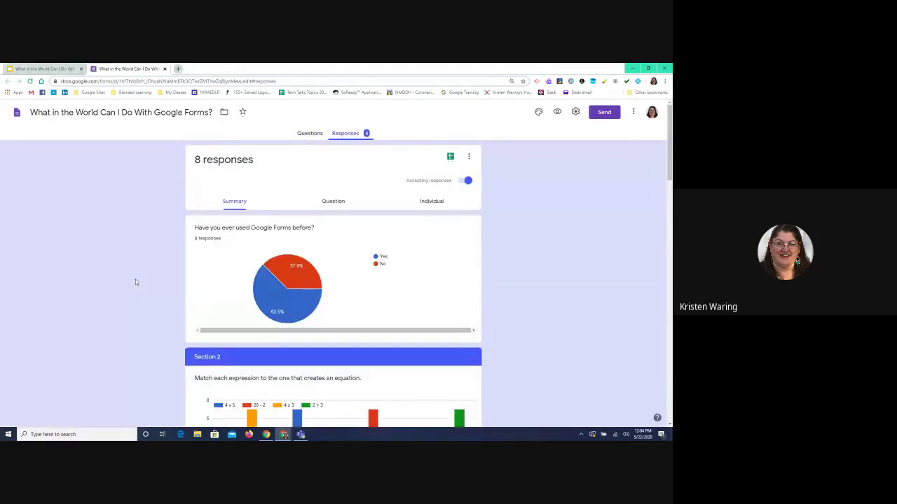
# Show the form's questions and skim them down to the question types item, returning to the first section.
pyautogui.click(309, 134)
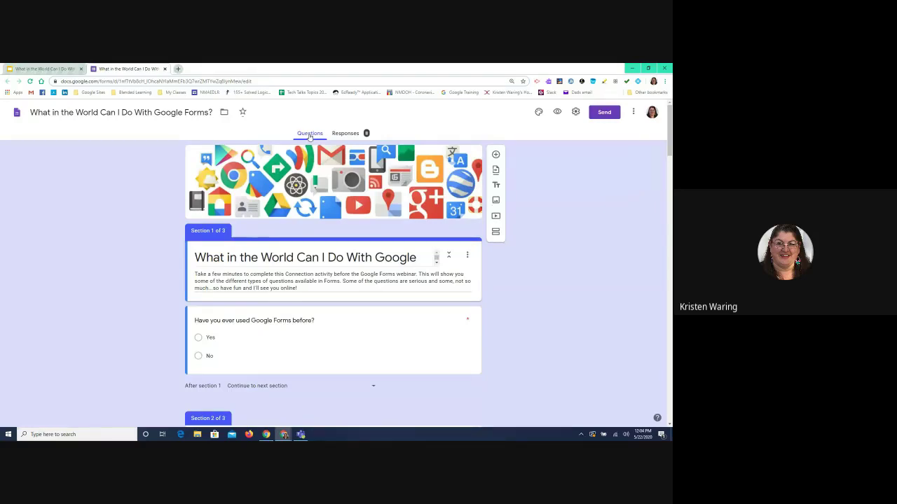
pyautogui.scroll(-2, 309, 136)
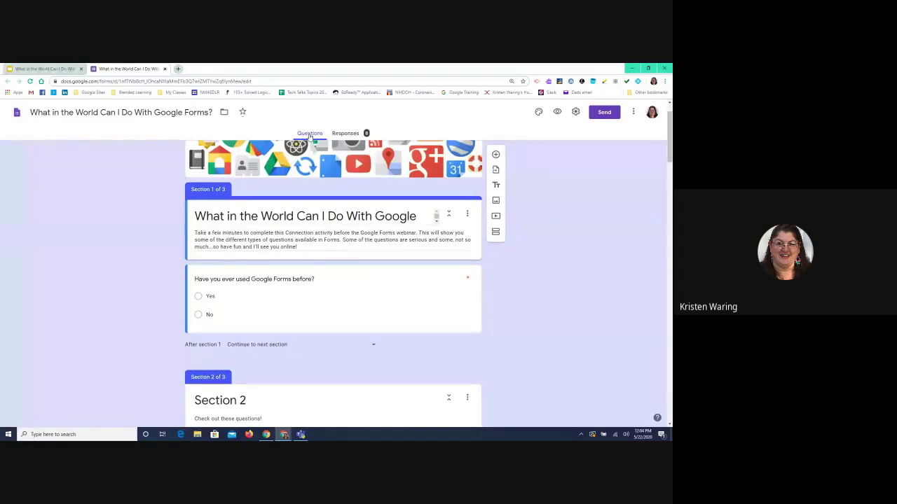
pyautogui.scroll(-3, 309, 136)
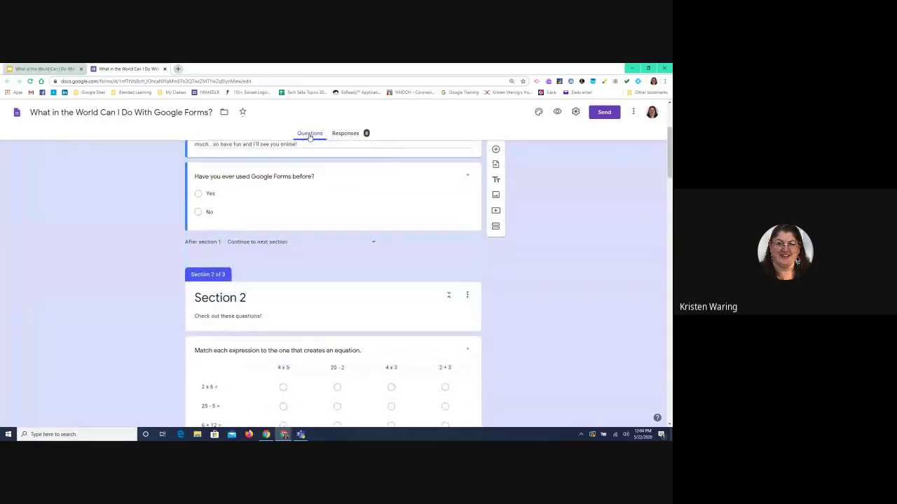
pyautogui.scroll(-6, 309, 136)
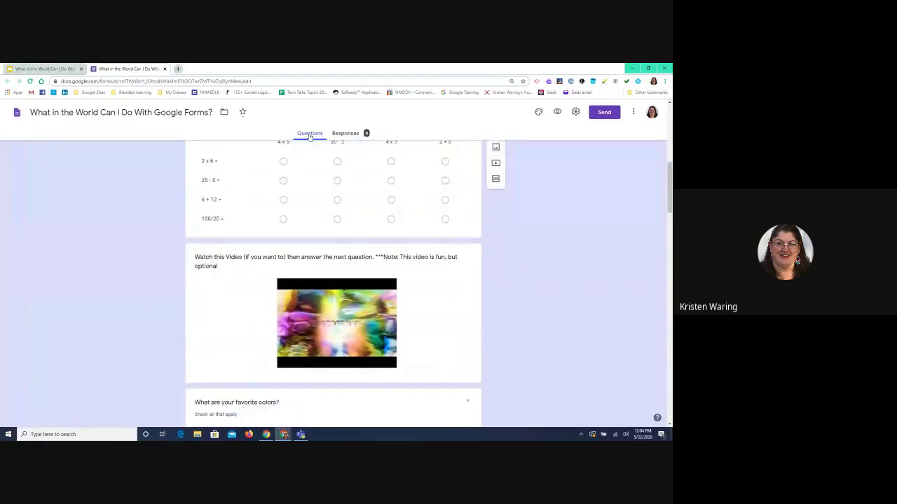
pyautogui.scroll(-4, 309, 136)
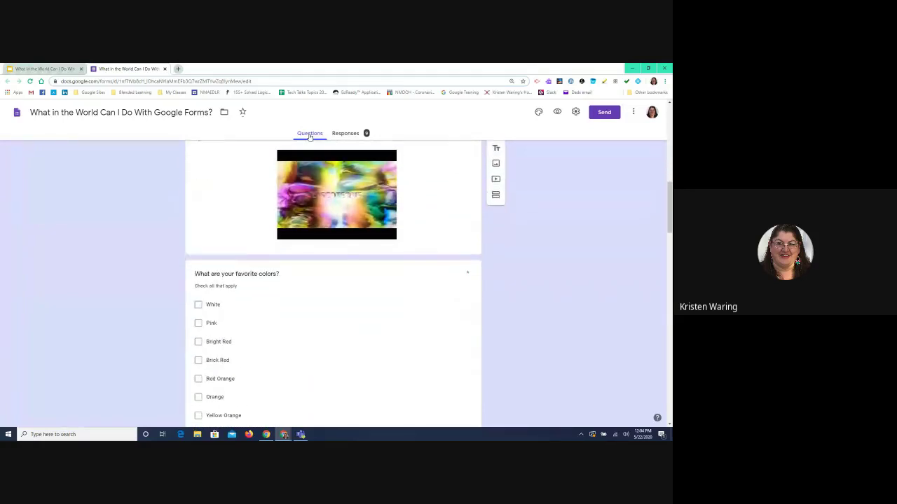
pyautogui.scroll(-10, 309, 136)
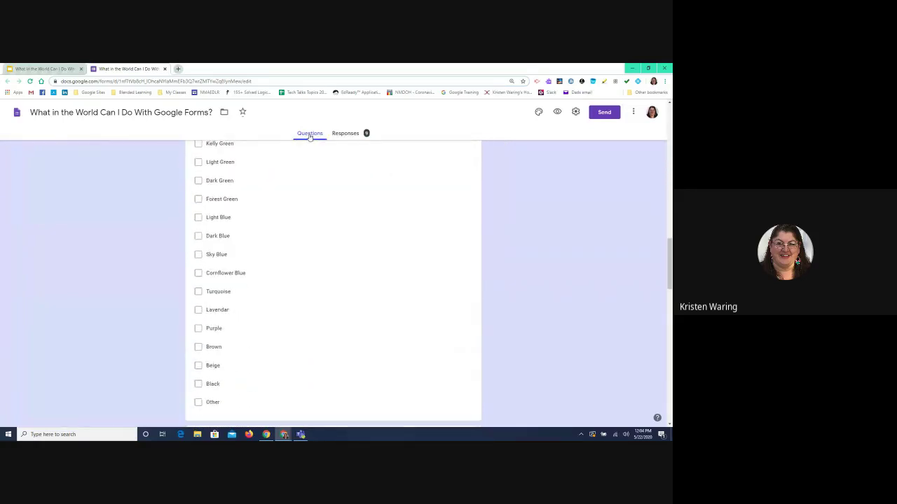
pyautogui.scroll(-10, 309, 136)
pyautogui.scroll(8, 309, 135)
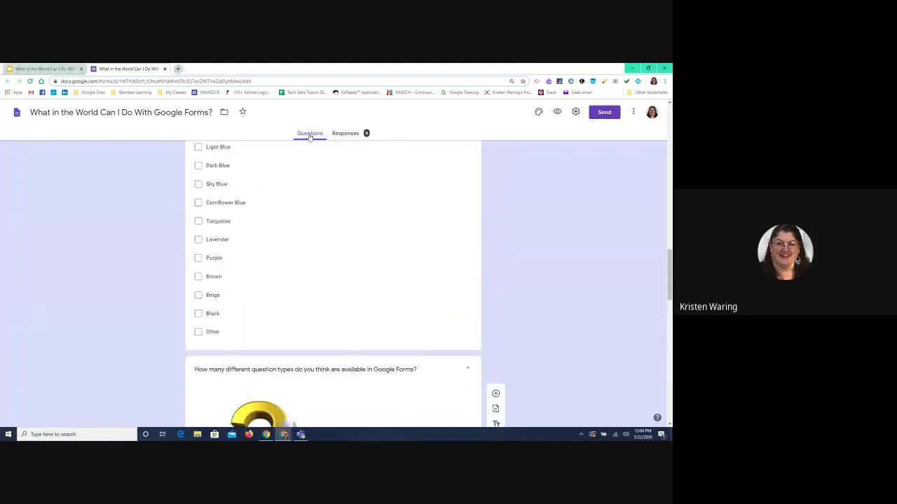
pyautogui.scroll(15, 309, 136)
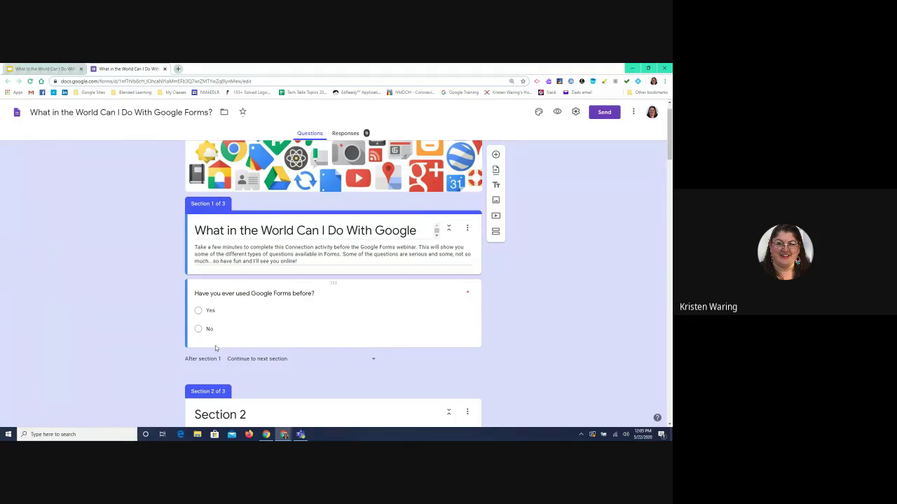
# Examine the Google Forms experience question in the first section and the transition into Section 2.
pyautogui.scroll(-1, 255, 332)
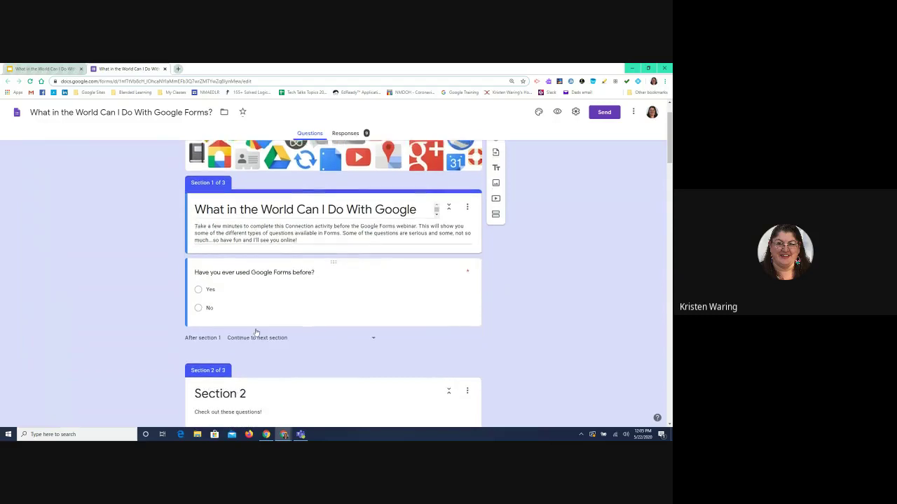
pyautogui.scroll(-3, 256, 332)
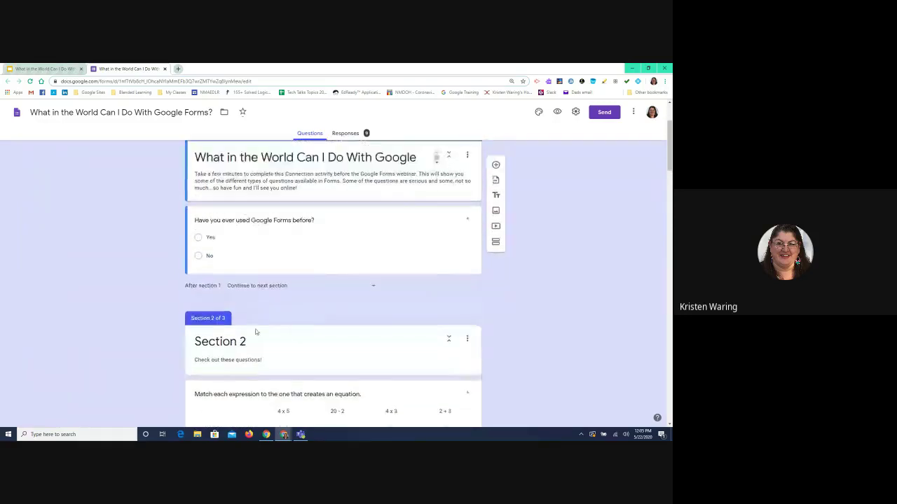
pyautogui.scroll(5, 255, 332)
pyautogui.scroll(-2, 256, 332)
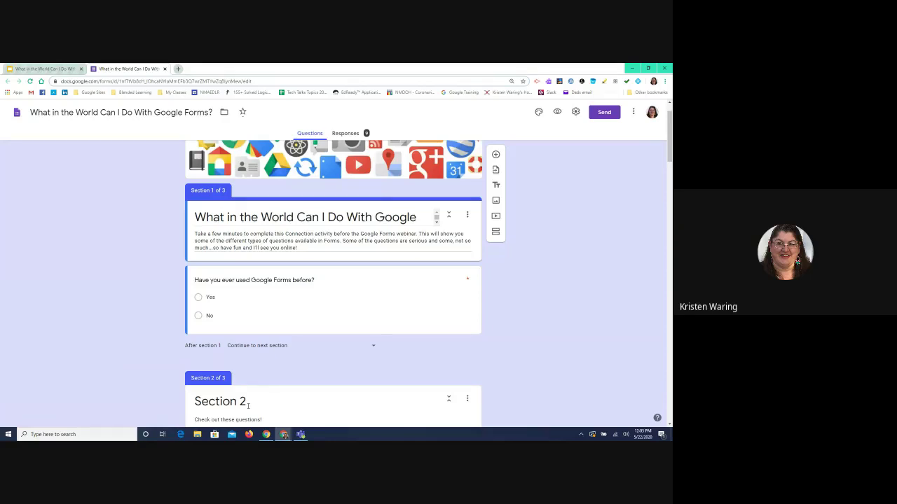
pyautogui.scroll(-1, 247, 405)
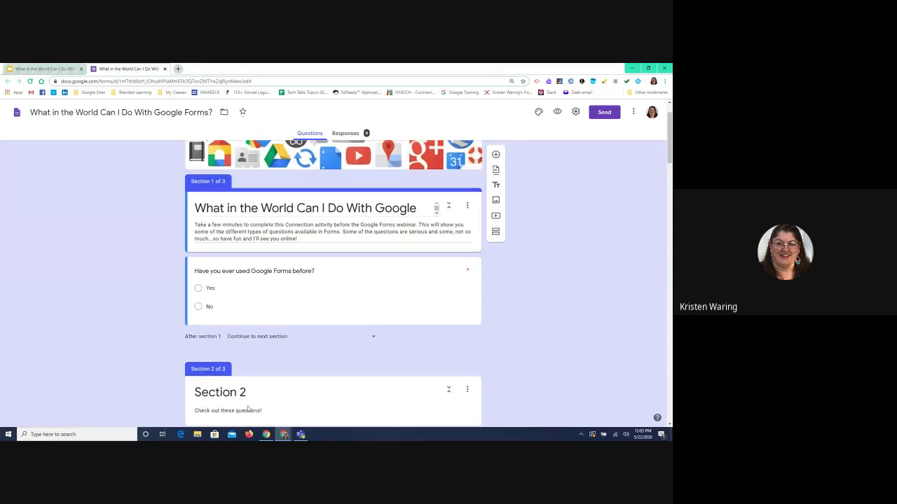
pyautogui.scroll(-1, 247, 410)
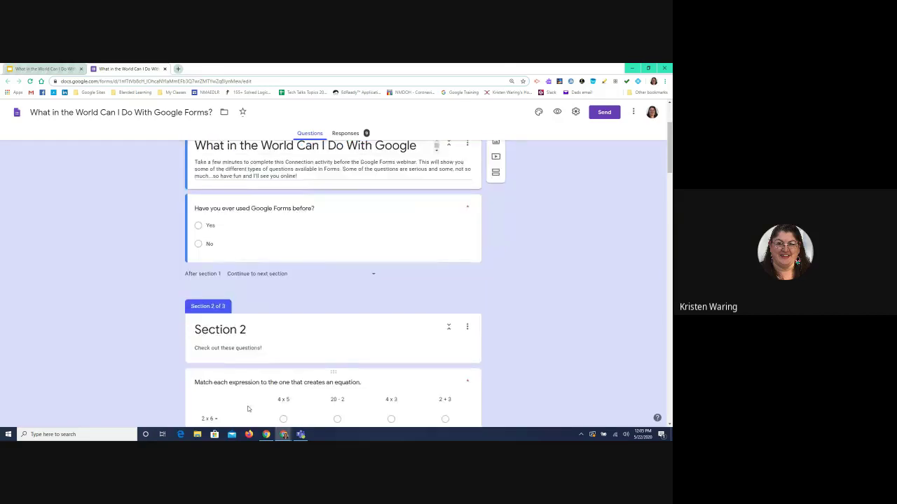
# Open the expression-matching grid question in Section 2 for editing and review the available question types without changing its type.
pyautogui.scroll(-2, 247, 409)
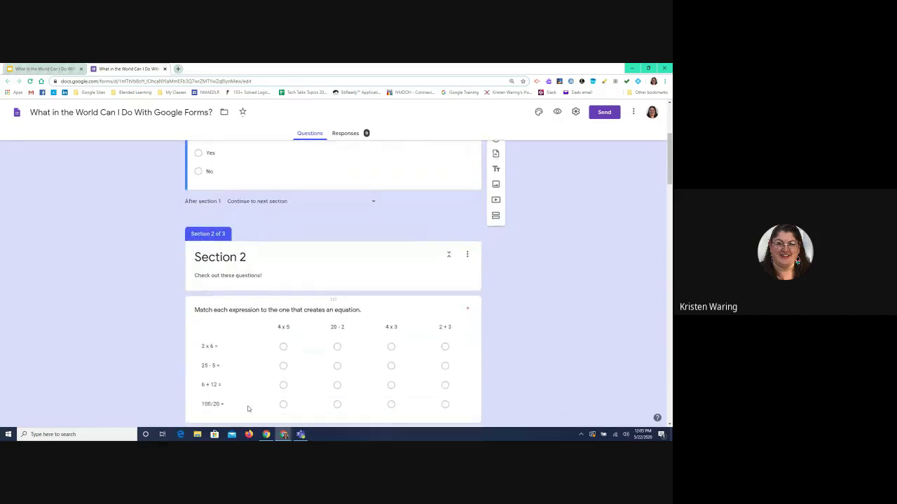
pyautogui.scroll(-1, 247, 409)
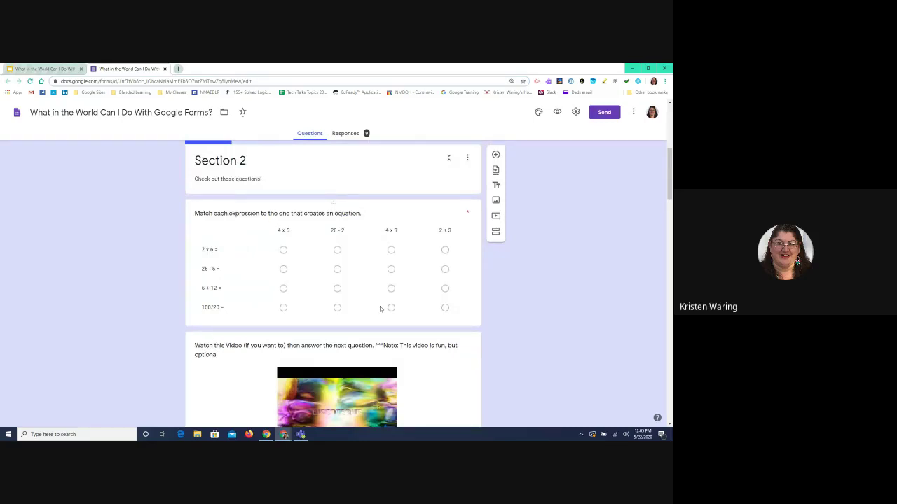
pyautogui.click(454, 212)
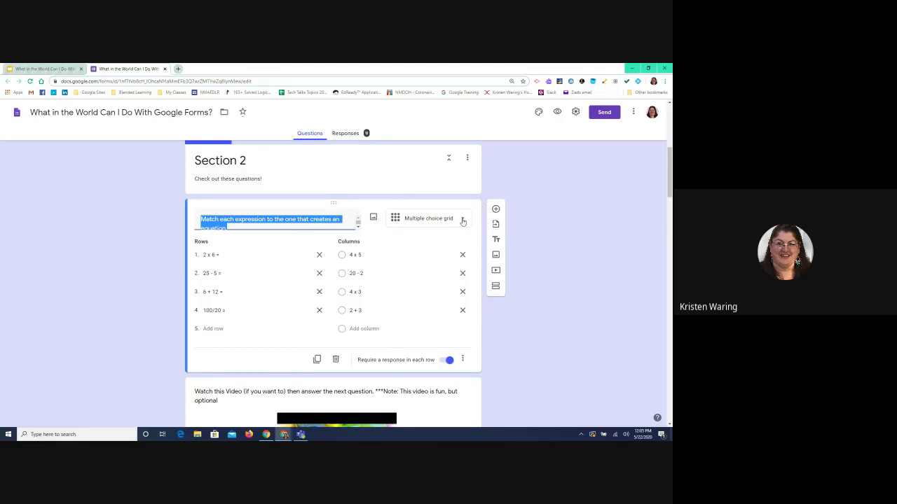
pyautogui.click(462, 222)
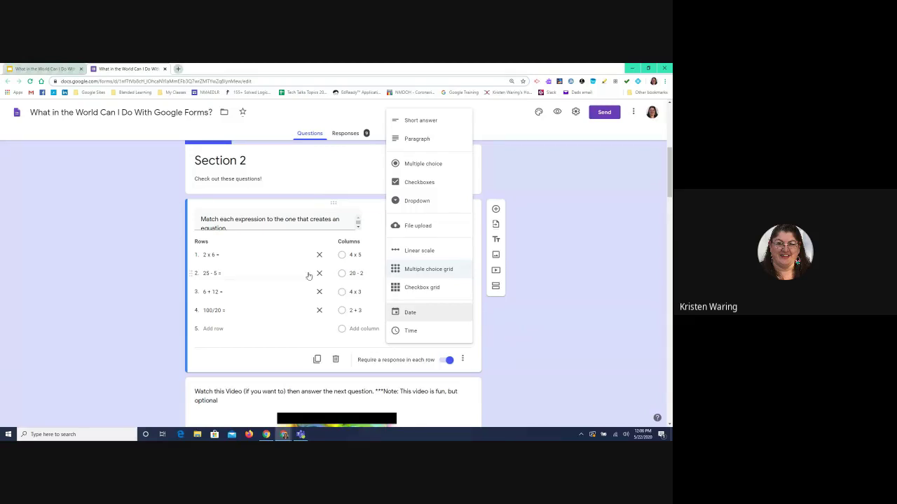
pyautogui.click(497, 316)
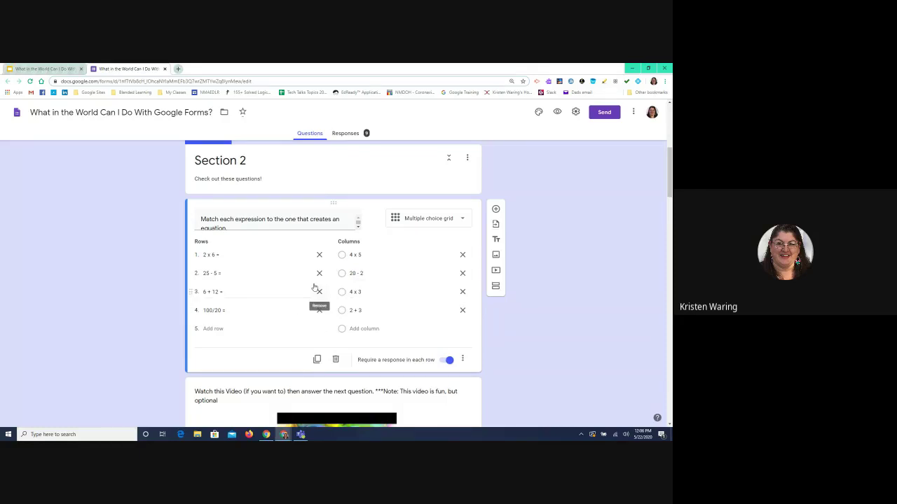
# Examine the optional video item and the full list of checkbox choices in the favorite colors question.
pyautogui.scroll(-3, 315, 287)
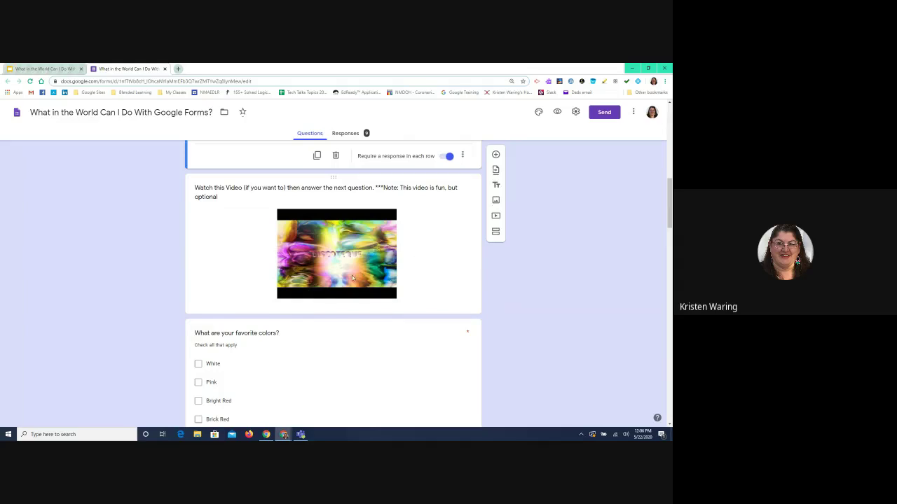
pyautogui.scroll(-1, 353, 279)
pyautogui.scroll(-3, 352, 276)
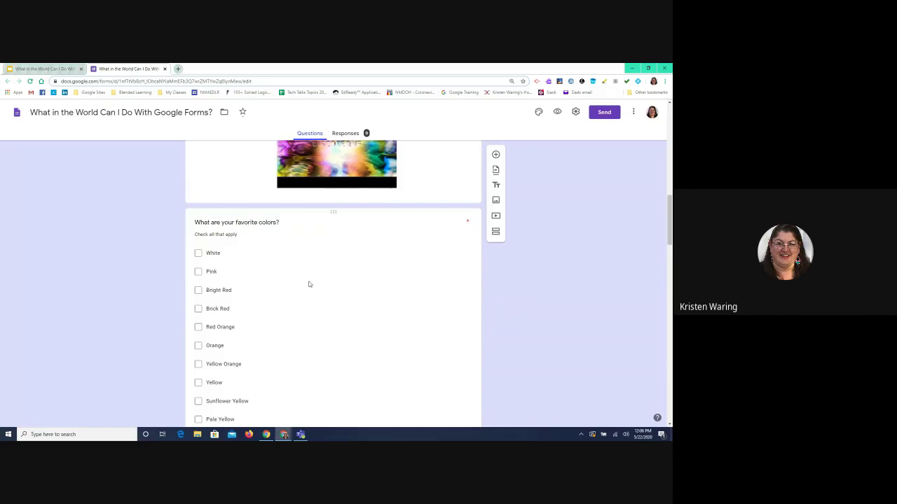
pyautogui.scroll(-1, 309, 284)
pyautogui.scroll(-2, 309, 283)
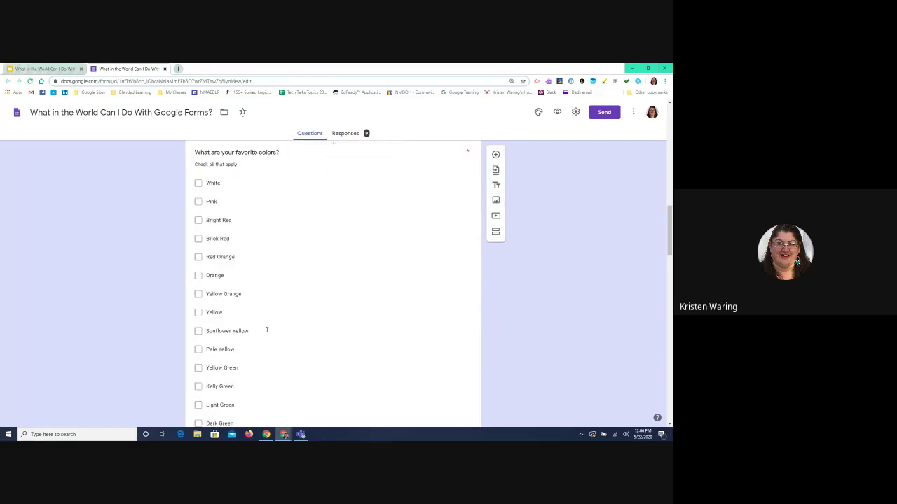
pyautogui.scroll(1, 267, 330)
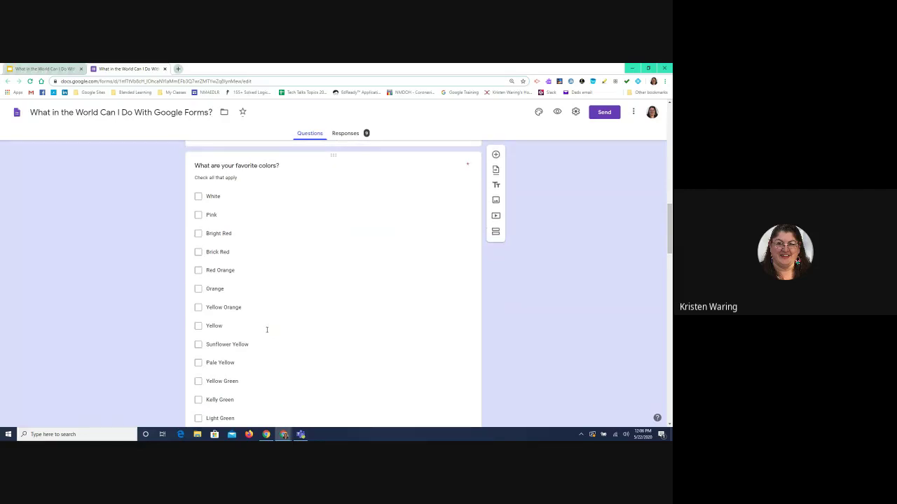
pyautogui.scroll(-2, 267, 330)
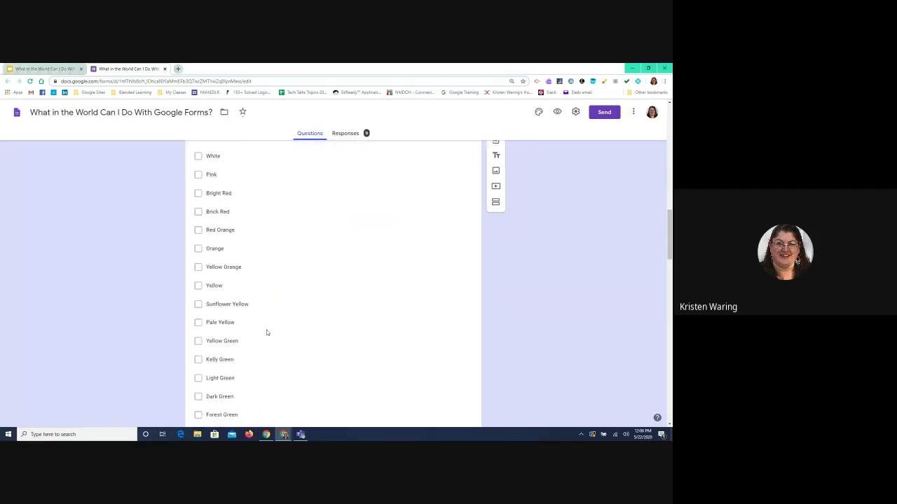
pyautogui.scroll(-3, 267, 330)
pyautogui.scroll(-9, 266, 330)
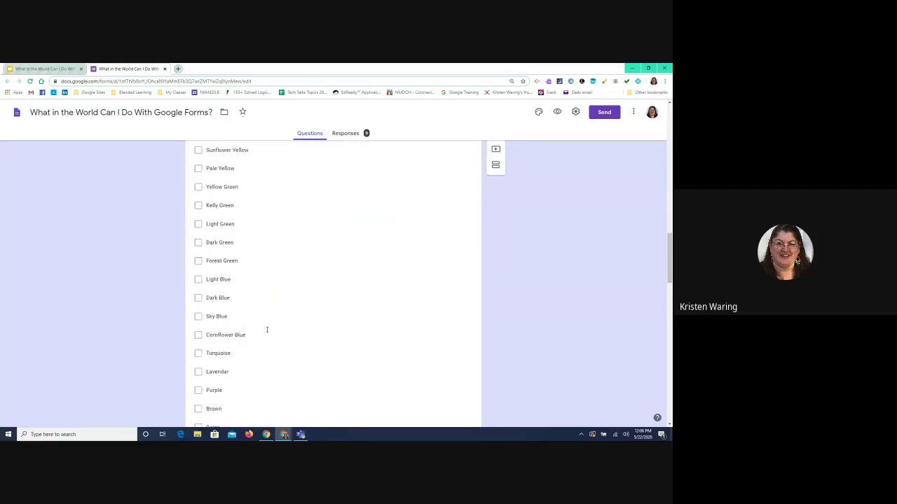
pyautogui.scroll(6, 267, 329)
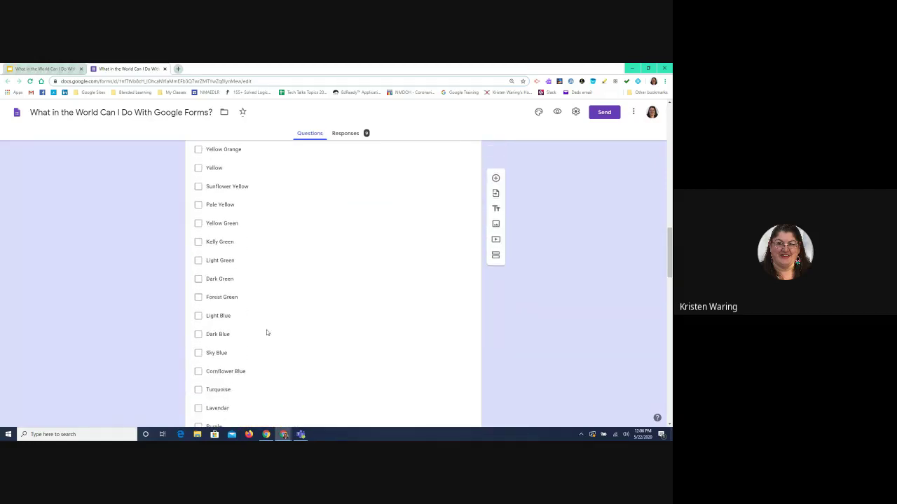
pyautogui.scroll(4, 267, 332)
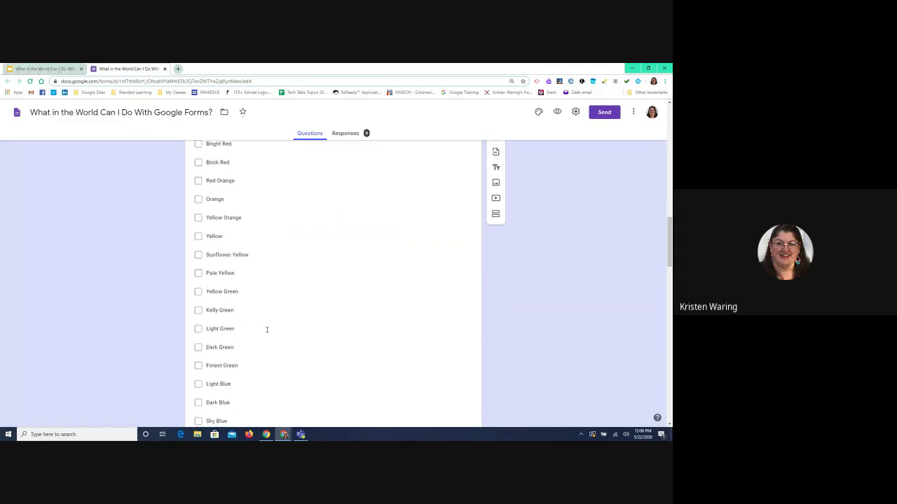
pyautogui.scroll(-7, 267, 330)
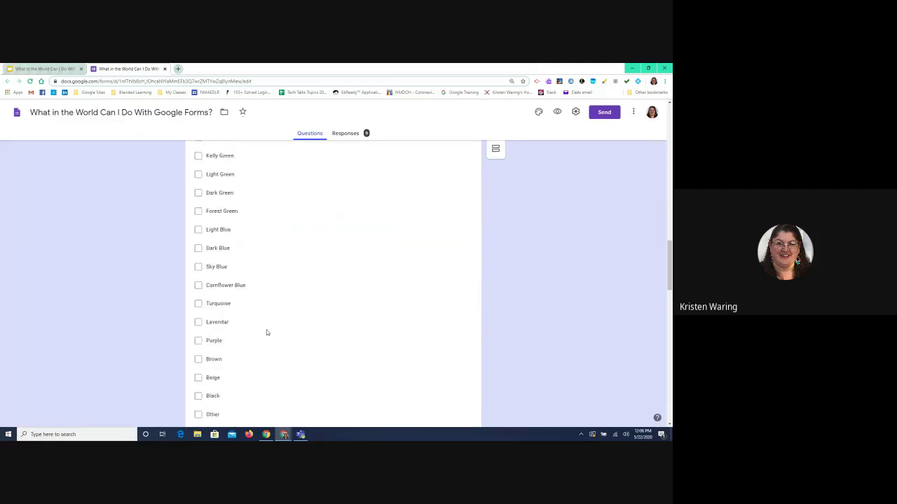
pyautogui.scroll(-3, 267, 333)
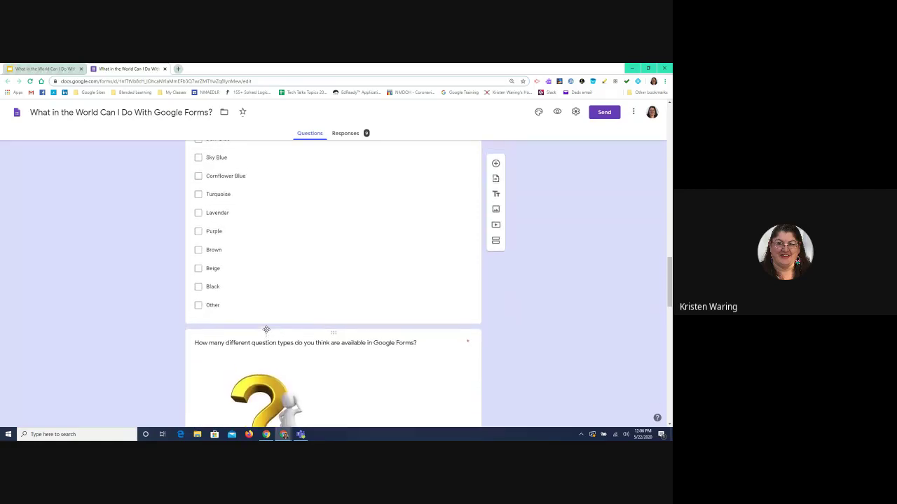
# Open the short-answer question about the number of question types and review its response validation options, keeping the Number rule.
pyautogui.scroll(-4, 266, 331)
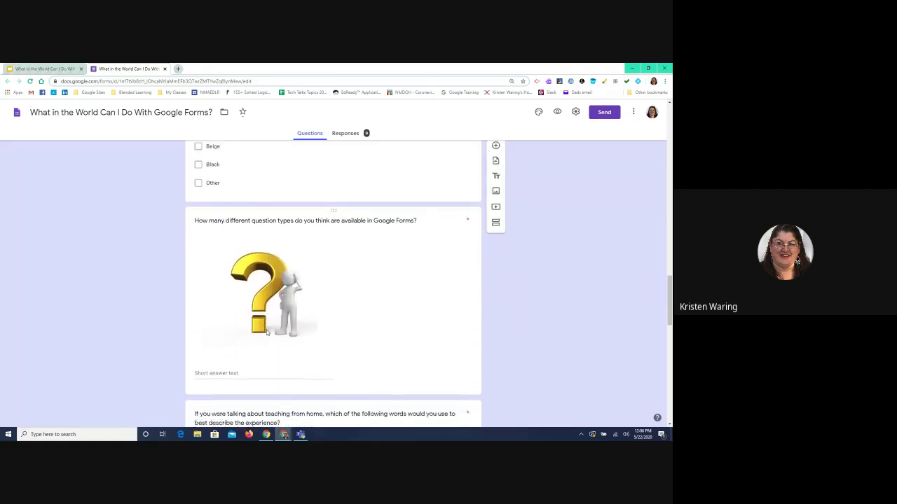
pyautogui.scroll(-1, 266, 332)
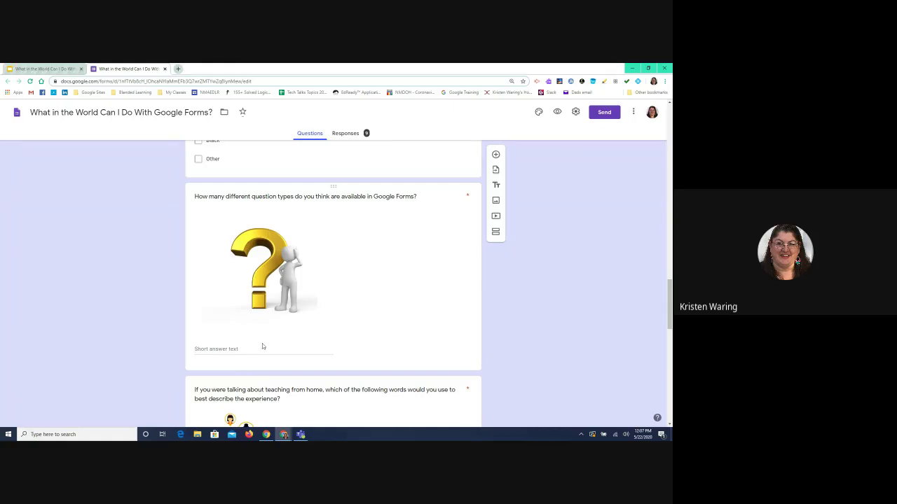
pyautogui.click(391, 351)
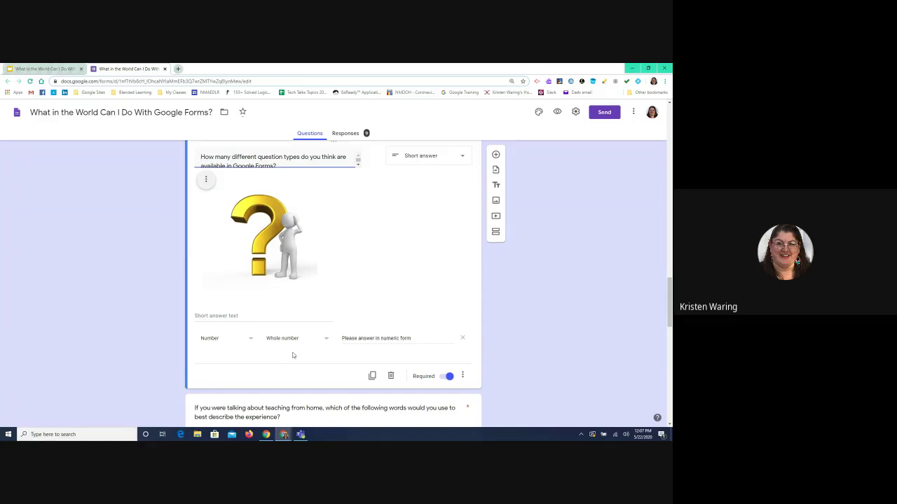
pyautogui.click(462, 377)
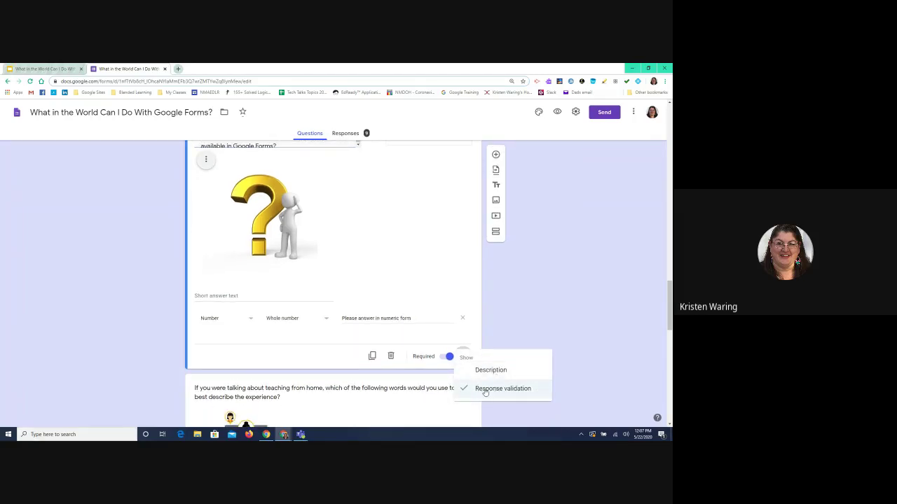
pyautogui.click(366, 334)
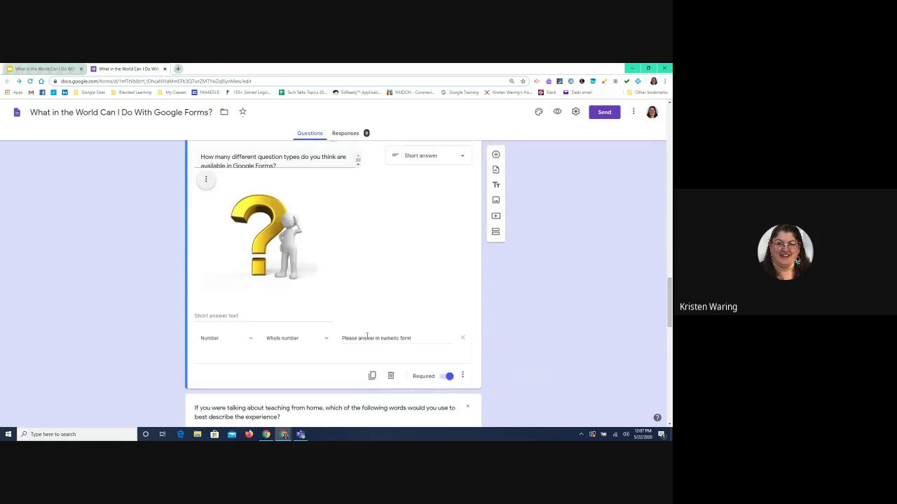
pyautogui.click(249, 339)
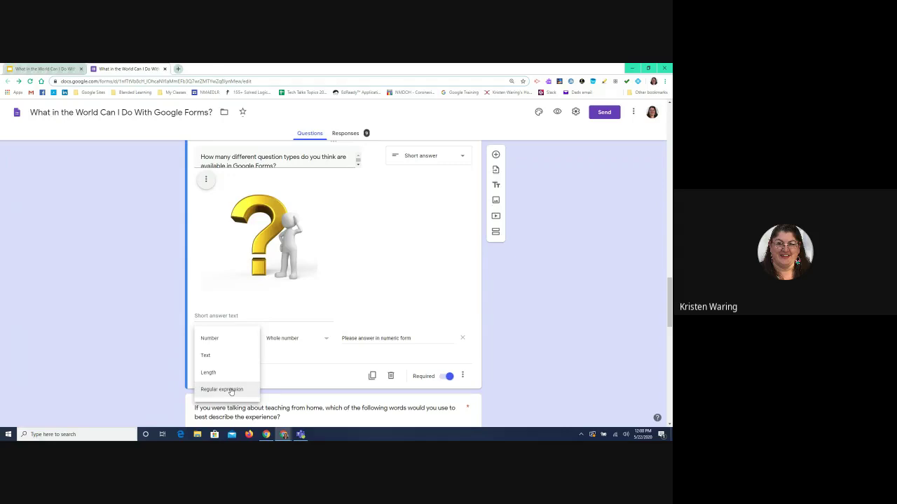
pyautogui.click(219, 341)
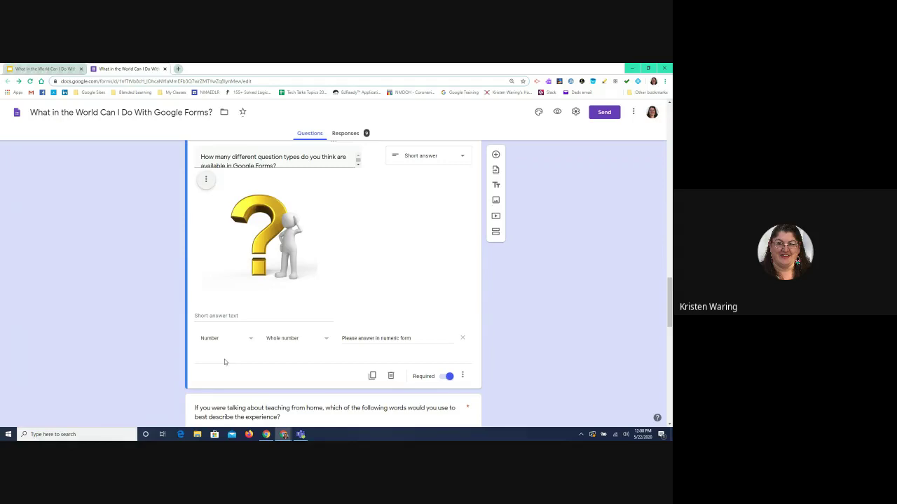
# Review the number conditions available in the short-answer question's response validation, keeping the Whole number rule.
pyautogui.scroll(2, 263, 234)
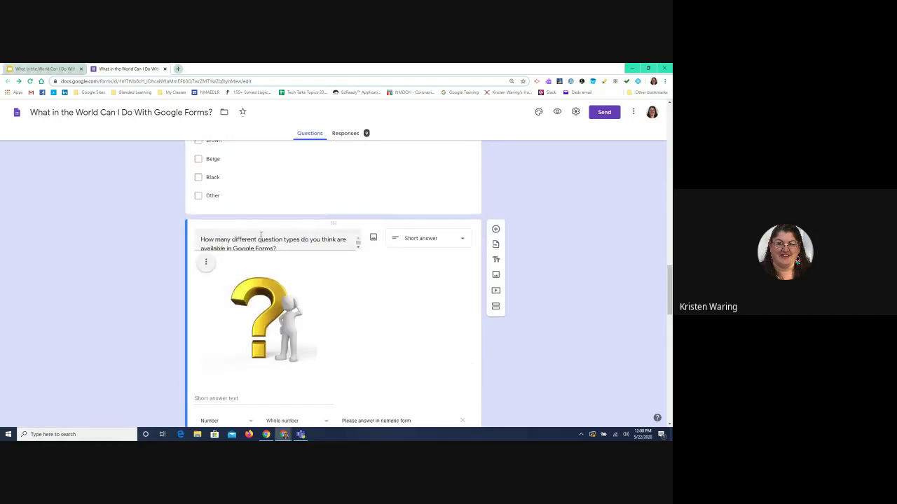
pyautogui.scroll(-2, 261, 236)
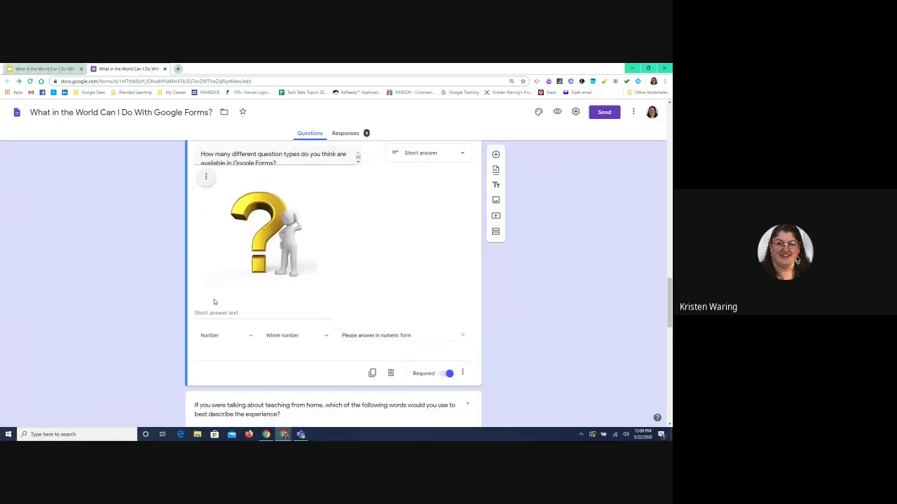
pyautogui.click(327, 340)
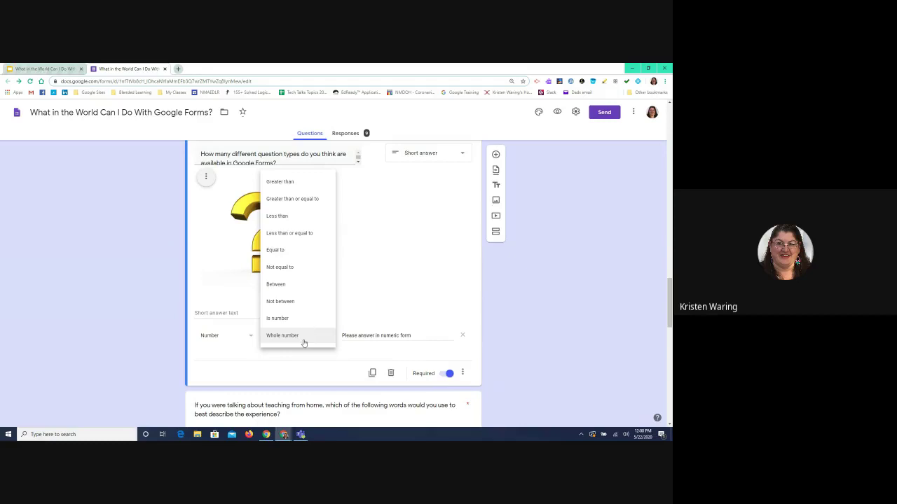
pyautogui.click(445, 245)
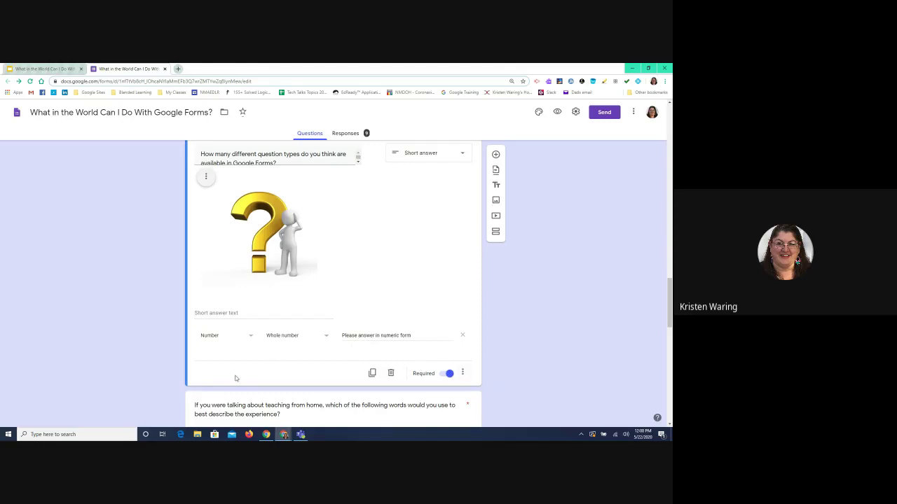
# Open the question about words describing teaching from home for editing to check its question type.
pyautogui.scroll(-4, 543, 359)
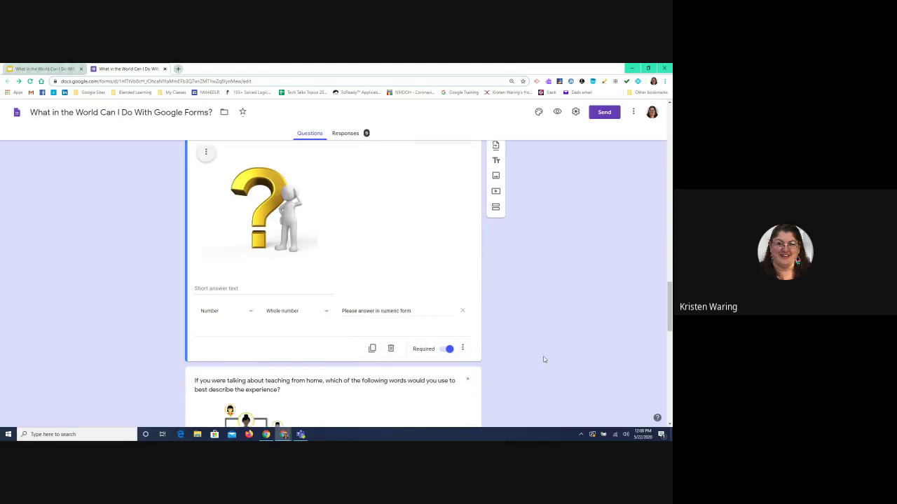
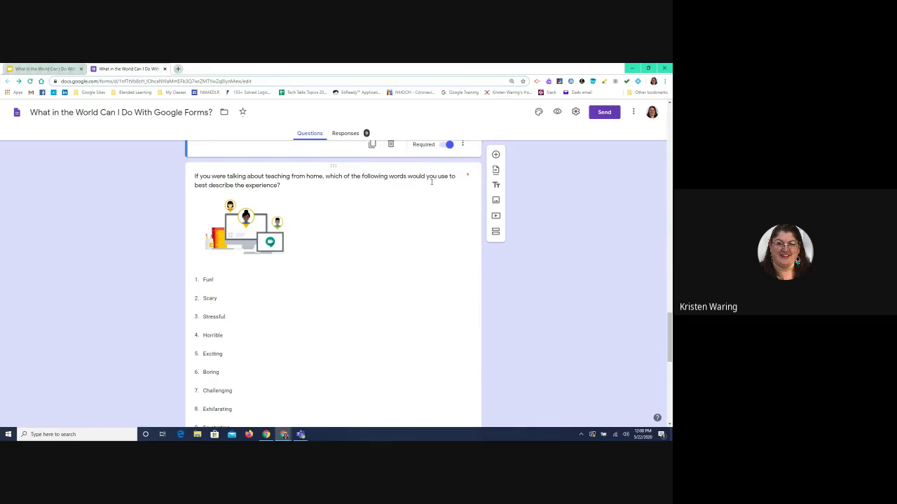
pyautogui.scroll(-3, 395, 239)
pyautogui.scroll(-2, 393, 240)
pyautogui.scroll(7, 392, 237)
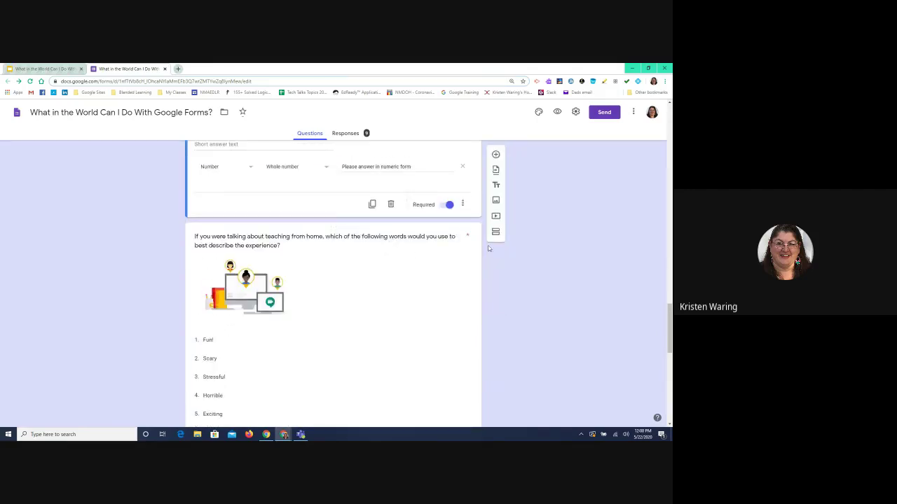
pyautogui.click(431, 276)
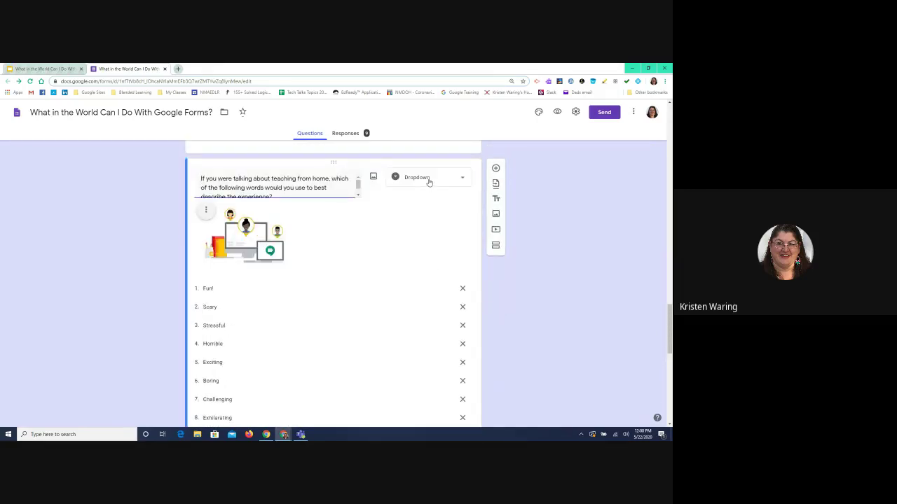
# Examine the picture and the full list of dropdown choices in the teaching-from-home question.
pyautogui.scroll(-5, 344, 337)
pyautogui.scroll(-2, 346, 337)
pyautogui.scroll(2, 346, 336)
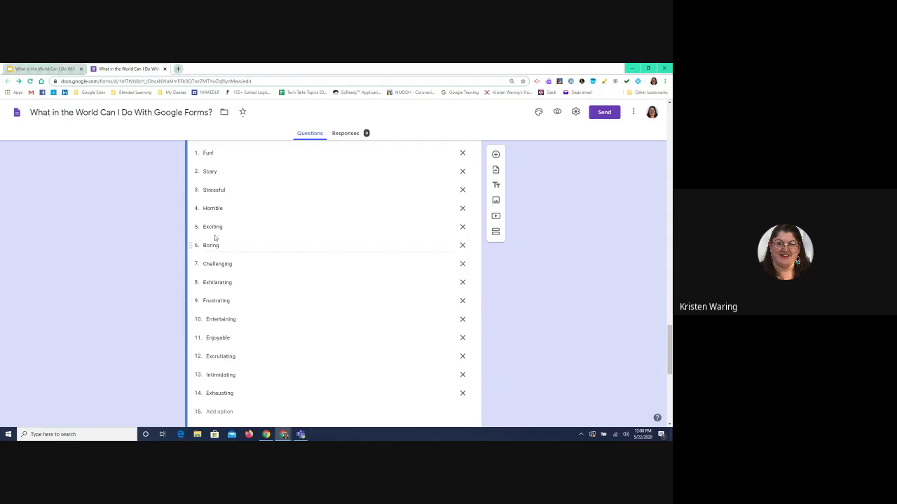
pyautogui.scroll(1, 241, 235)
pyautogui.scroll(2, 242, 236)
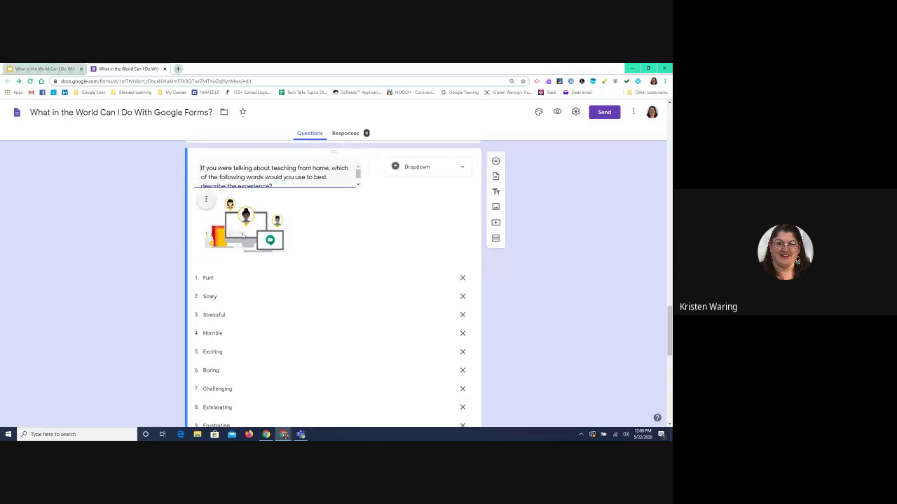
pyautogui.scroll(-1, 242, 236)
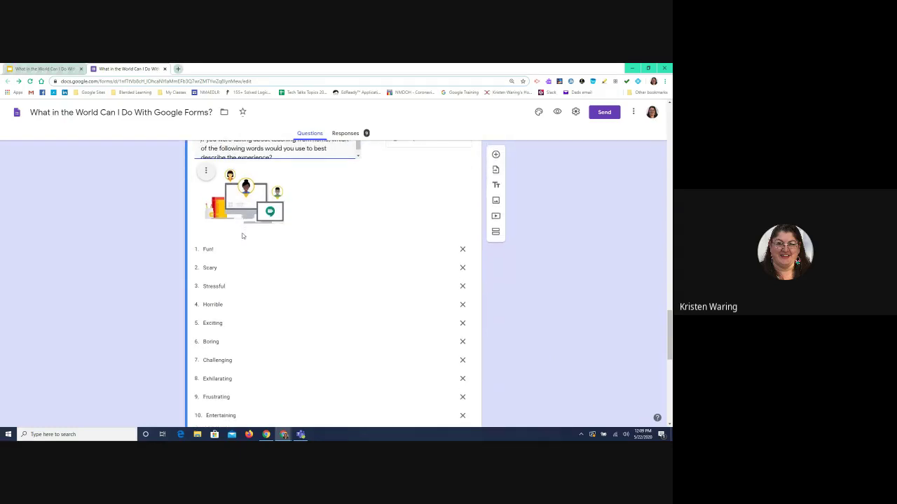
pyautogui.scroll(-1, 242, 236)
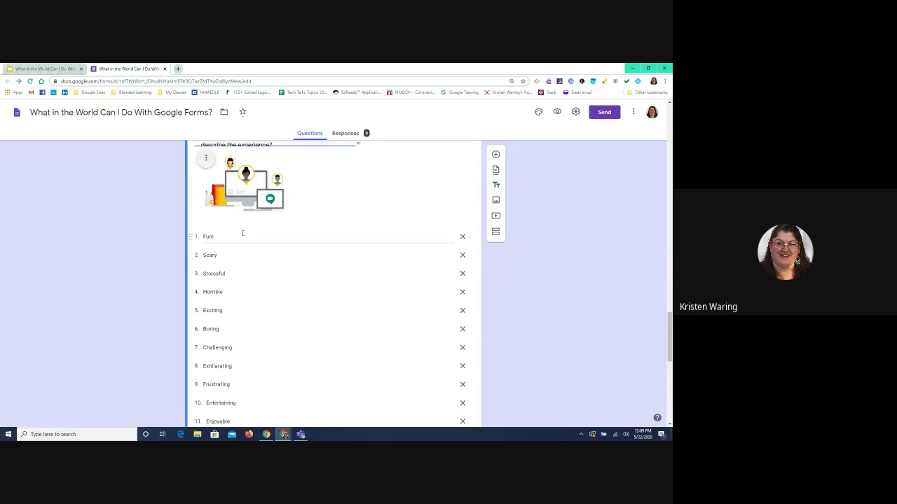
pyautogui.scroll(-6, 242, 234)
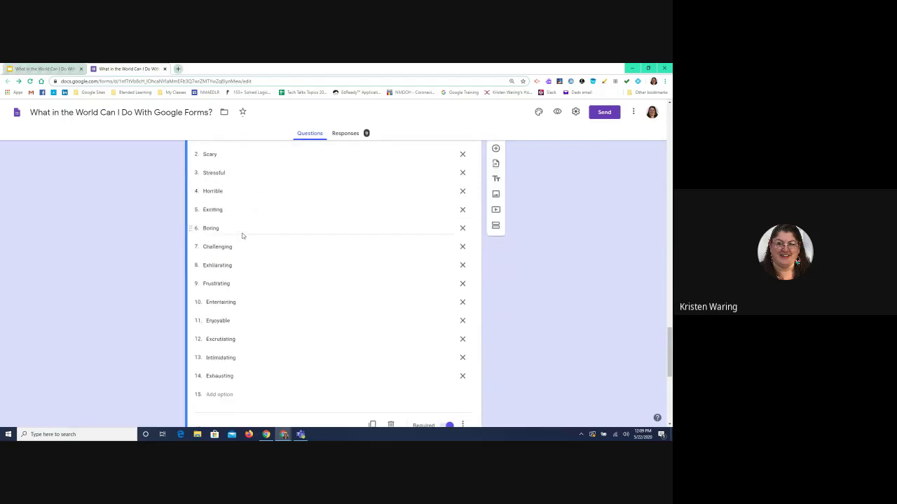
# Open the Google Tools experience question for editing and review its linear scale range and end labels.
pyautogui.scroll(-1, 242, 235)
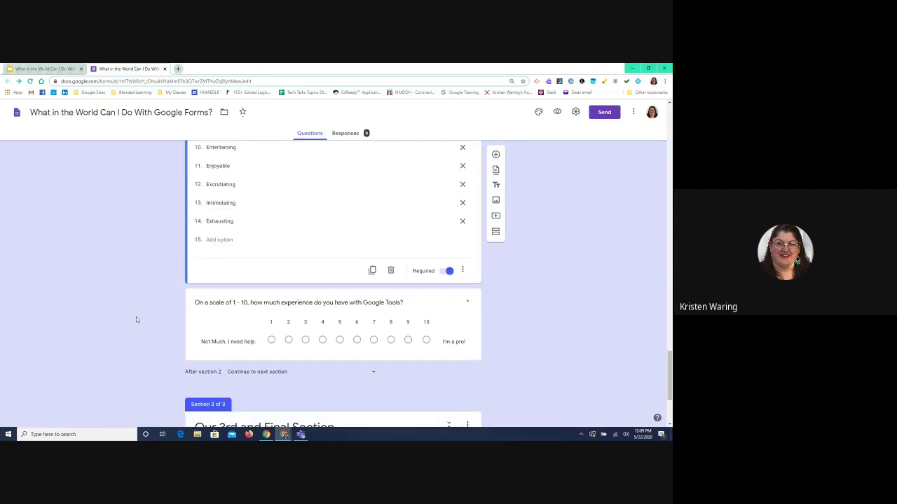
pyautogui.scroll(-2, 236, 346)
pyautogui.scroll(-1, 236, 345)
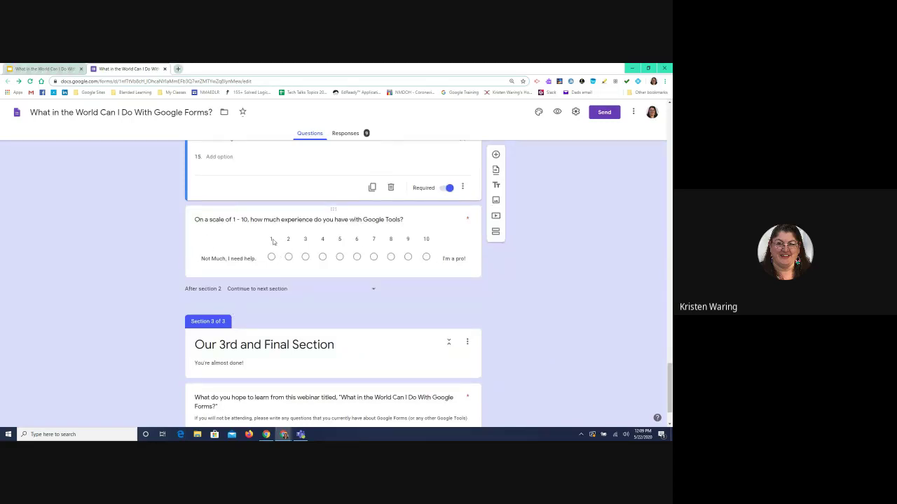
pyautogui.click(427, 214)
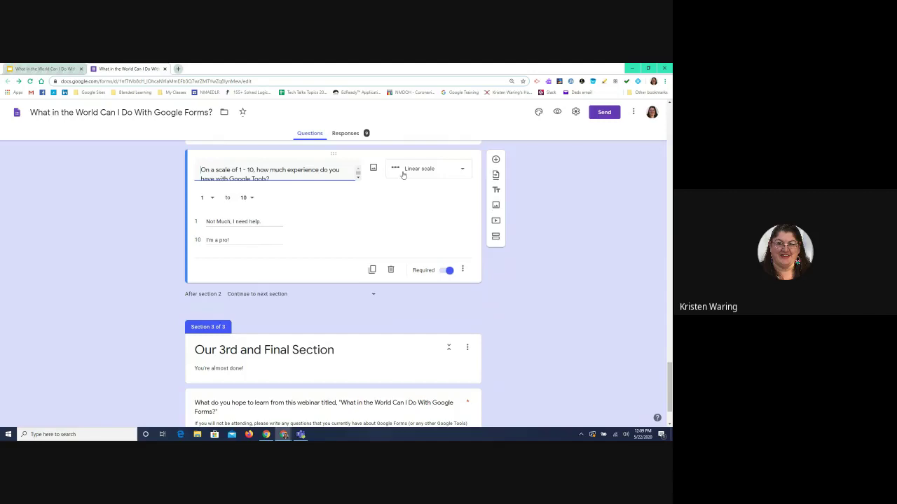
pyautogui.rightClick(491, 274)
pyautogui.click(59, 277)
pyautogui.scroll(-1, 58, 277)
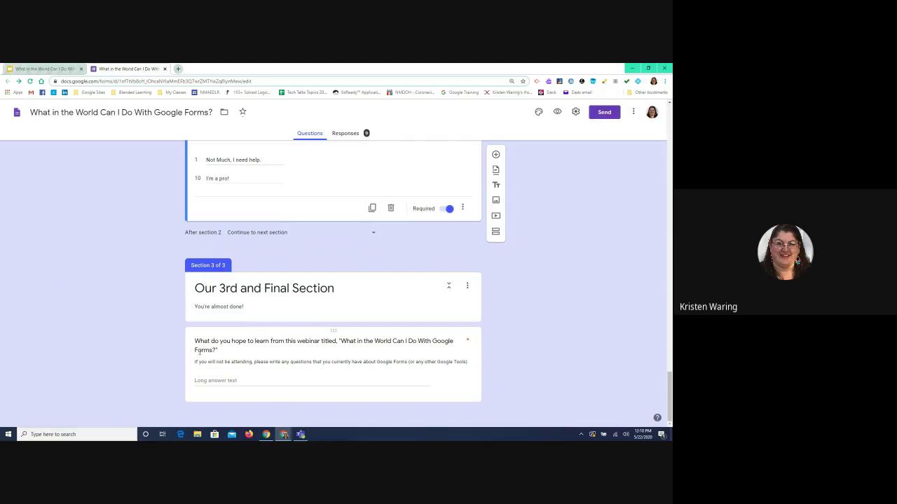
# Open the final section's paragraph question for editing and review its Description and Response validation options without changing them.
pyautogui.click(456, 394)
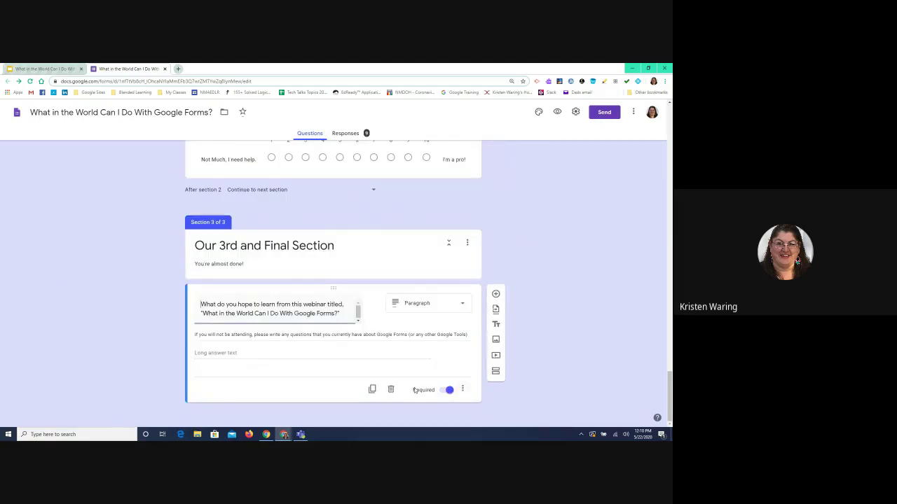
pyautogui.click(462, 390)
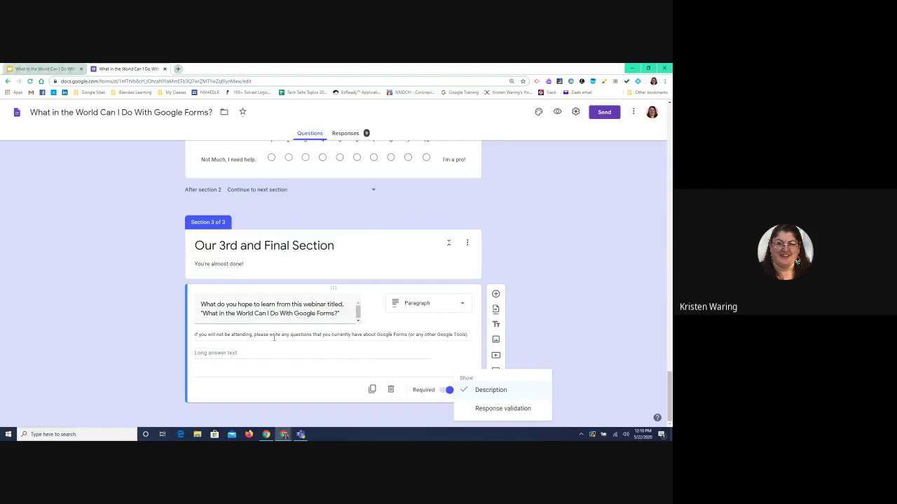
pyautogui.click(590, 389)
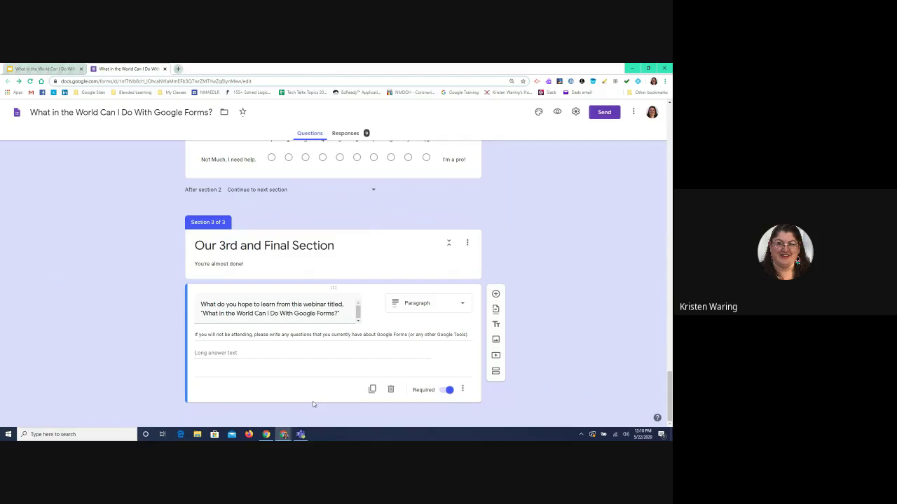
# Return to the beginning of the form and open its collected responses.
pyautogui.scroll(15, 576, 142)
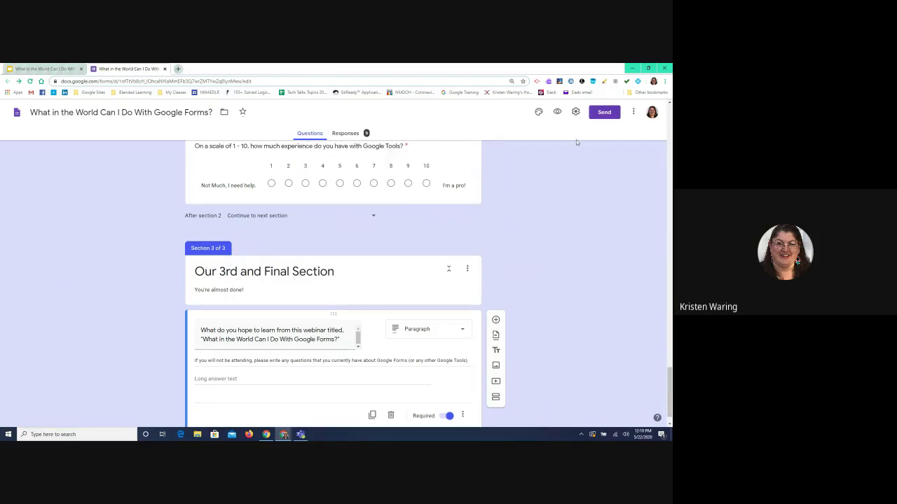
pyautogui.scroll(15, 576, 142)
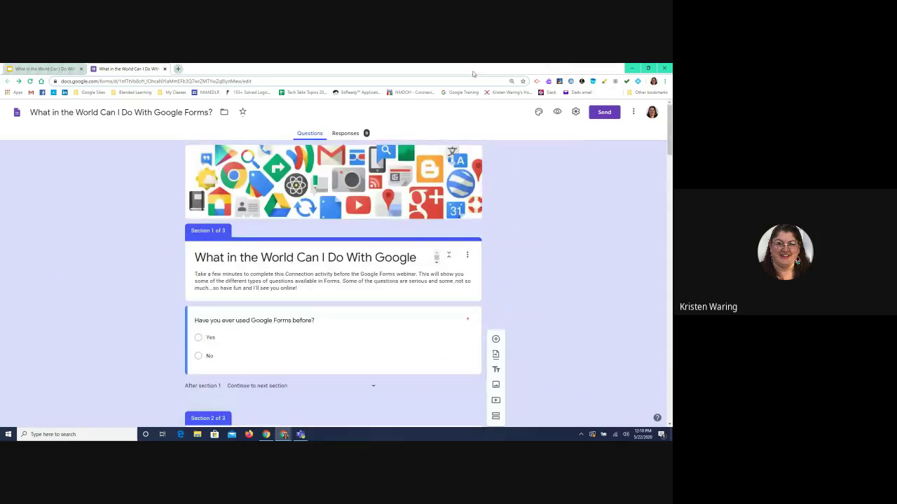
pyautogui.click(353, 135)
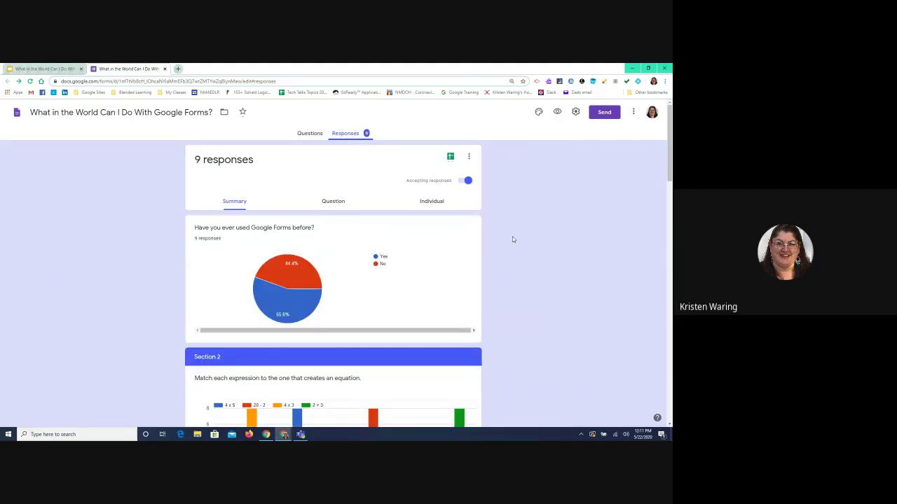
# Examine the response summary charts for the Google Forms experience, expression-matching and favorite colors questions.
pyautogui.scroll(-1, 512, 240)
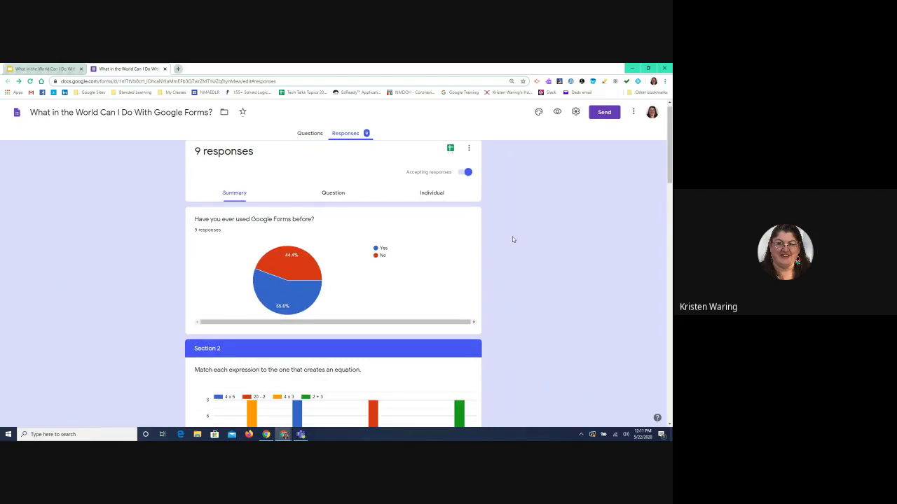
pyautogui.scroll(-2, 512, 240)
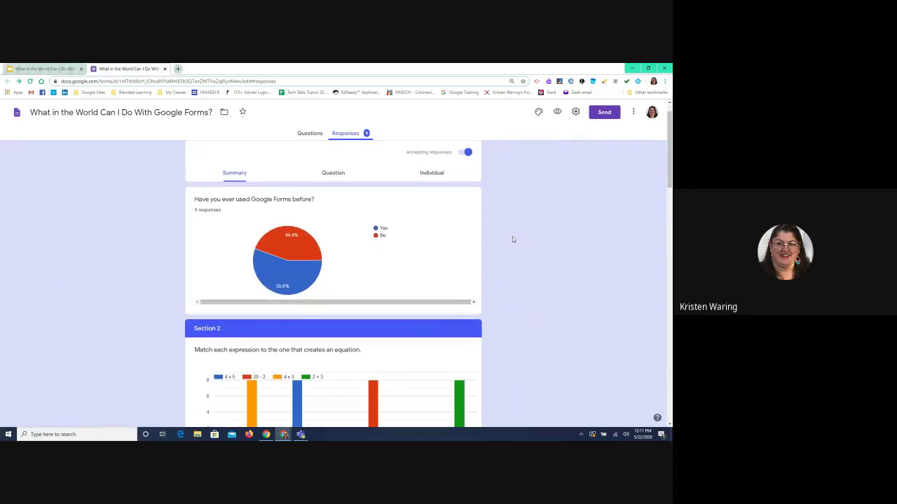
pyautogui.scroll(2, 332, 258)
pyautogui.scroll(-10, 332, 258)
pyautogui.scroll(-3, 332, 258)
pyautogui.scroll(13, 331, 259)
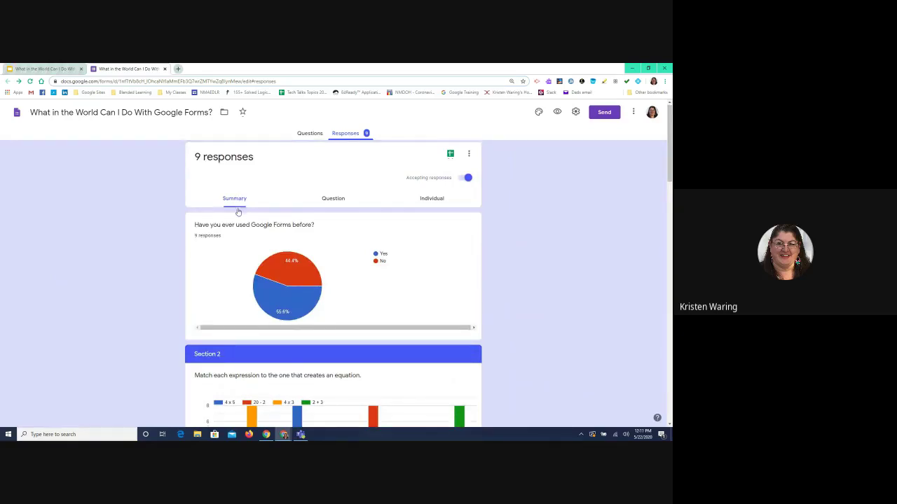
pyautogui.scroll(-1, 238, 210)
pyautogui.scroll(-1, 238, 210)
pyautogui.scroll(-3, 238, 211)
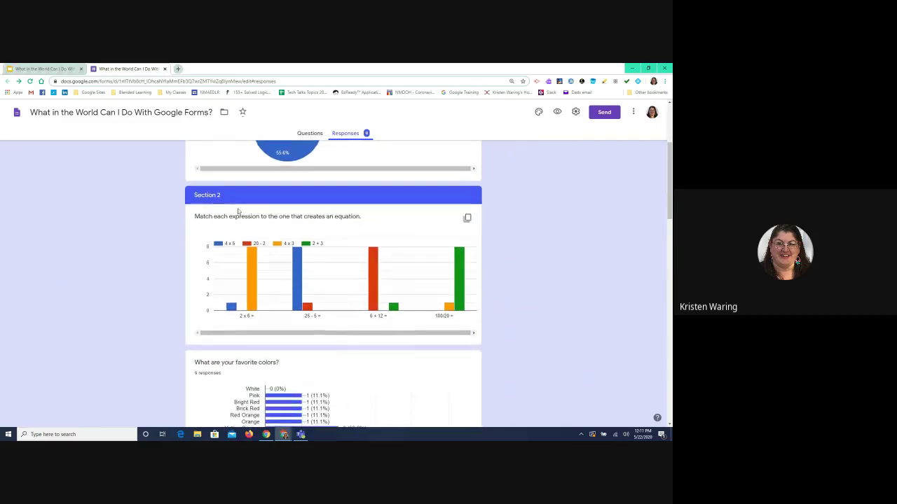
pyautogui.scroll(5, 238, 211)
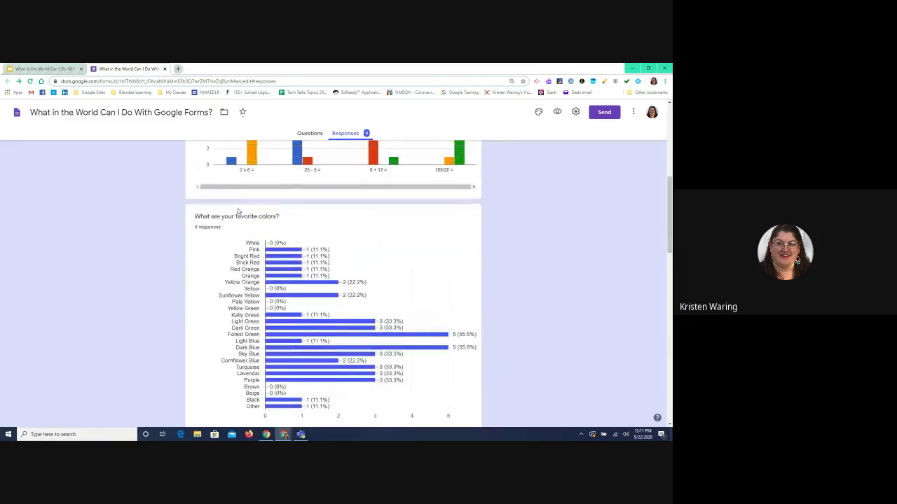
pyautogui.scroll(1, 238, 211)
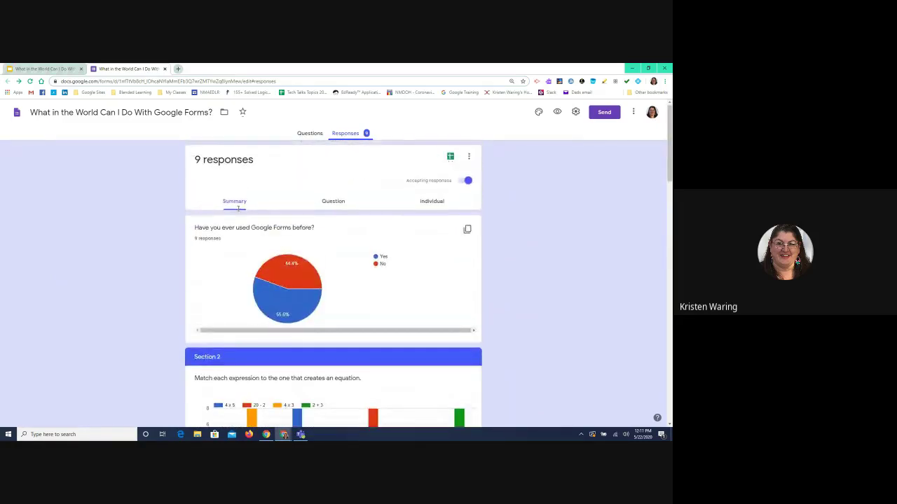
# View the responses by question, moving from the Google Forms experience question to the expression-matching grid.
pyautogui.click(334, 205)
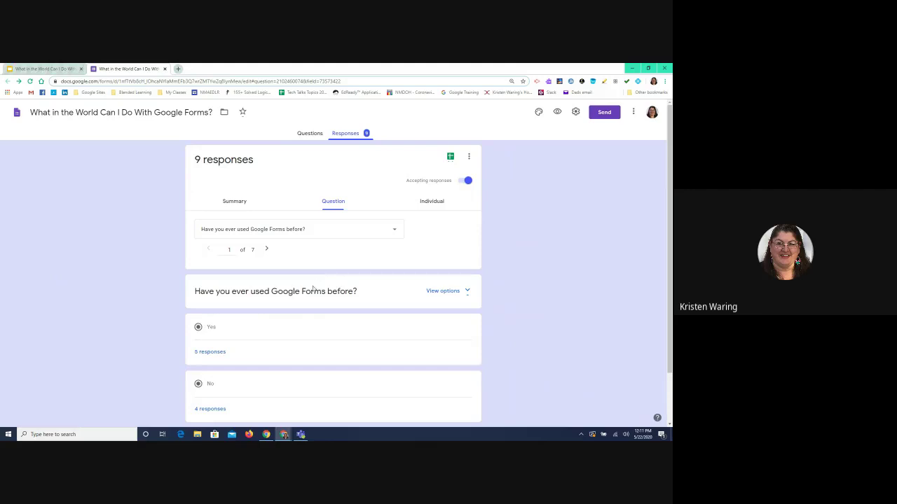
pyautogui.scroll(-1, 308, 303)
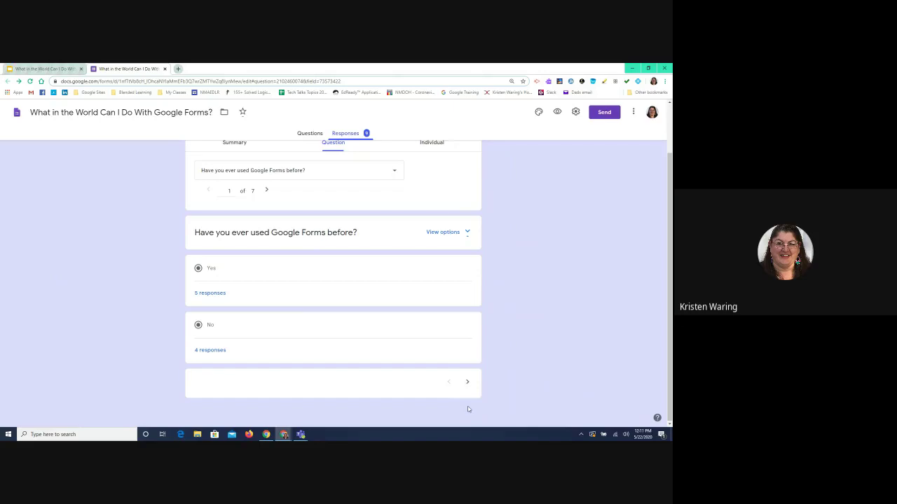
pyautogui.click(468, 384)
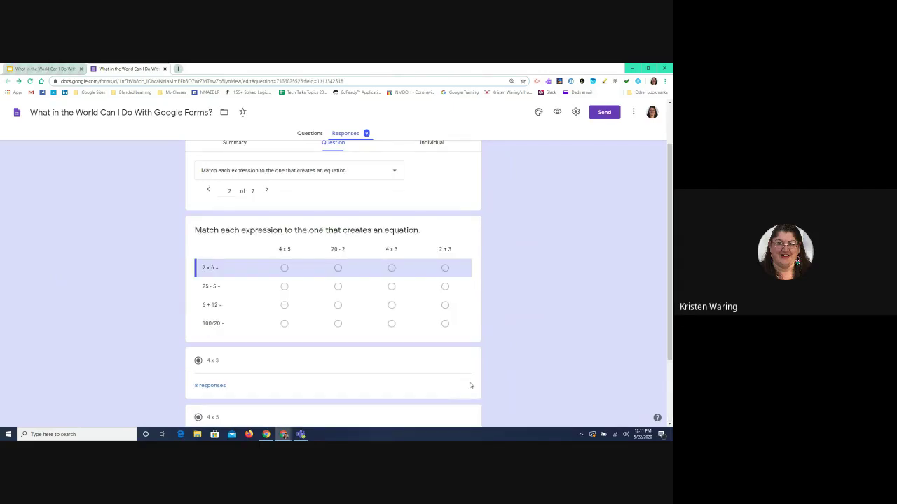
pyautogui.scroll(-2, 409, 330)
pyautogui.scroll(2, 409, 330)
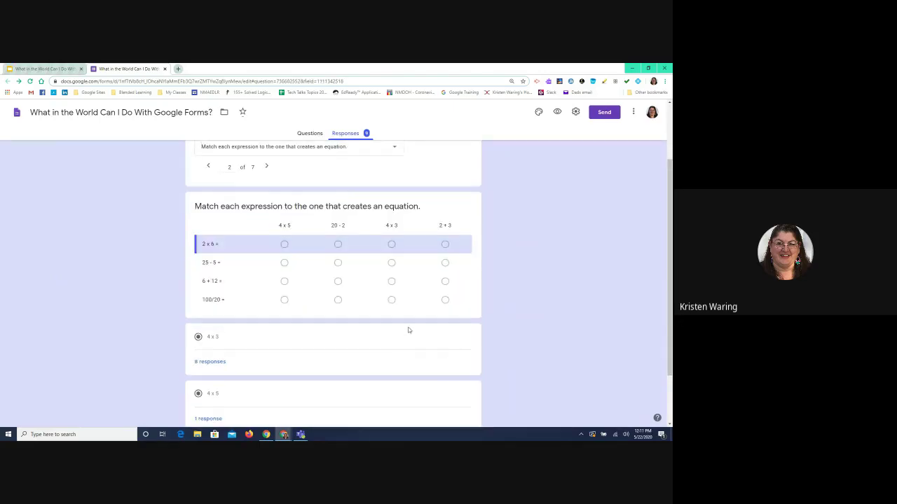
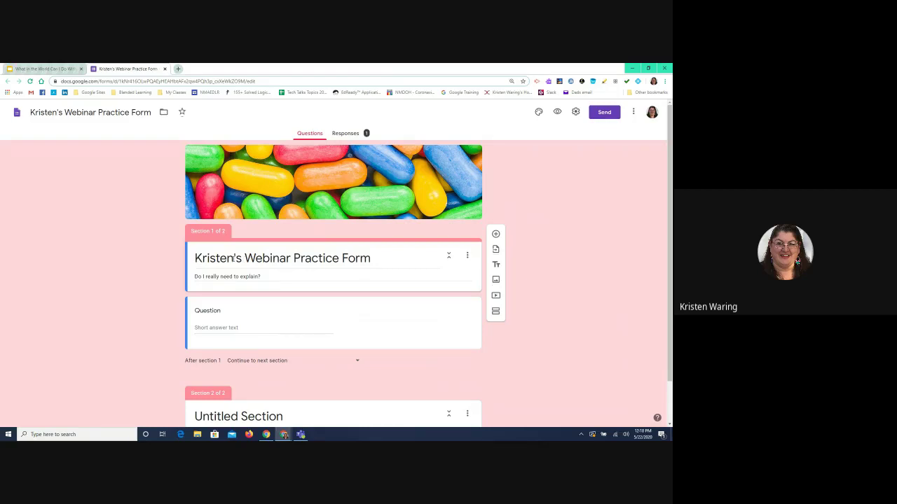
pyautogui.scroll(-1, 233, 258)
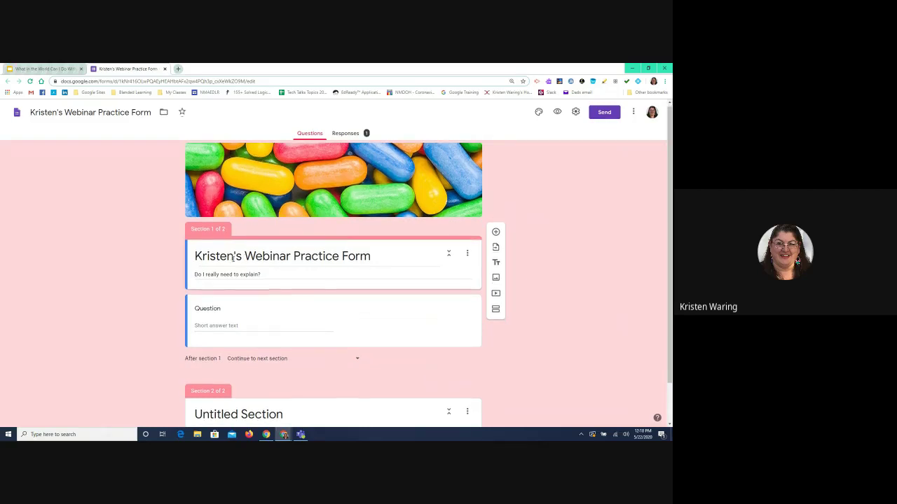
# Highlight the form's title and its description text in turn without changing either.
pyautogui.tripleClick(313, 257)
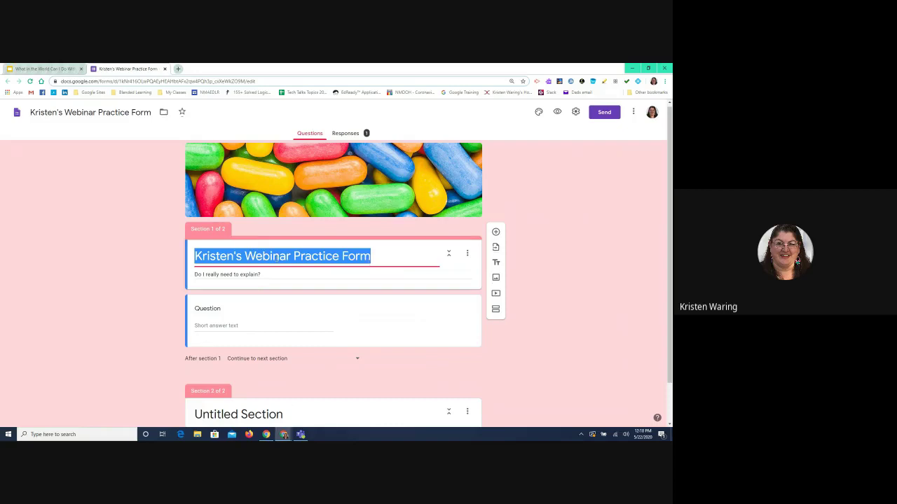
pyautogui.click(272, 274)
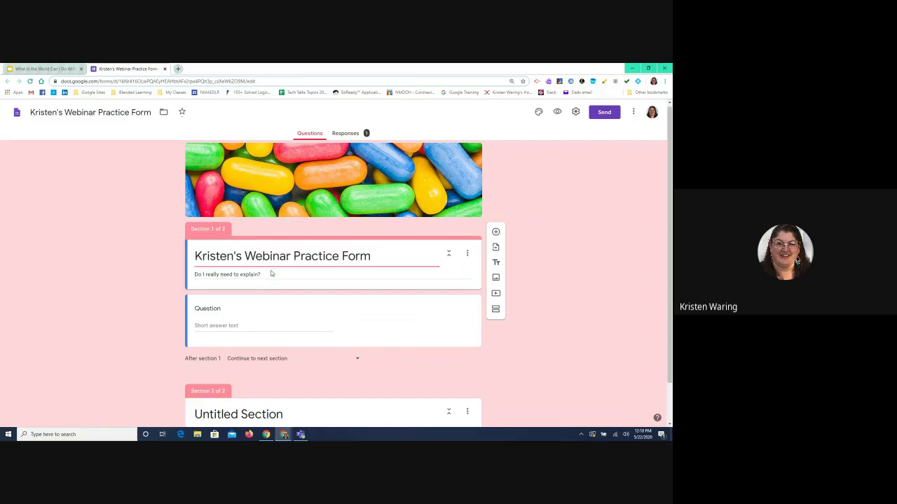
pyautogui.tripleClick(270, 274)
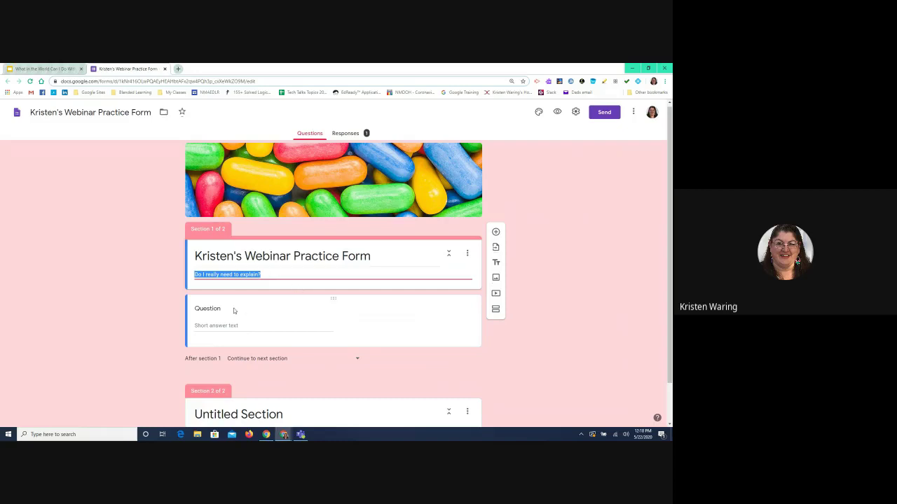
# Add a question at the start of section 1, show its description field and set its type to Date.
pyautogui.click(496, 233)
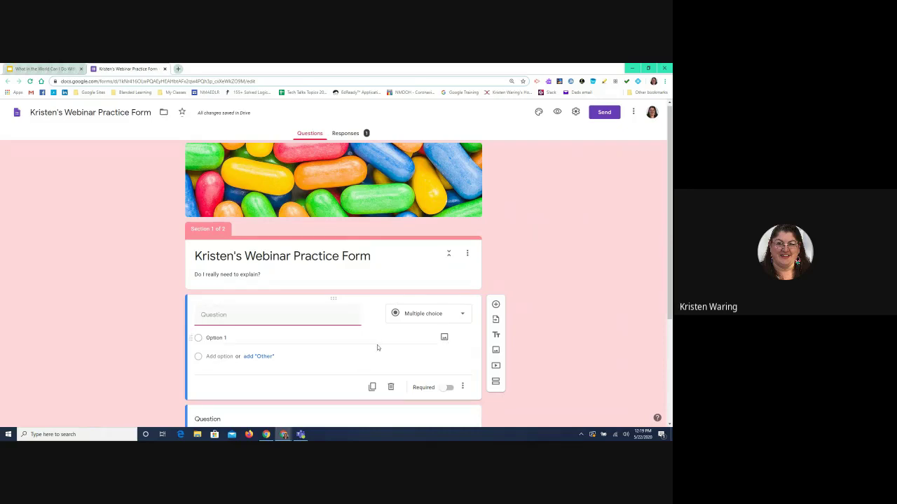
pyautogui.scroll(-1, 374, 334)
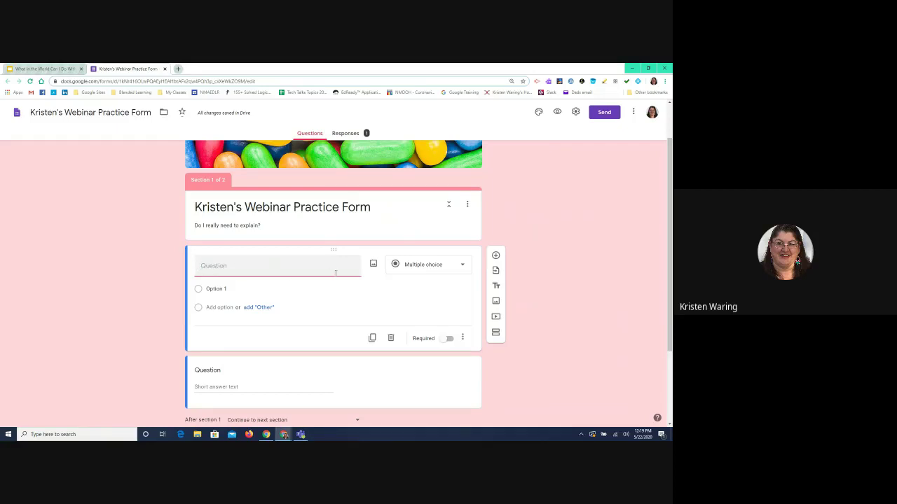
pyautogui.click(462, 340)
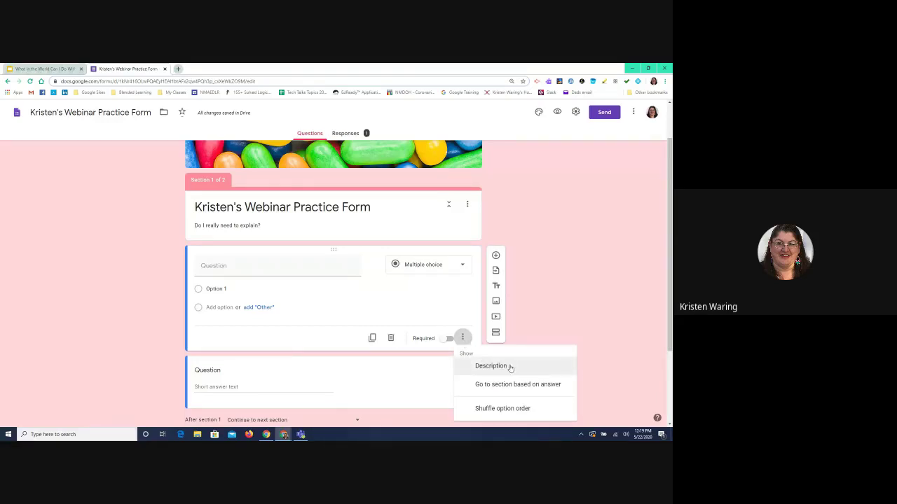
pyautogui.click(506, 366)
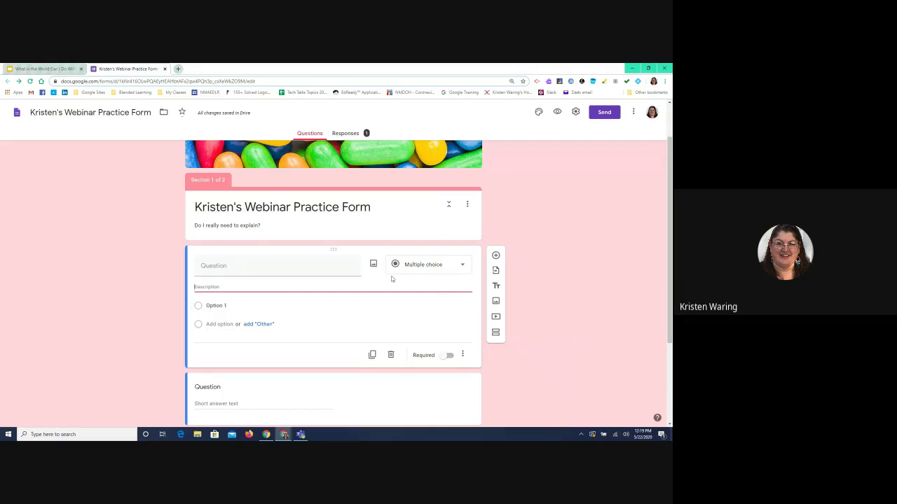
pyautogui.click(461, 271)
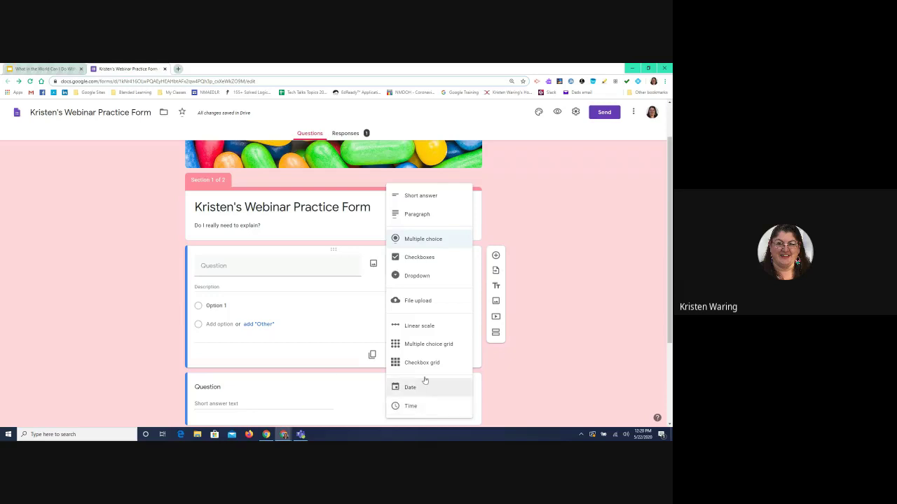
pyautogui.click(394, 393)
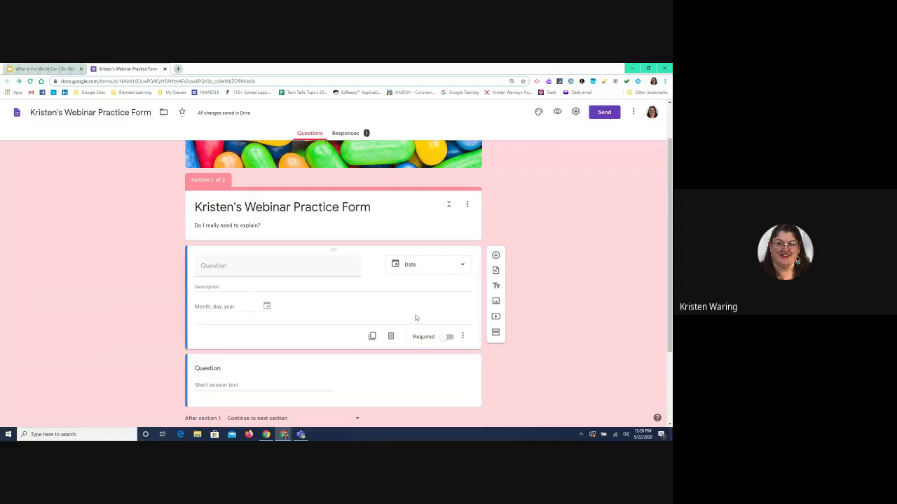
# Add a title and description block below the date question, and delete it again.
pyautogui.click(496, 286)
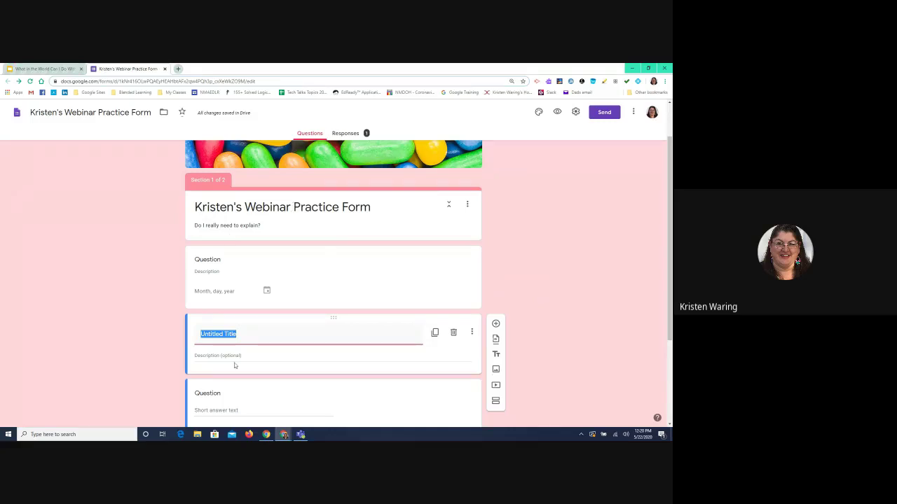
pyautogui.click(453, 333)
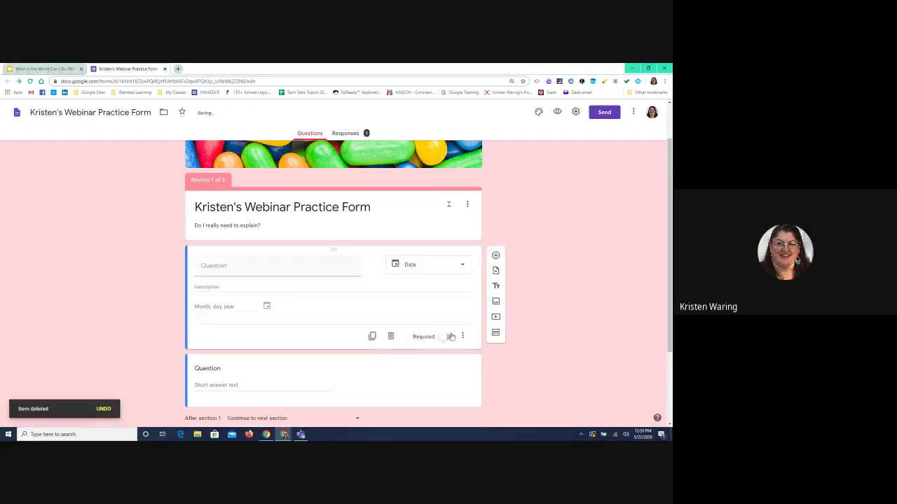
# Search Google images for "cat" and insert the photo of the white cat with differently colored eyes below the date question.
pyautogui.click(496, 302)
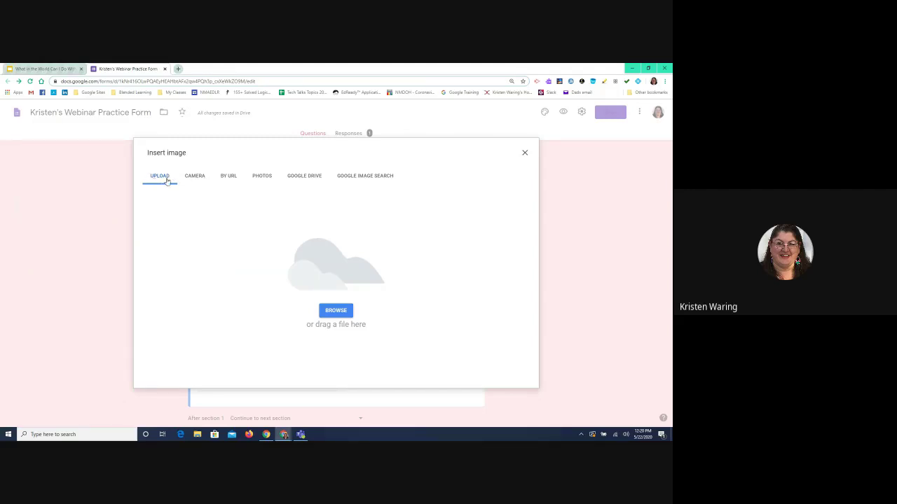
pyautogui.click(366, 178)
pyautogui.click(298, 152)
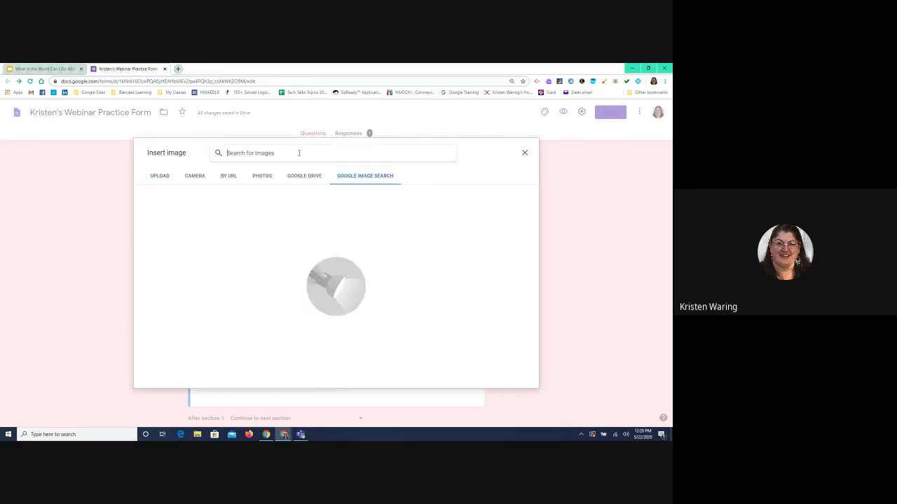
pyautogui.write('cat')
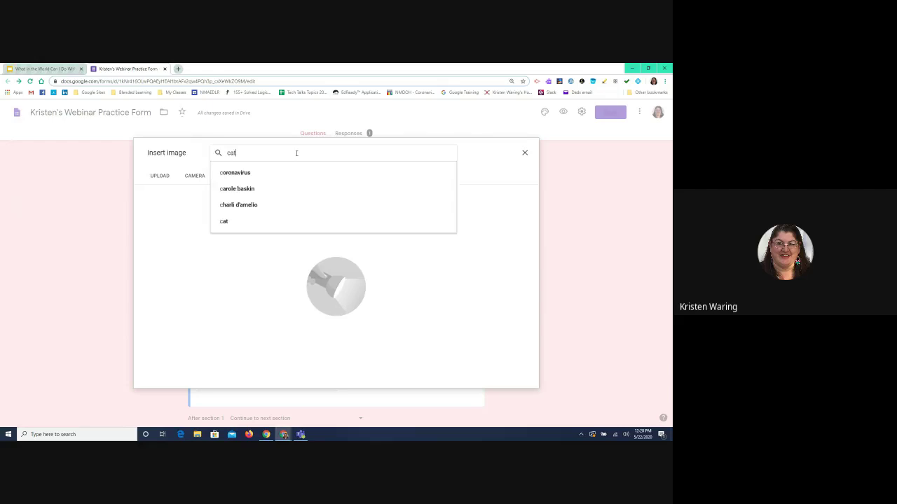
pyautogui.press('Return')
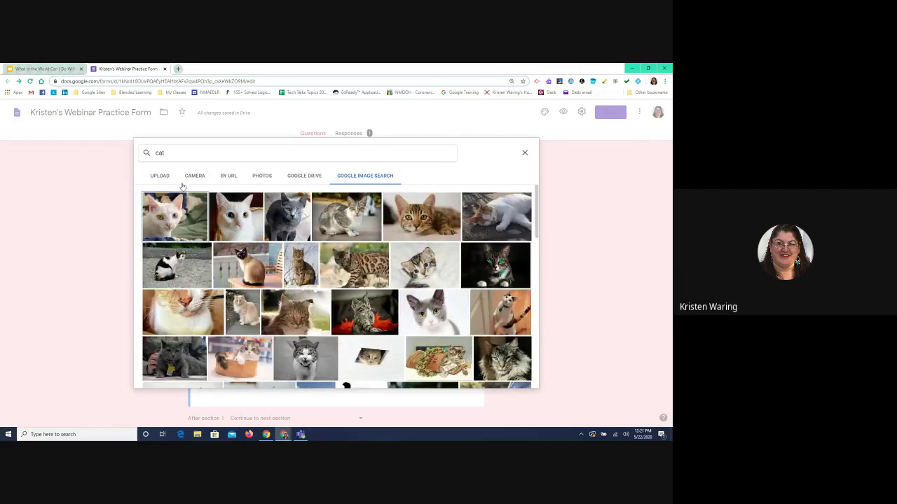
pyautogui.click(239, 215)
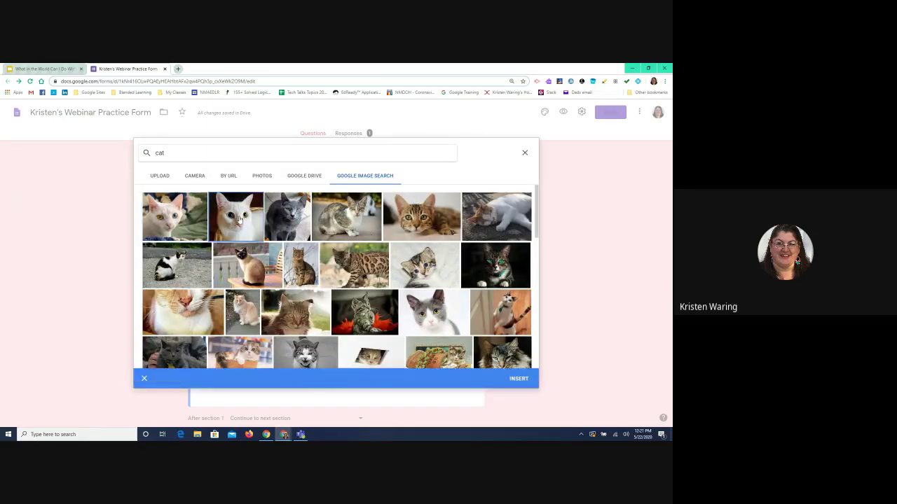
pyautogui.click(240, 220)
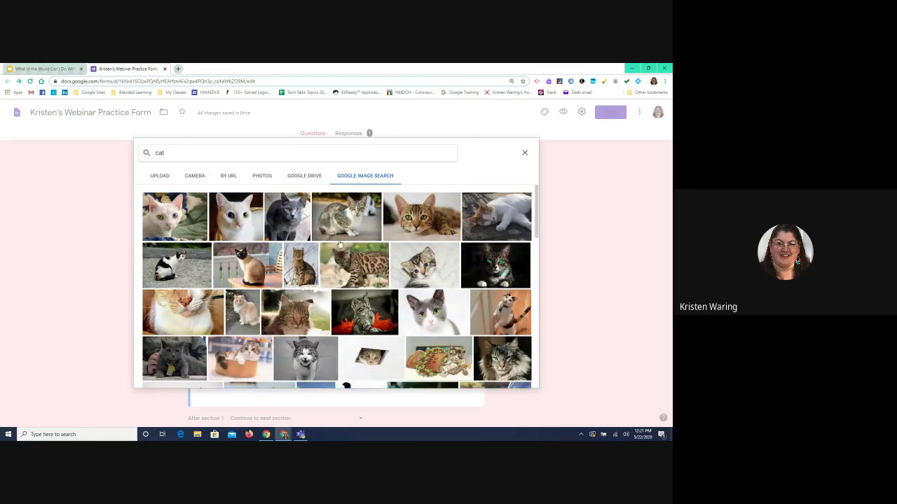
pyautogui.click(240, 226)
pyautogui.click(518, 379)
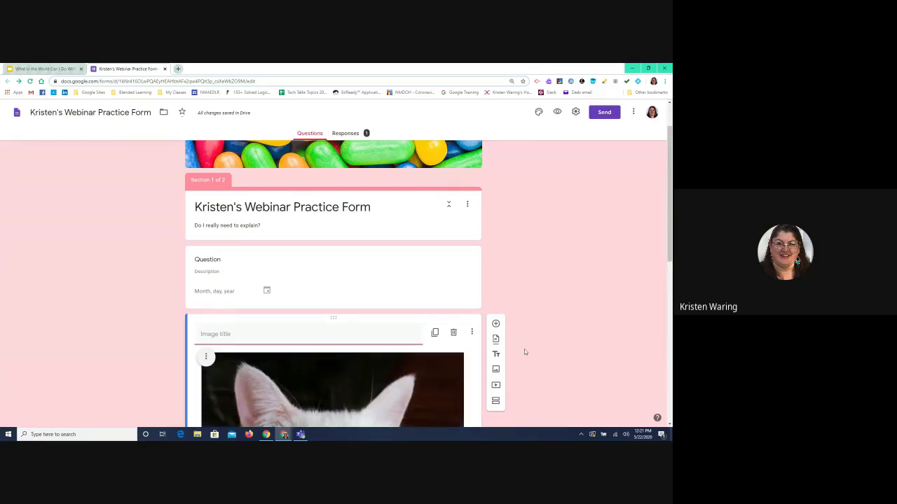
# Add a new section directly after the cat image, splitting it from the short-answer question.
pyautogui.scroll(-3, 515, 328)
pyautogui.scroll(-2, 515, 331)
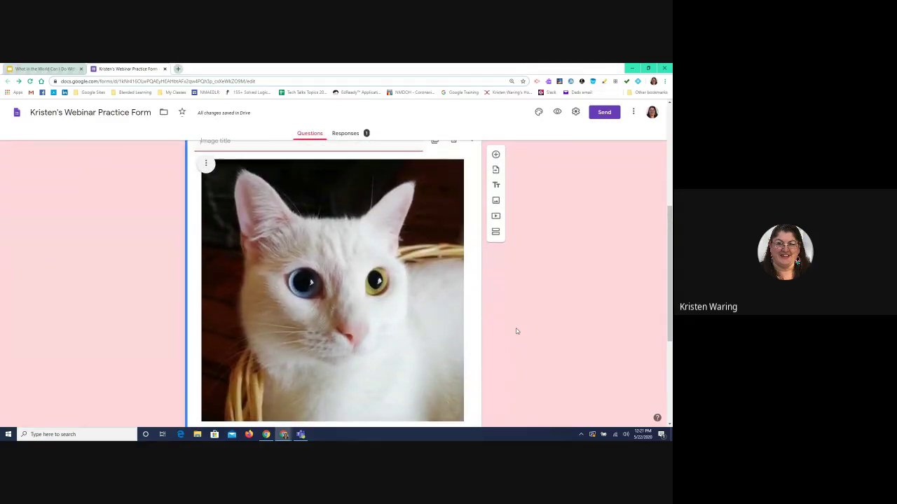
pyautogui.scroll(1, 517, 331)
pyautogui.scroll(-1, 516, 330)
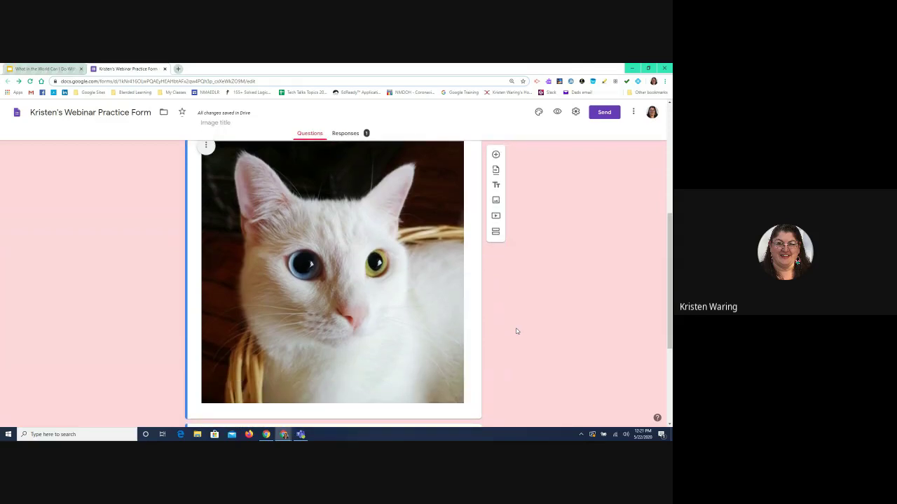
pyautogui.scroll(1, 516, 330)
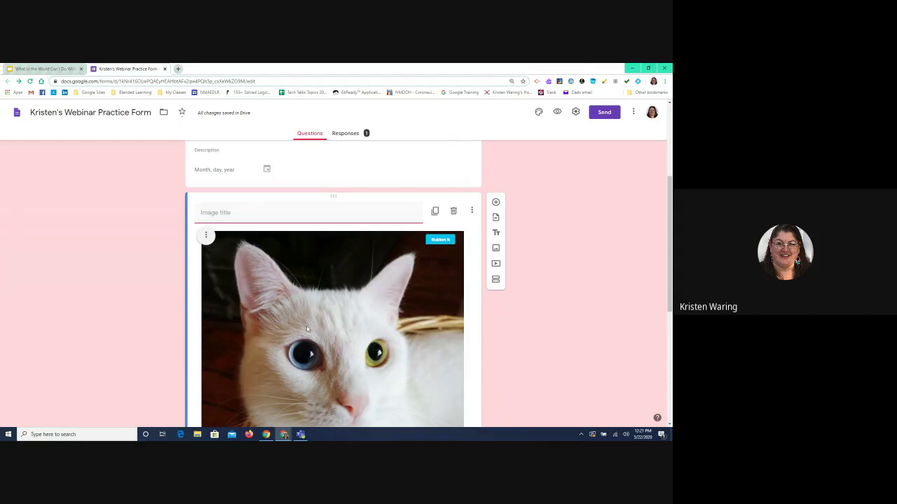
pyautogui.scroll(-3, 467, 361)
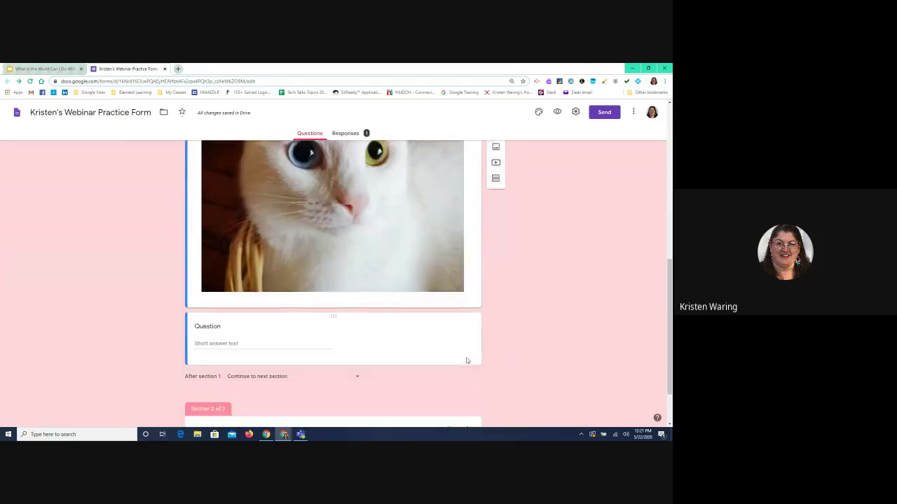
pyautogui.scroll(2, 467, 361)
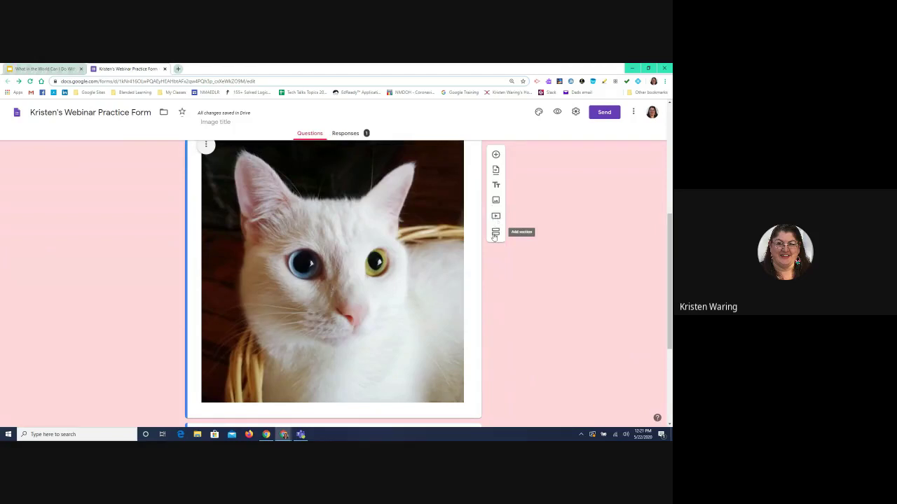
pyautogui.click(495, 233)
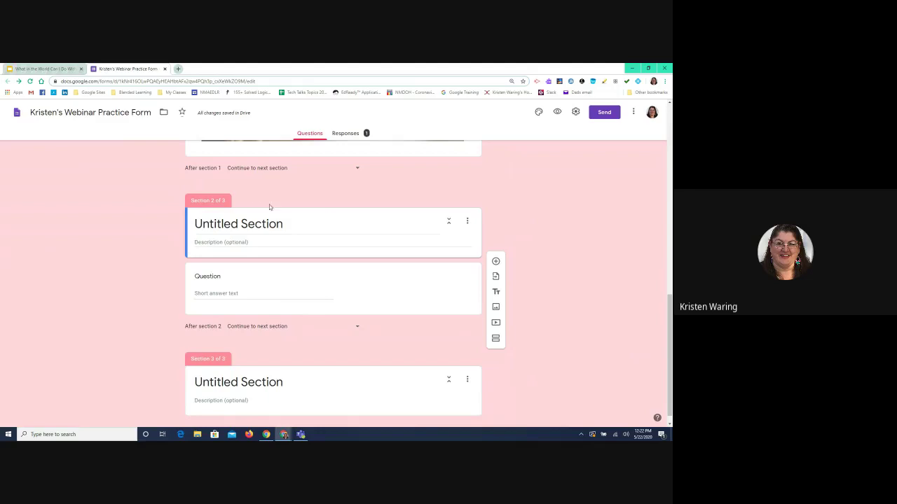
# Look at the form's collected responses briefly and return to its questions.
pyautogui.scroll(10, 275, 211)
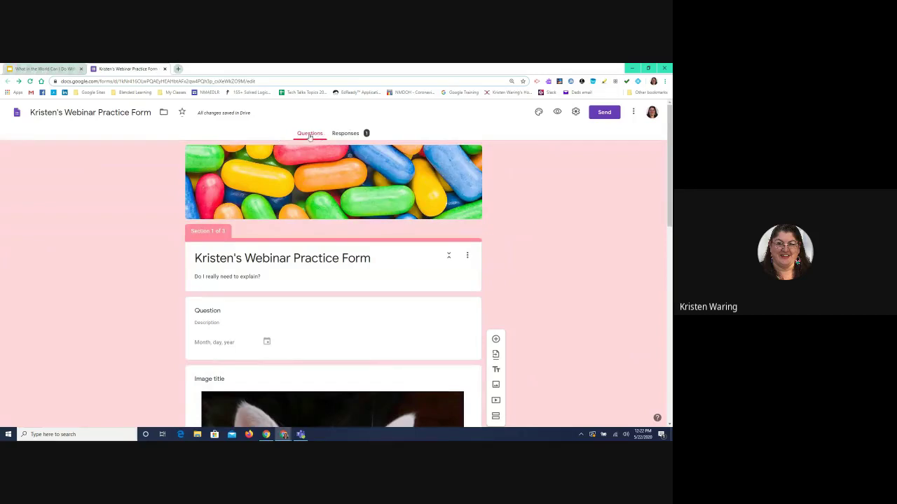
pyautogui.click(349, 134)
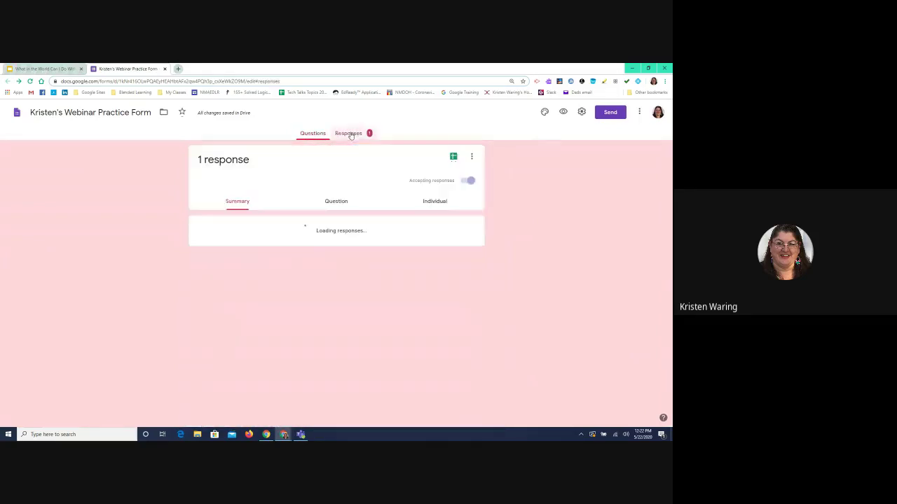
pyautogui.click(311, 134)
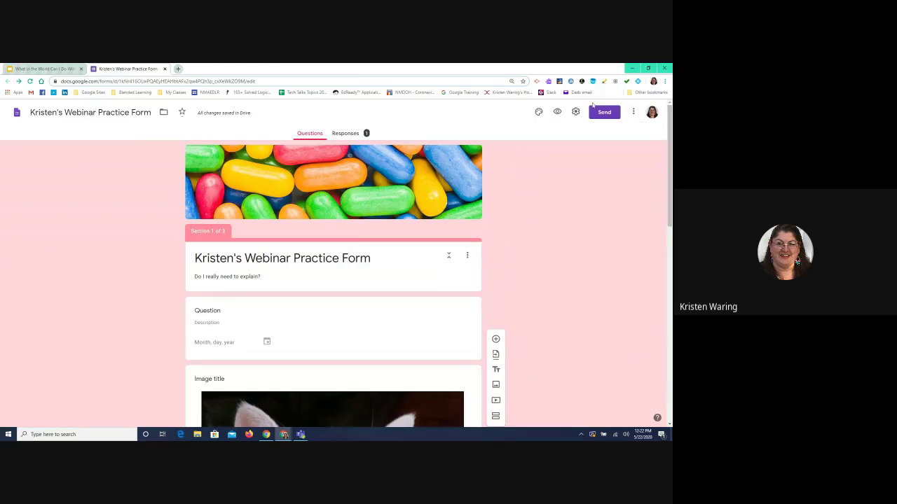
# Open the theme options and look through the Work and School header images and the header upload option.
pyautogui.click(538, 113)
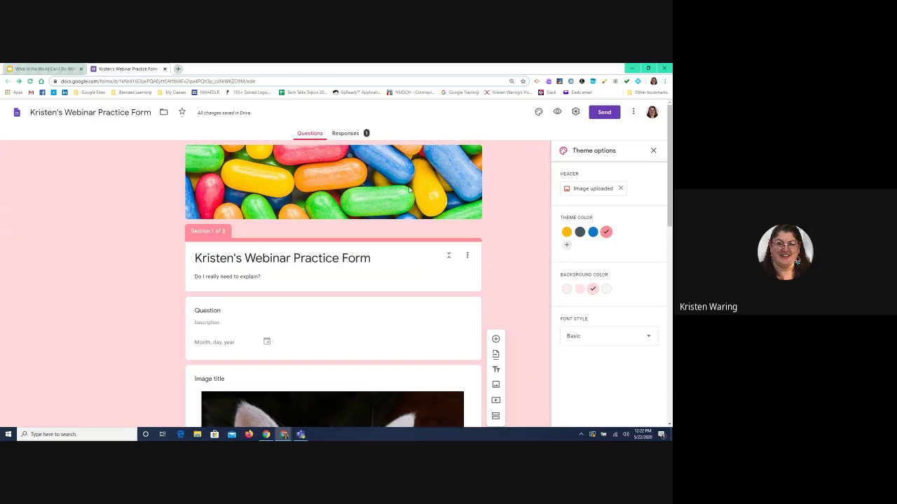
pyautogui.click(601, 191)
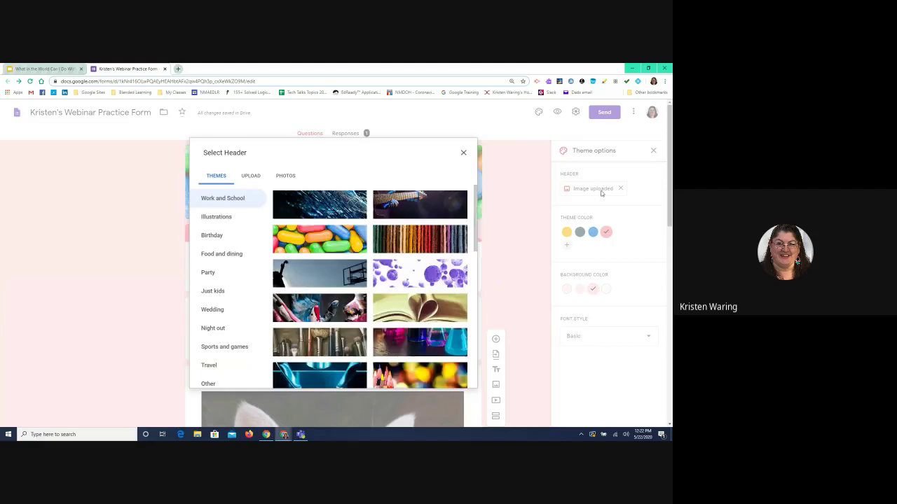
pyautogui.scroll(-4, 386, 257)
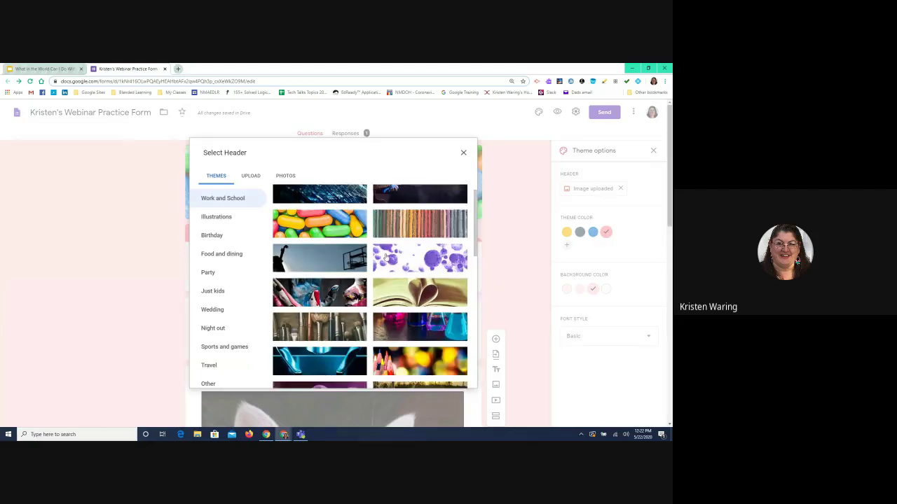
pyautogui.scroll(-6, 386, 257)
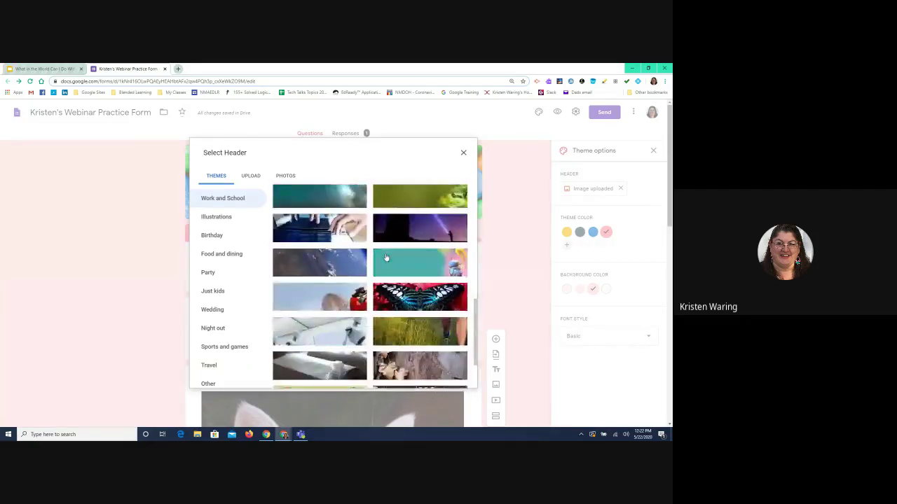
pyautogui.scroll(-8, 385, 257)
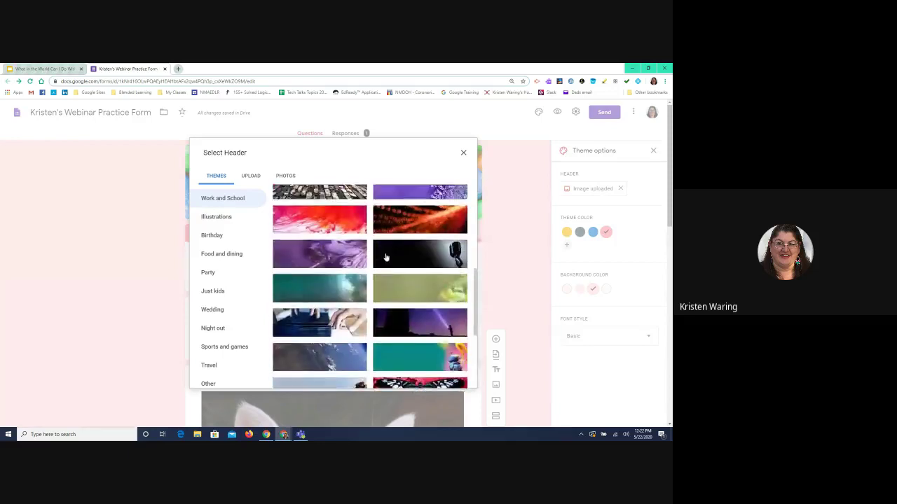
pyautogui.scroll(3, 385, 257)
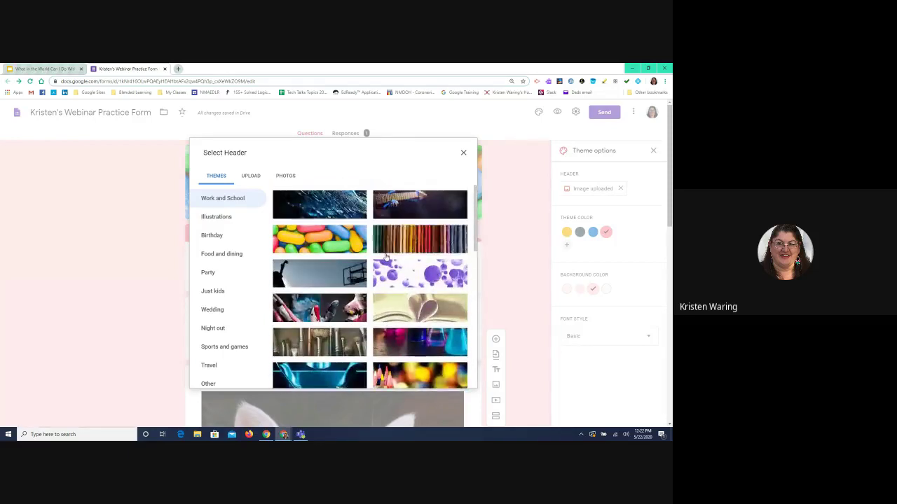
pyautogui.click(250, 178)
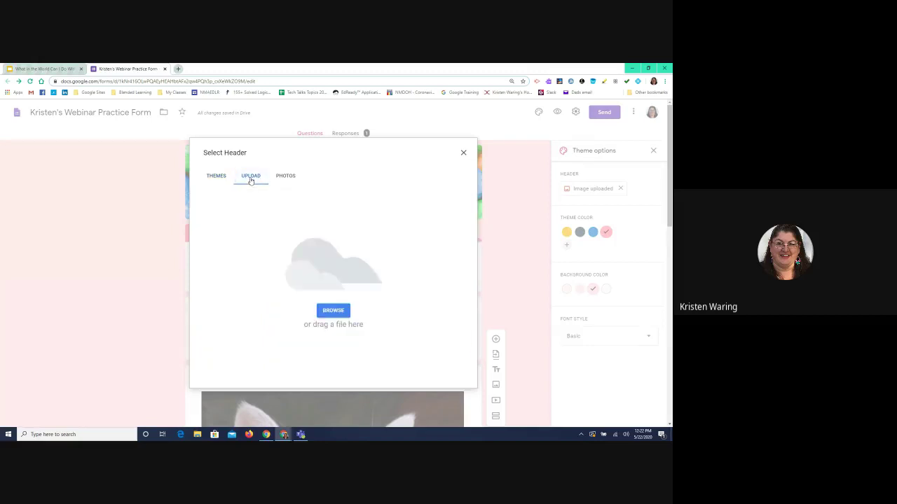
# Replace the header with the blue streaked image from the account's photos, moving the crop area down toward the image's lower part.
pyautogui.click(290, 178)
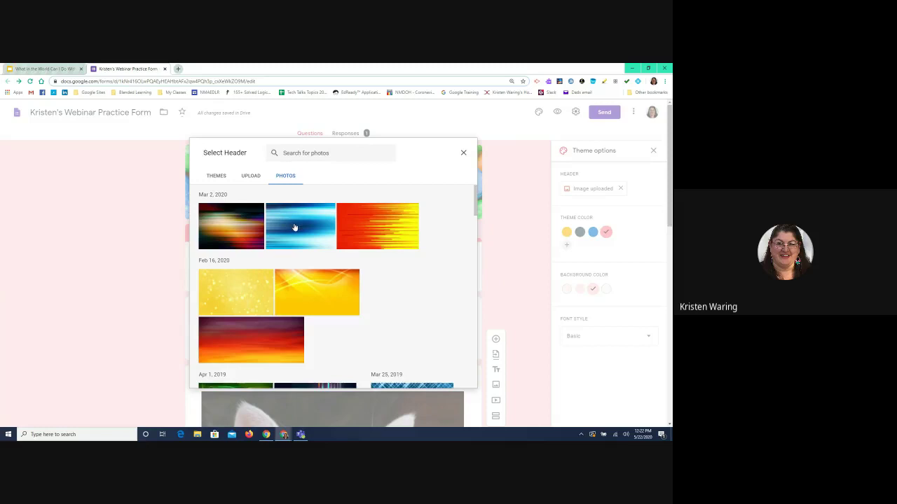
pyautogui.scroll(-2, 295, 228)
pyautogui.scroll(-10, 295, 228)
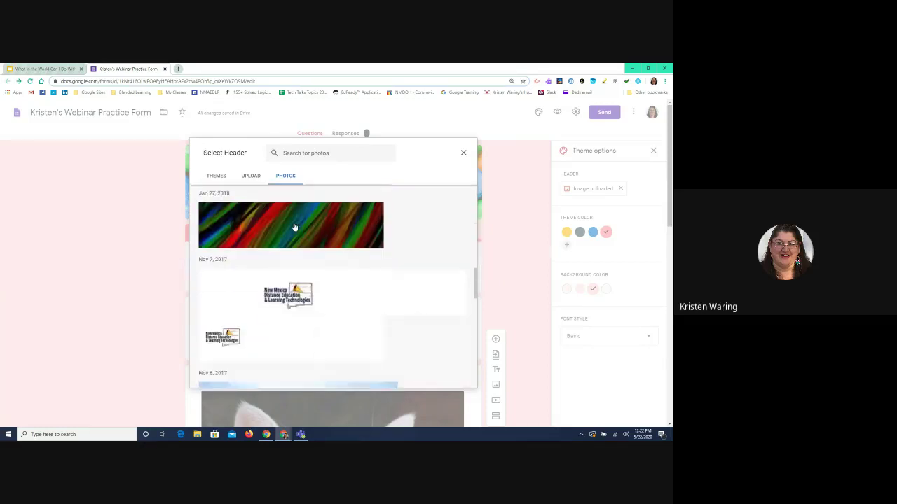
pyautogui.scroll(15, 294, 228)
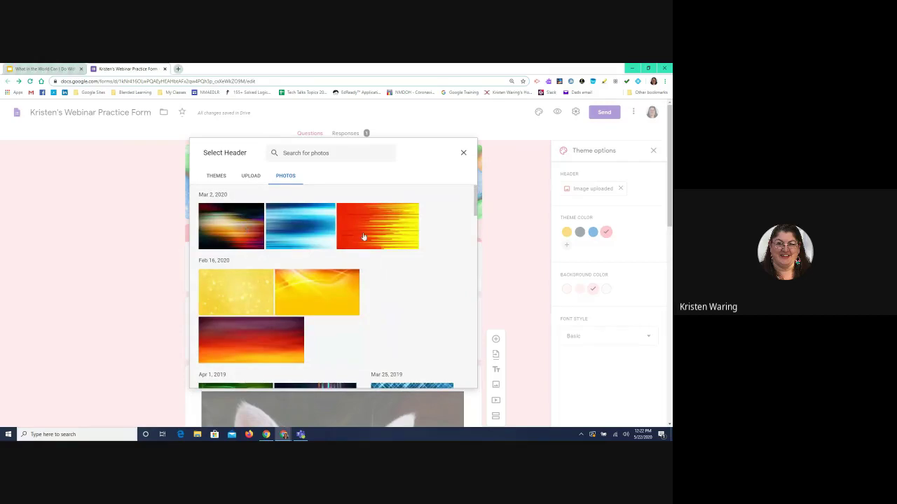
pyautogui.click(297, 239)
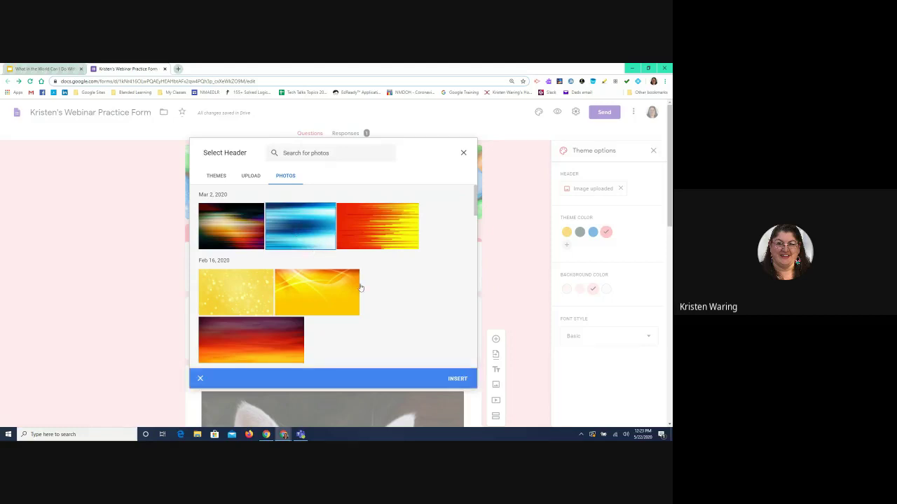
pyautogui.click(459, 380)
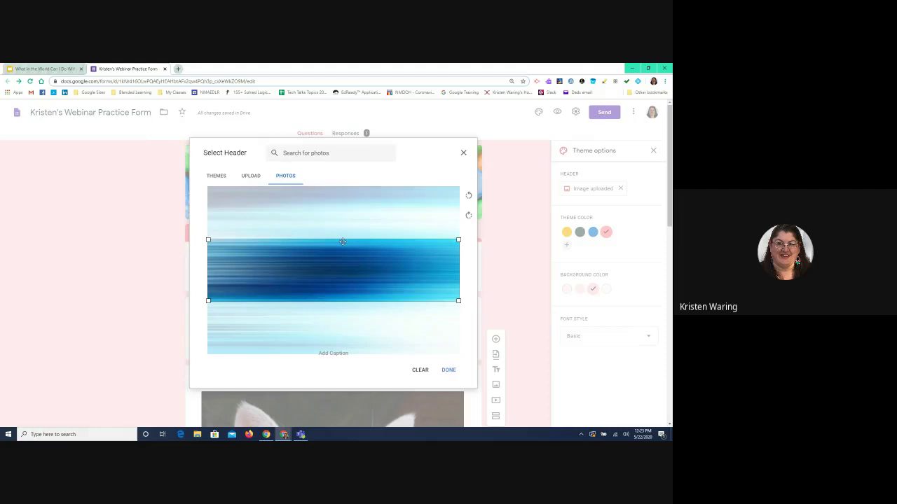
pyautogui.moveTo(343, 242); pyautogui.dragTo(340, 279)
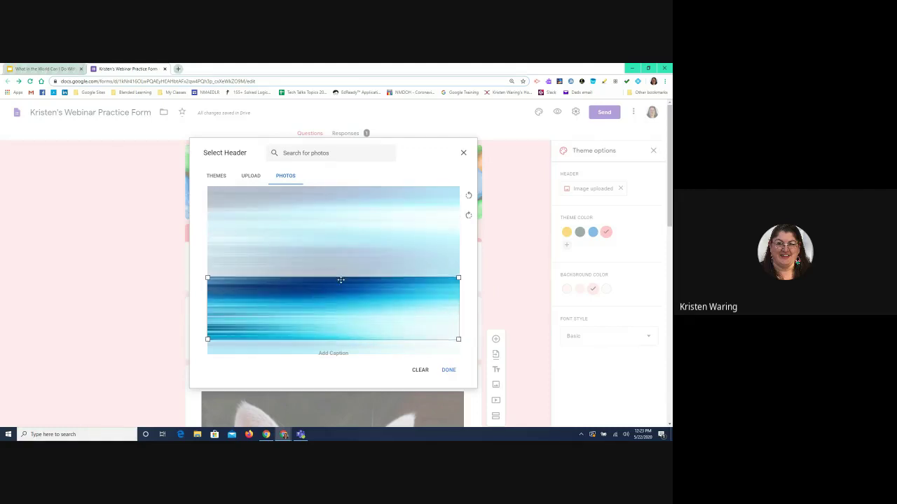
pyautogui.click(451, 372)
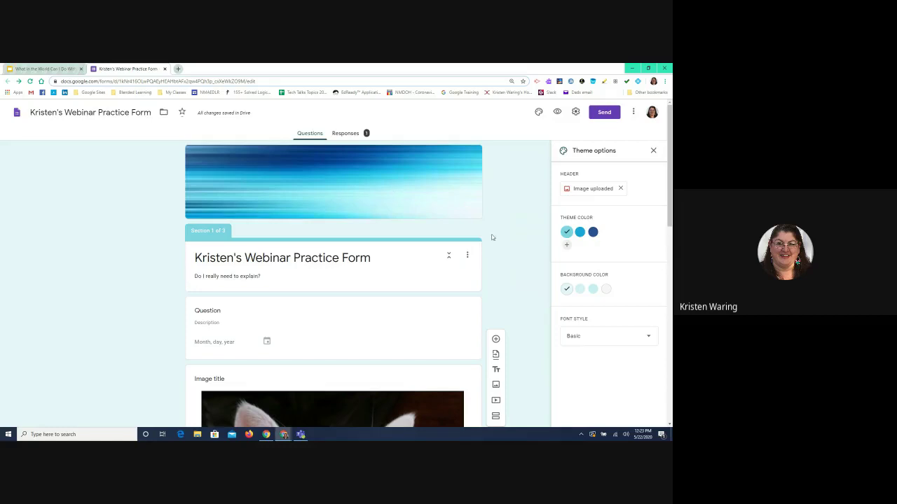
# Set the theme color to dark blue, try the two darker background tints, and return to the lightest tint.
pyautogui.click(579, 233)
pyautogui.click(593, 234)
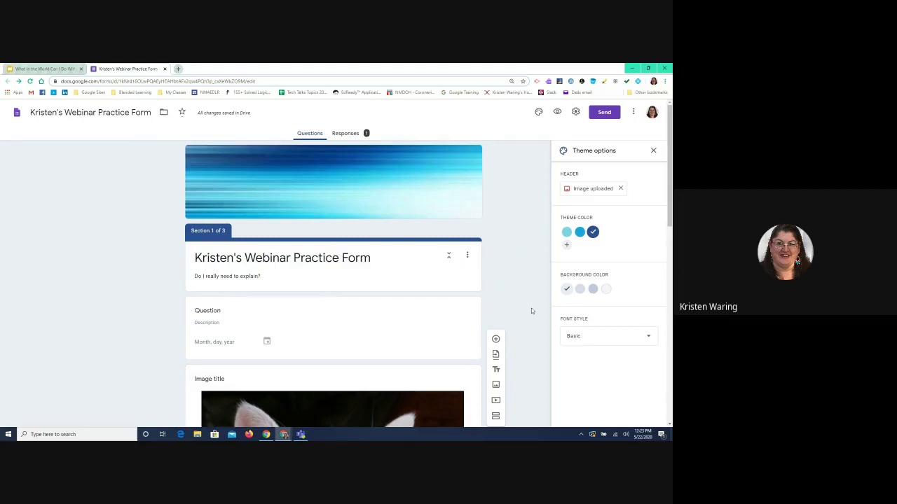
pyautogui.click(580, 290)
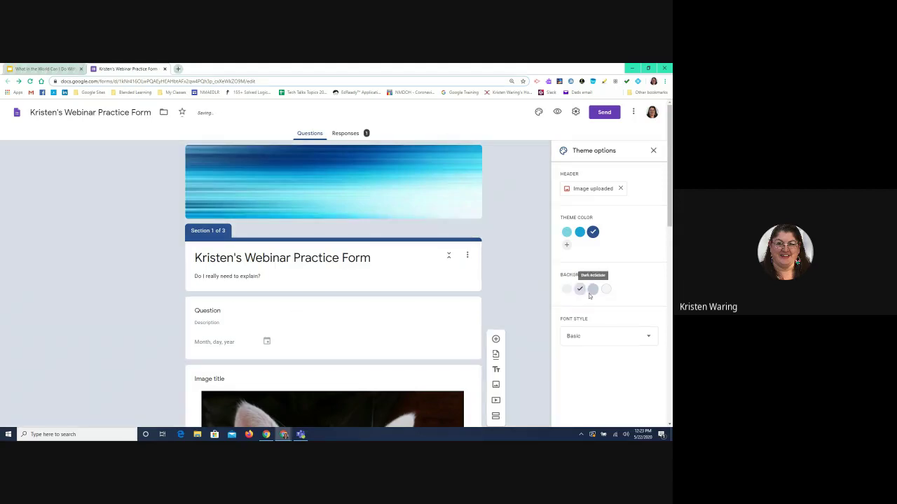
pyautogui.click(595, 291)
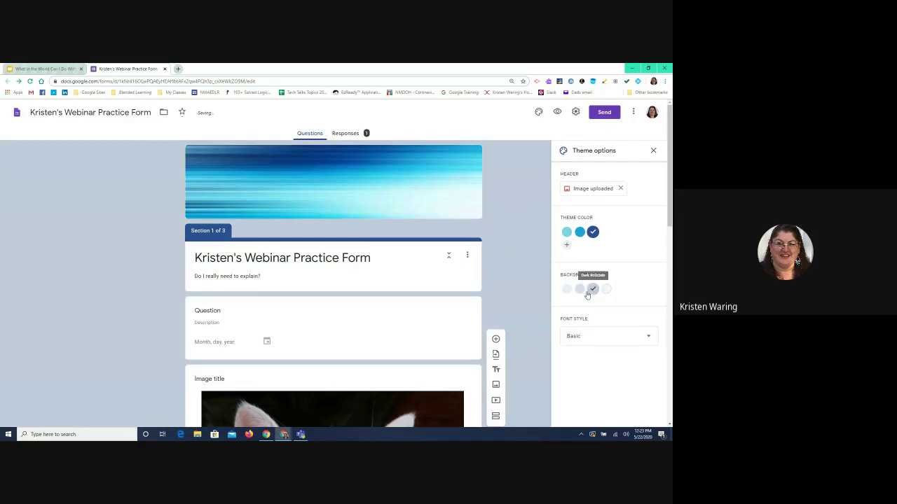
pyautogui.click(567, 289)
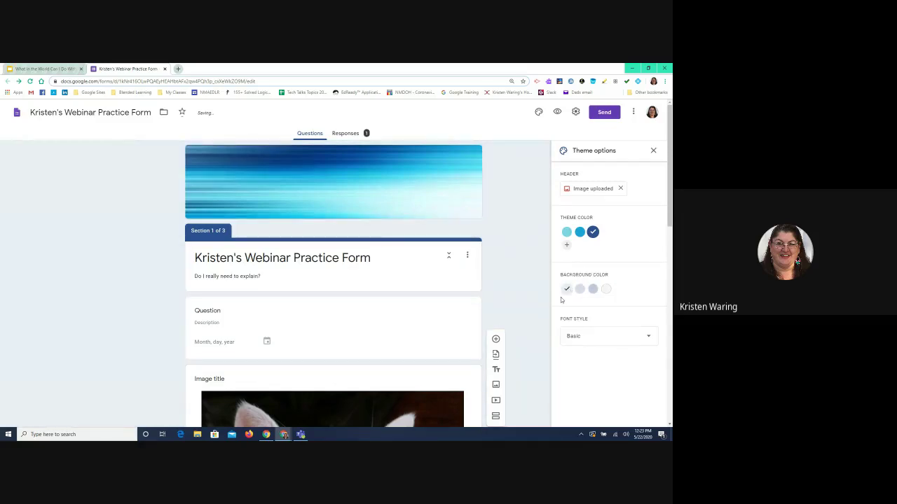
# Try the Playful, Formal and Decorative font styles on the form and return to Basic.
pyautogui.scroll(-2, 605, 339)
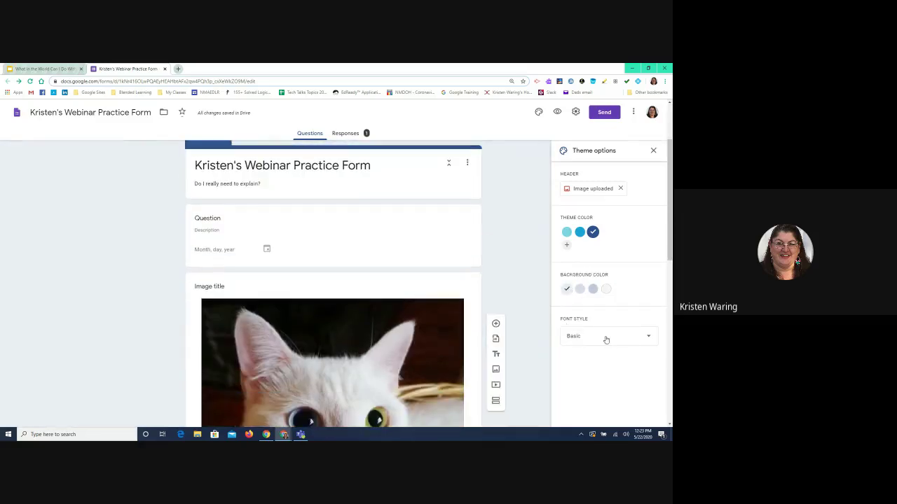
pyautogui.click(648, 340)
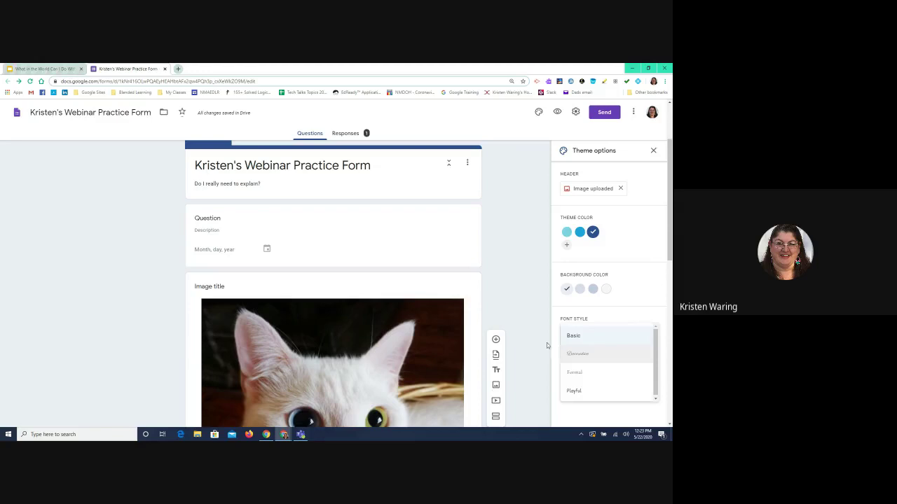
pyautogui.click(584, 391)
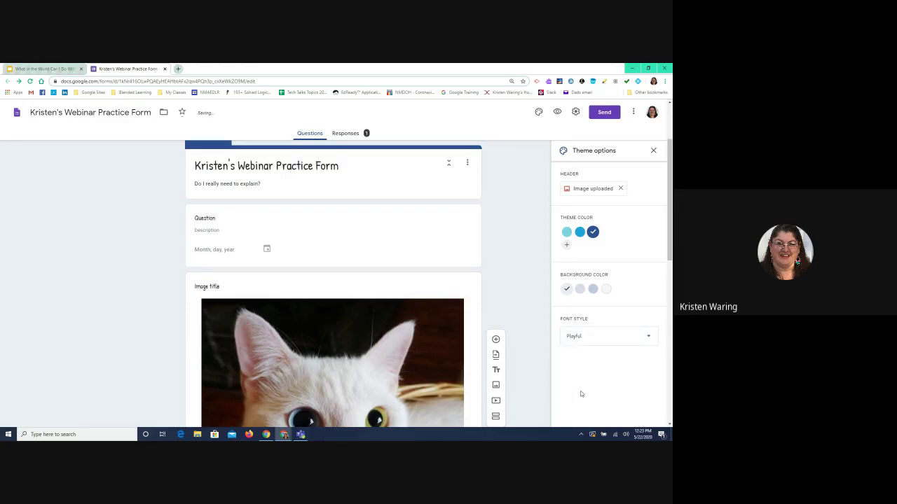
pyautogui.click(578, 337)
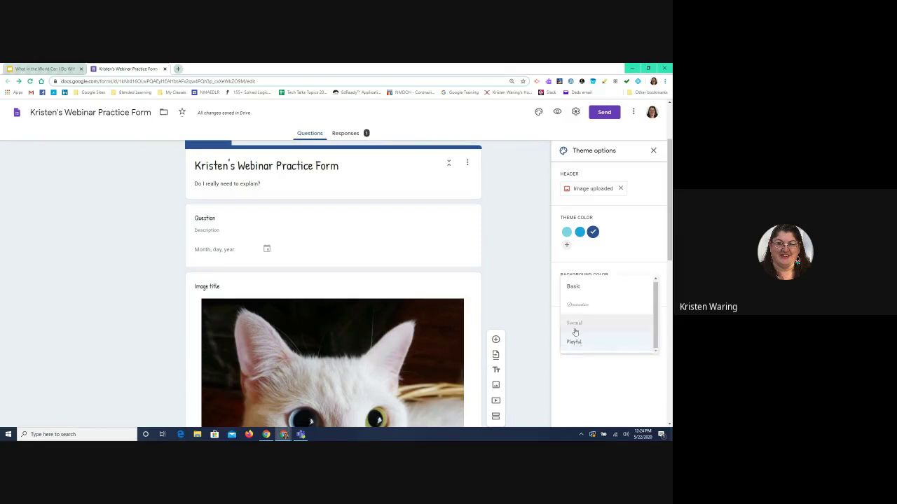
pyautogui.click(574, 325)
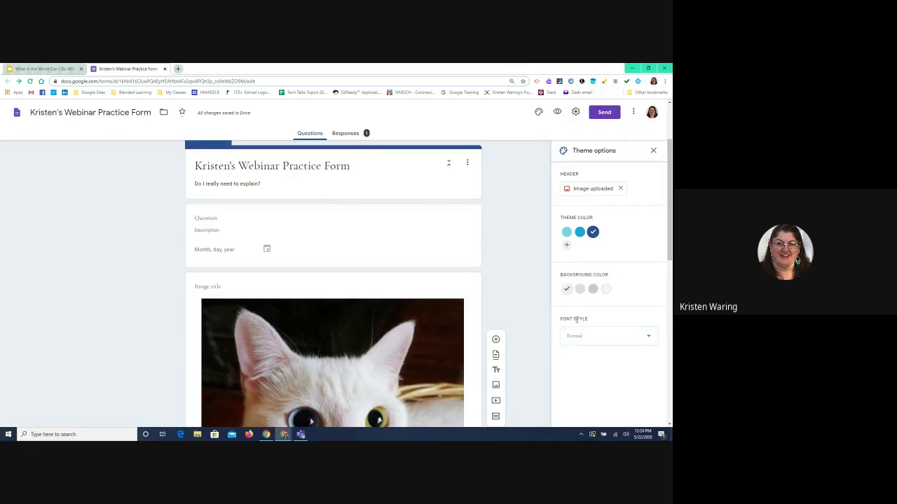
pyautogui.click(576, 335)
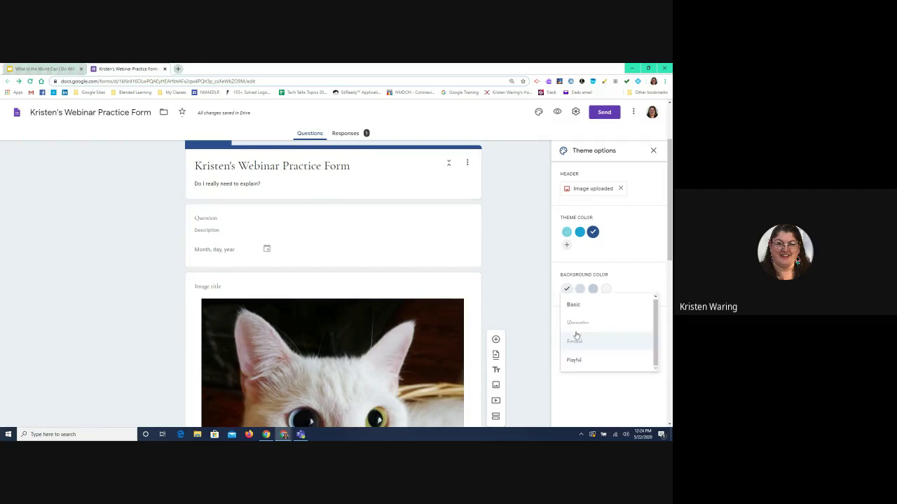
pyautogui.click(578, 324)
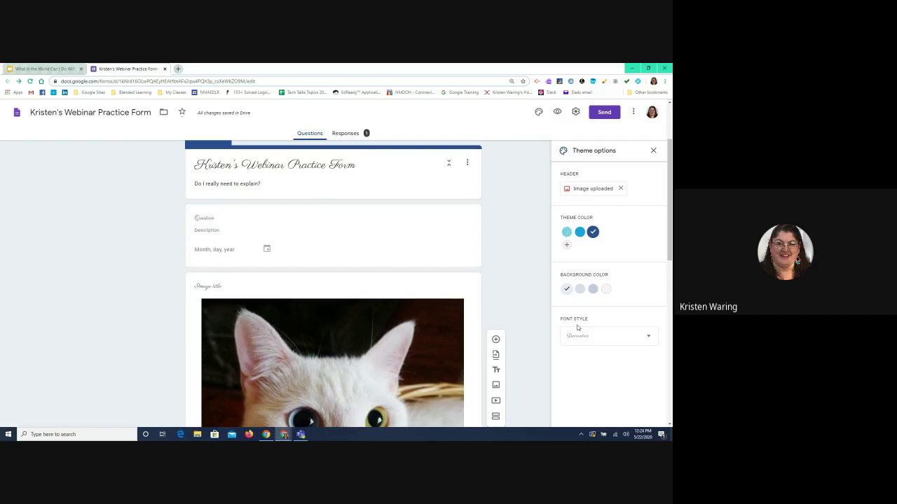
pyautogui.click(575, 337)
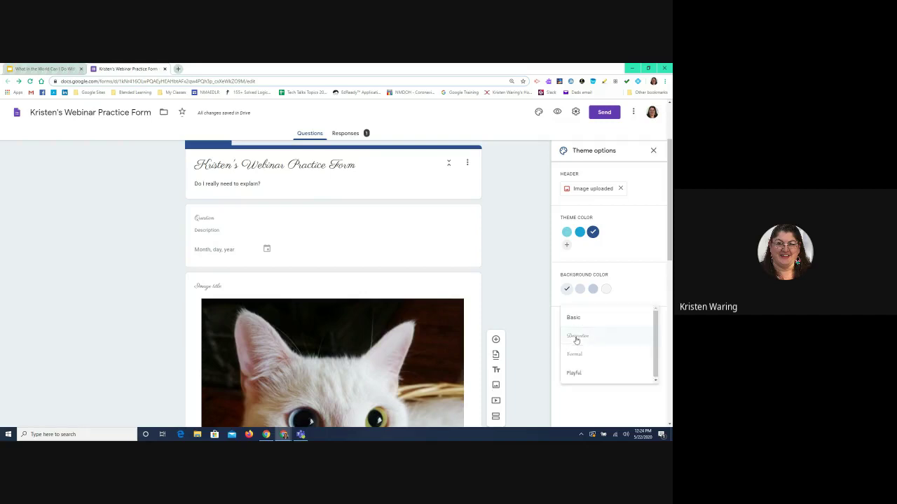
pyautogui.click(574, 319)
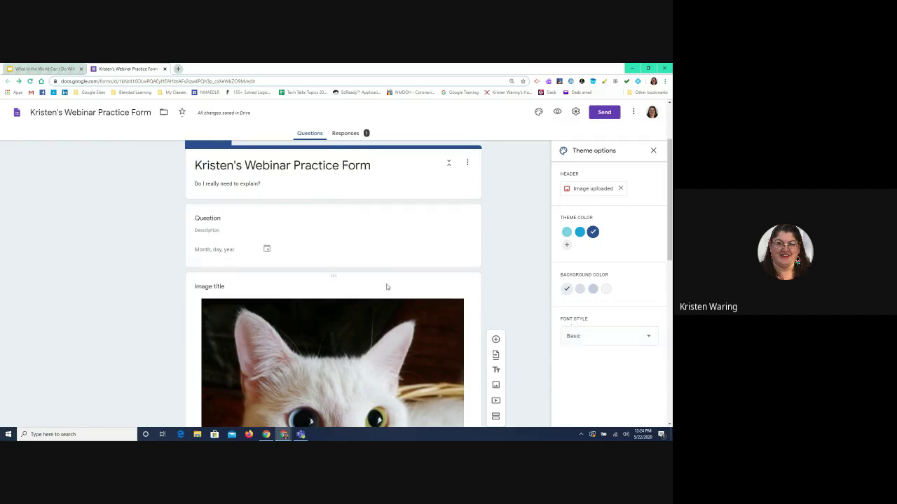
# Examine the newly themed form from its title down to the start of section 2 below the cat image.
pyautogui.scroll(-3, 511, 263)
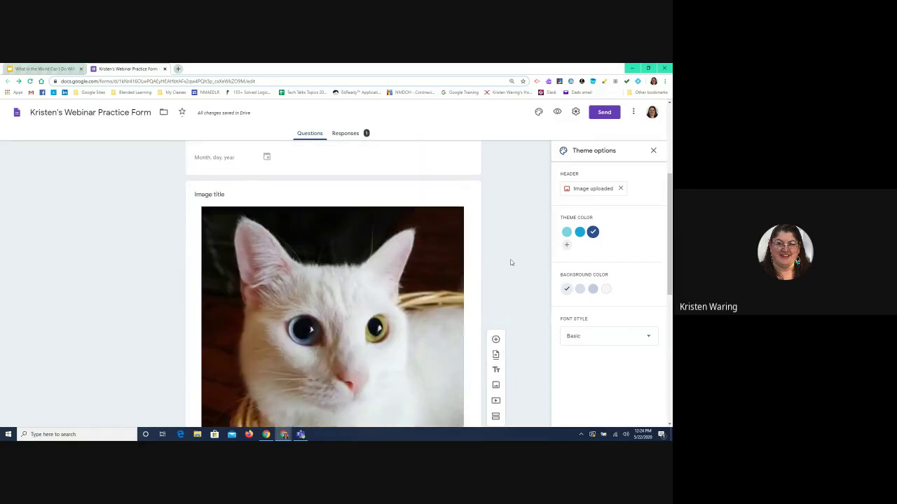
pyautogui.scroll(-2, 511, 263)
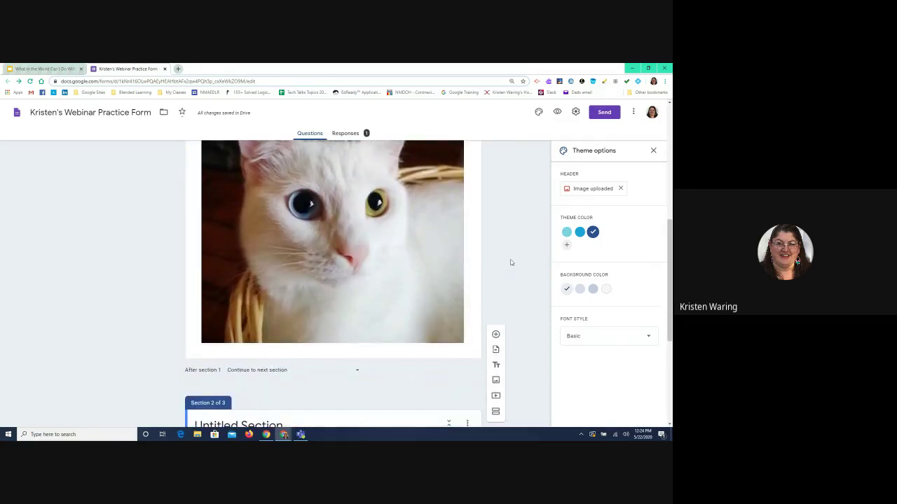
pyautogui.scroll(1, 511, 263)
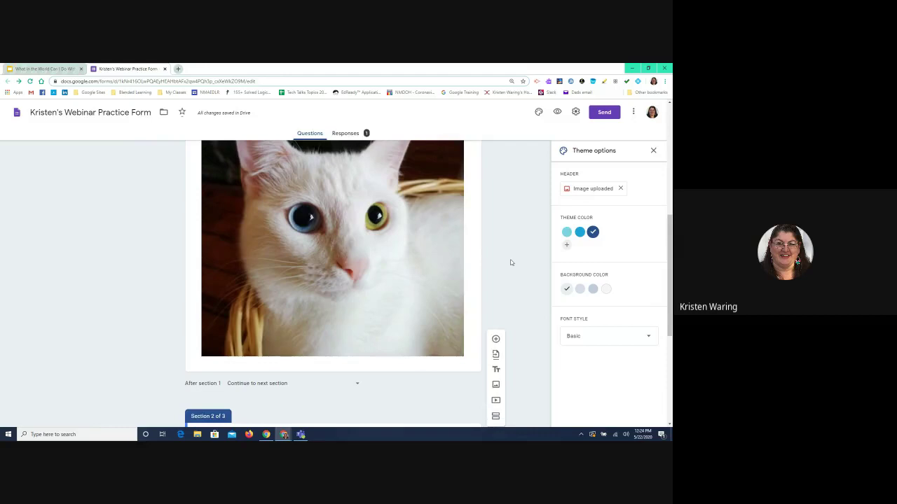
pyautogui.scroll(1, 510, 263)
pyautogui.scroll(-2, 510, 263)
pyautogui.scroll(4, 511, 263)
pyautogui.scroll(4, 511, 263)
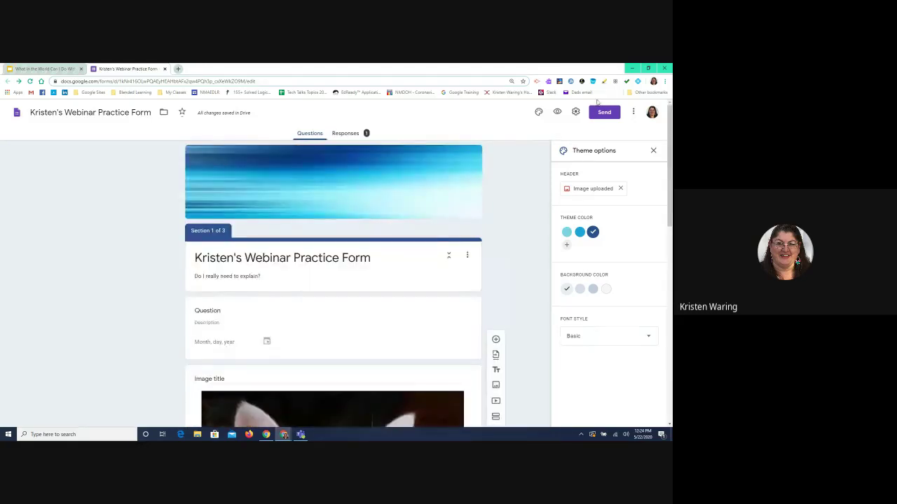
# Preview the form as a respondent, advance to its last section, and close the preview without submitting.
pyautogui.click(556, 113)
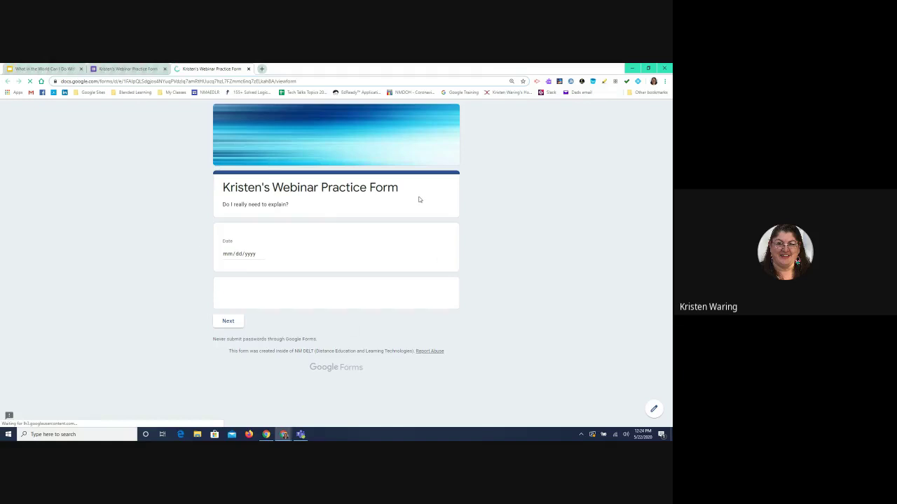
pyautogui.click(227, 321)
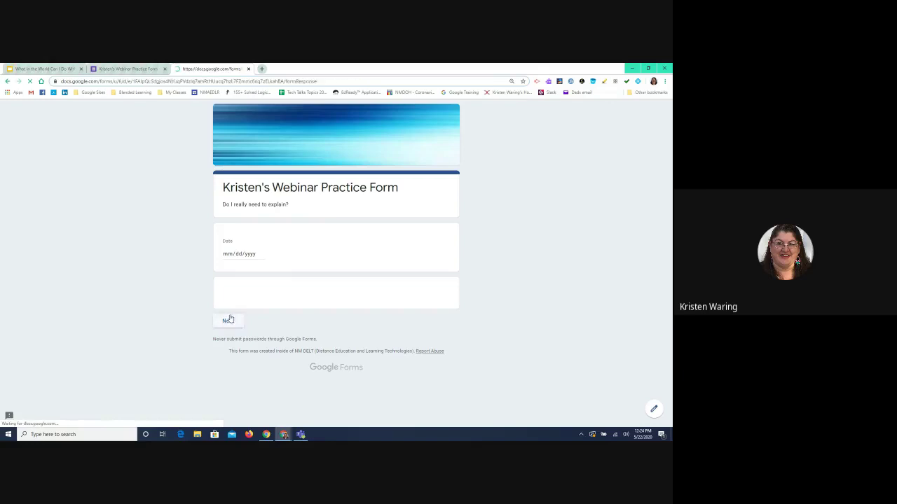
pyautogui.click(264, 284)
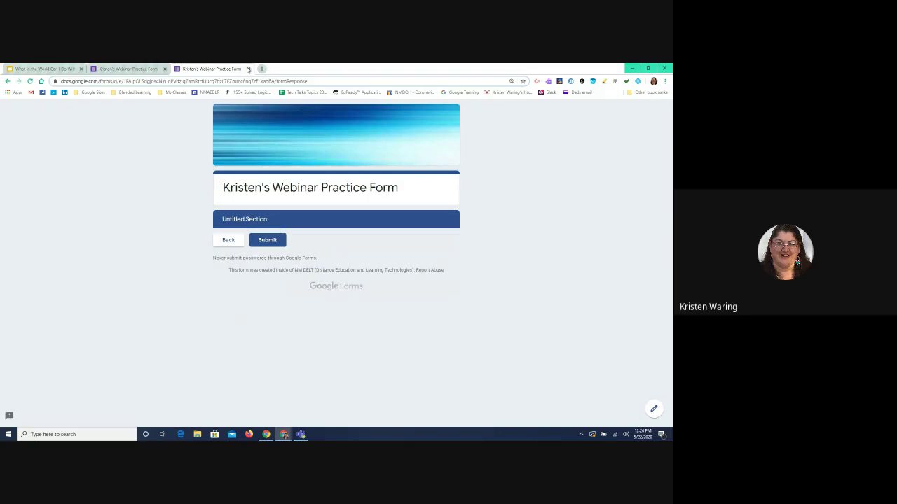
pyautogui.click(248, 69)
pyautogui.click(370, 122)
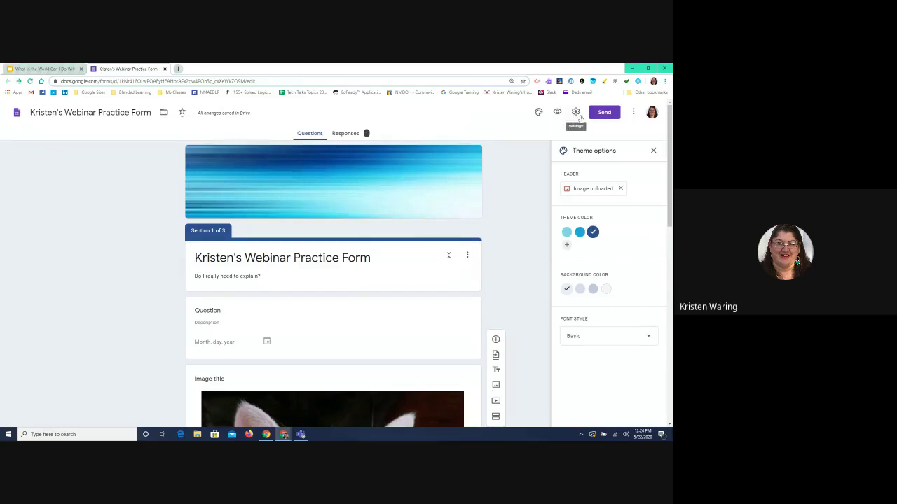
# Open the form settings, try email collection and editing after submission, and remove the sign-in restriction to NM DELT users.
pyautogui.click(576, 113)
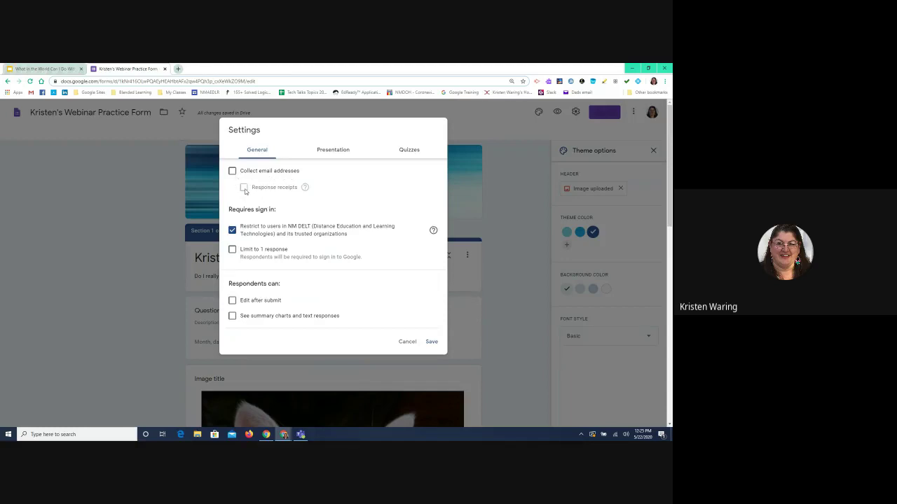
pyautogui.click(232, 171)
pyautogui.click(232, 172)
pyautogui.click(232, 232)
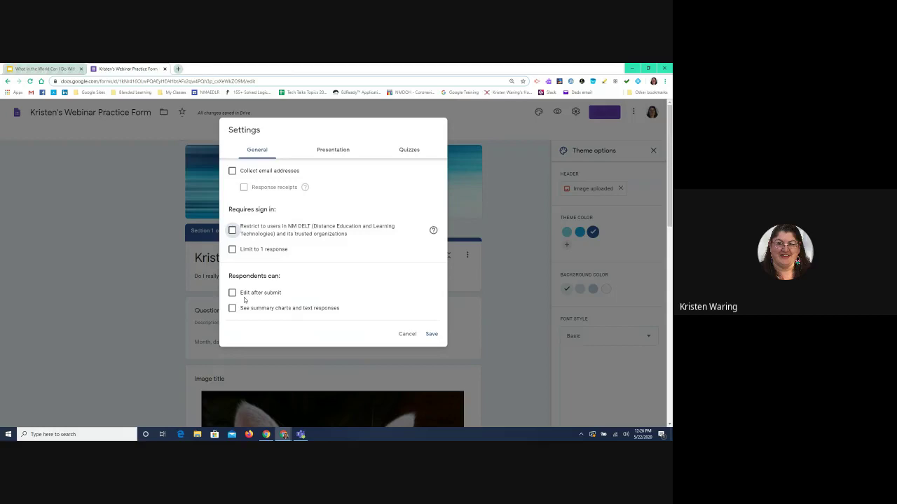
pyautogui.click(234, 296)
pyautogui.click(233, 294)
# Examine the form's presentation settings, including the link for another response and the confirmation message.
pyautogui.click(336, 151)
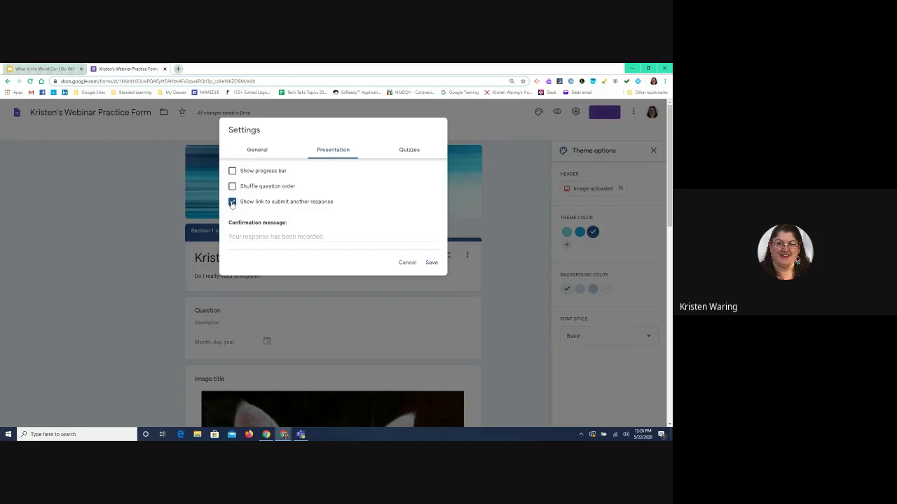
pyautogui.click(244, 237)
# Make the form a quiz, try releasing grades after manual review, return to immediate release after each submission, and save the settings.
pyautogui.click(410, 152)
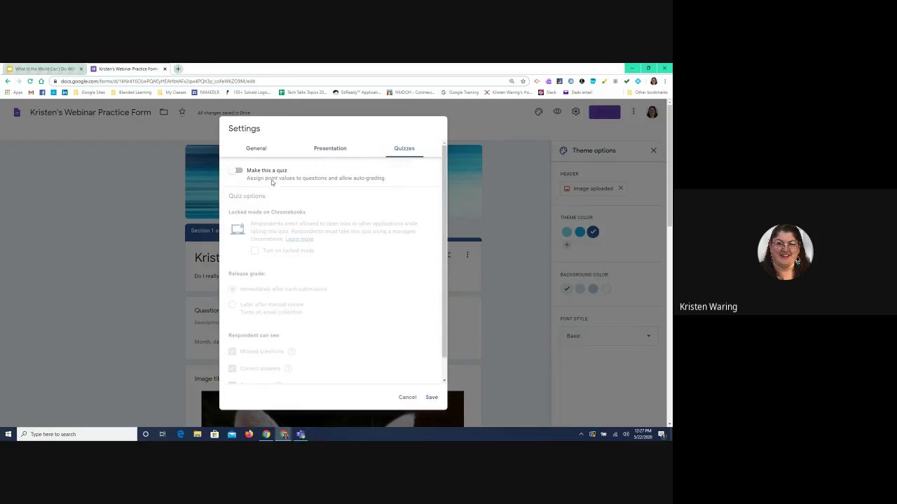
pyautogui.click(239, 171)
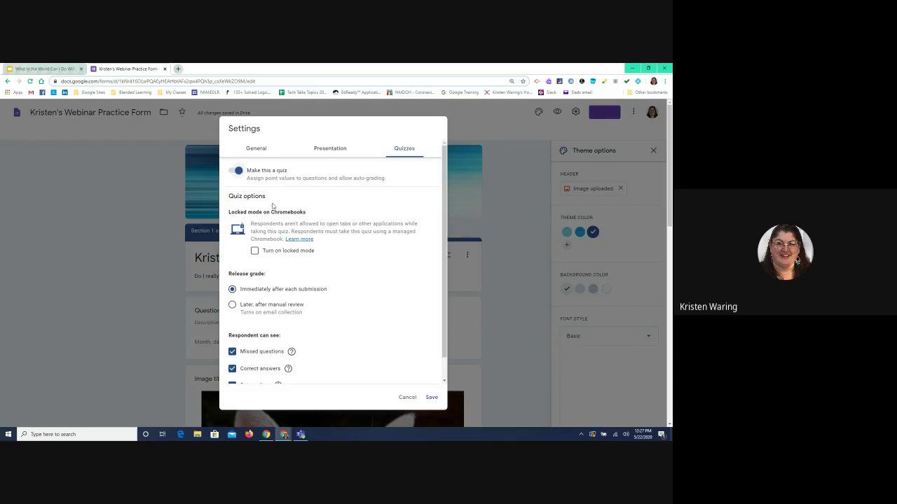
pyautogui.scroll(-1, 272, 205)
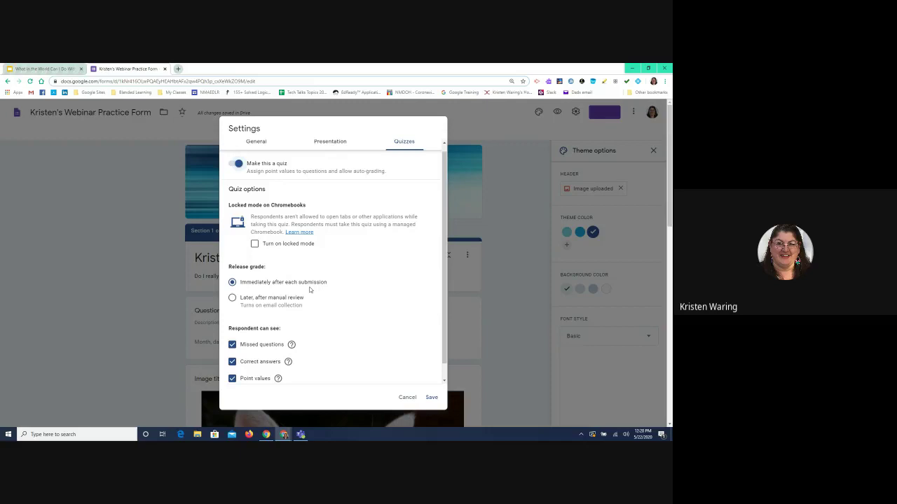
pyautogui.click(232, 297)
pyautogui.click(233, 283)
pyautogui.scroll(-1, 316, 344)
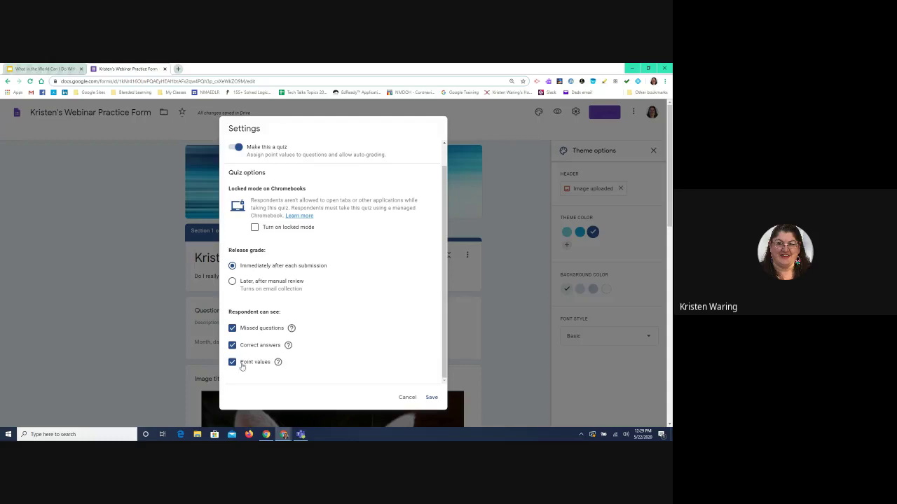
pyautogui.click(432, 398)
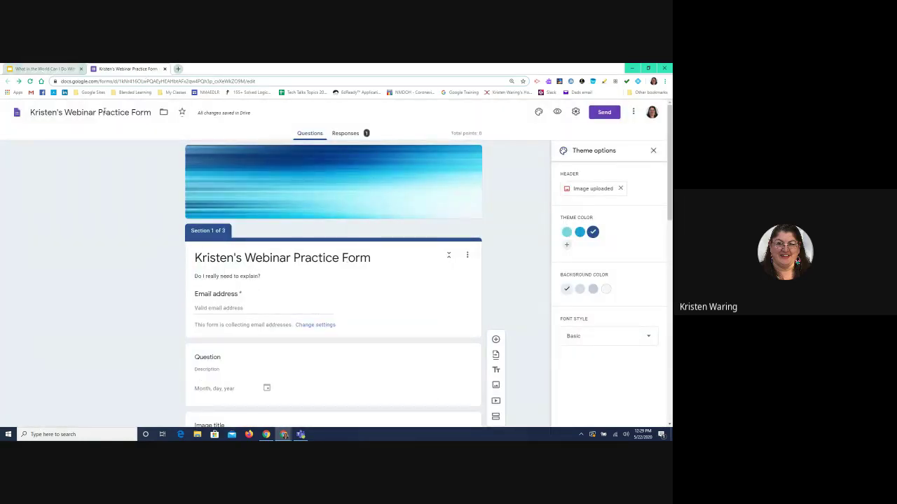
# Review the options for sending the form by email, link and embedded HTML, and return to the email option.
pyautogui.scroll(-1, 294, 215)
pyautogui.scroll(1, 294, 214)
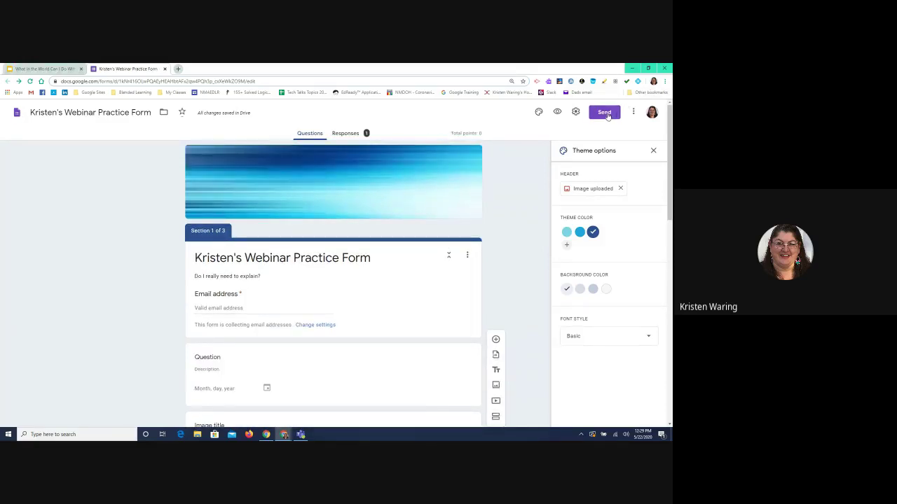
pyautogui.click(605, 114)
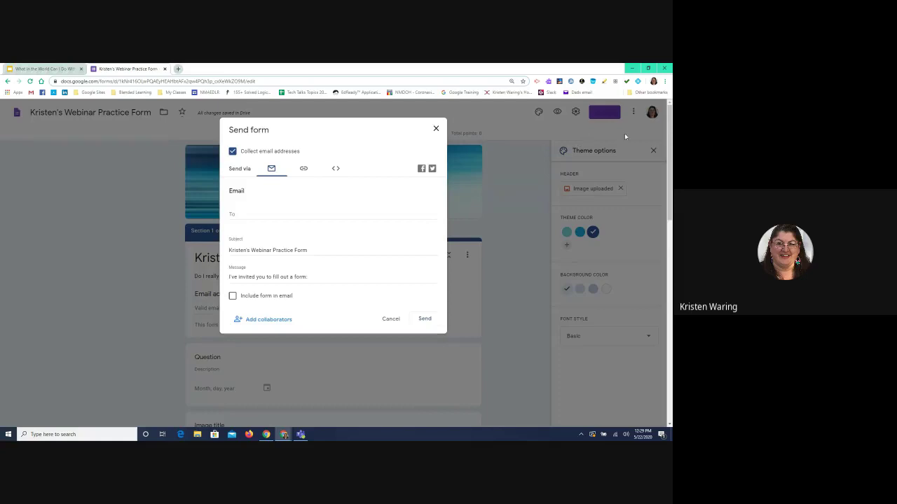
pyautogui.click(304, 174)
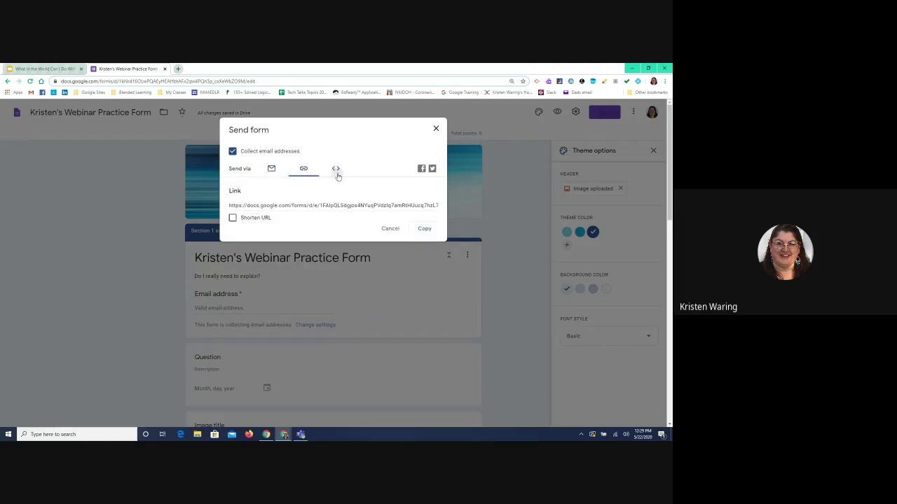
pyautogui.click(336, 173)
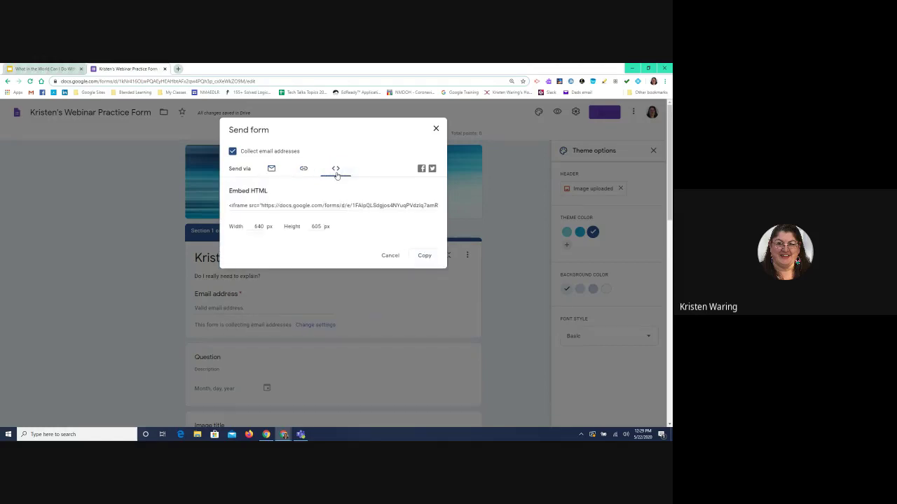
pyautogui.click(271, 170)
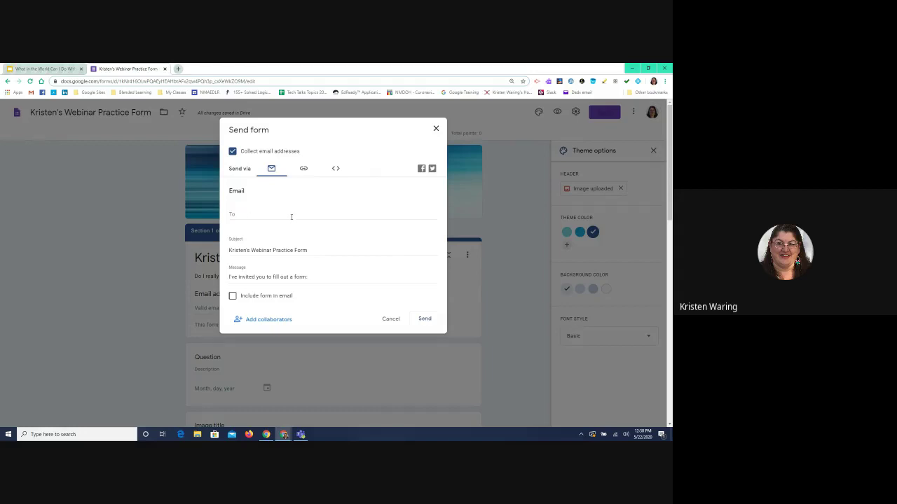
pyautogui.click(303, 169)
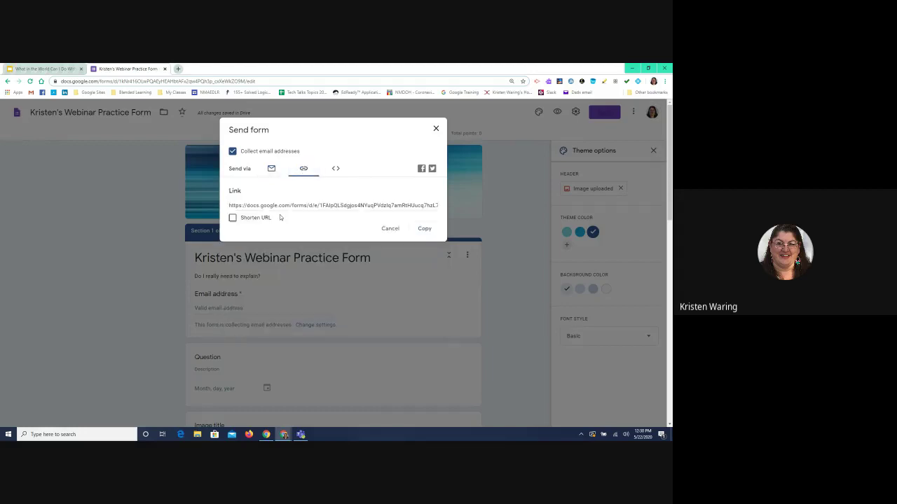
pyautogui.click(272, 168)
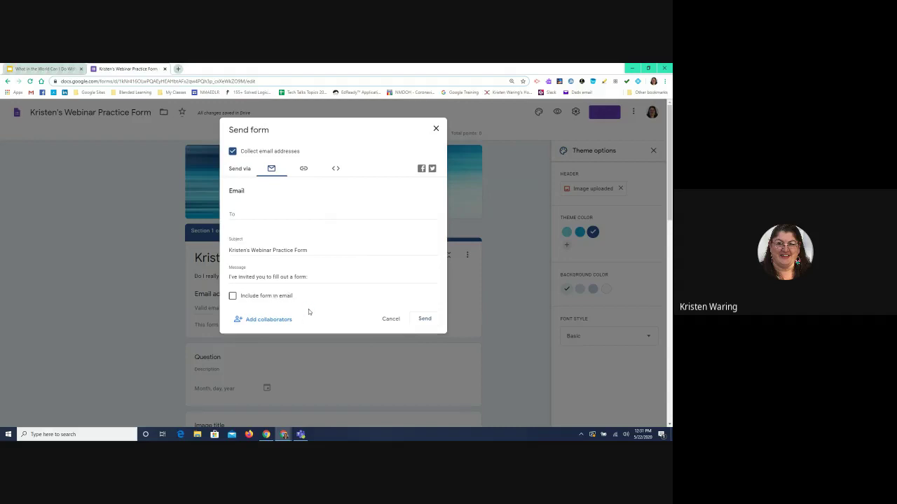
# Examine the form's collaborator list and the suggestions for adding people, and close the sharing window without adding anyone.
pyautogui.click(258, 321)
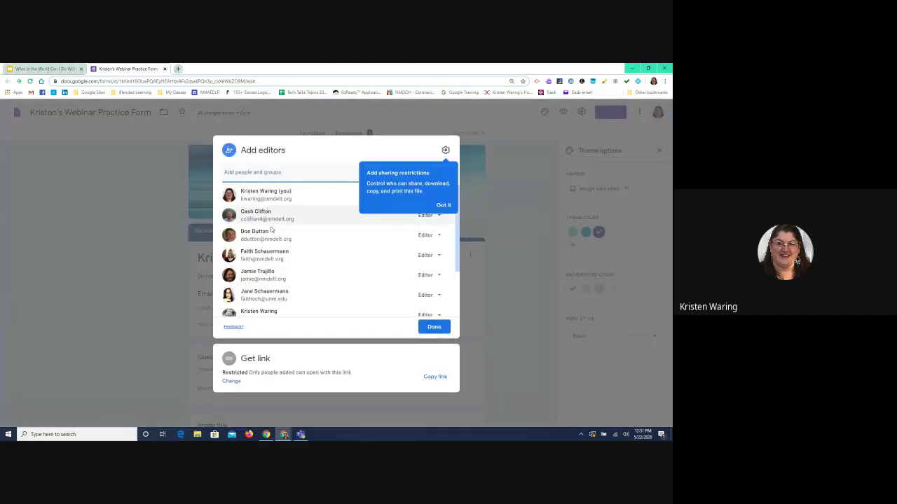
pyautogui.scroll(-2, 279, 311)
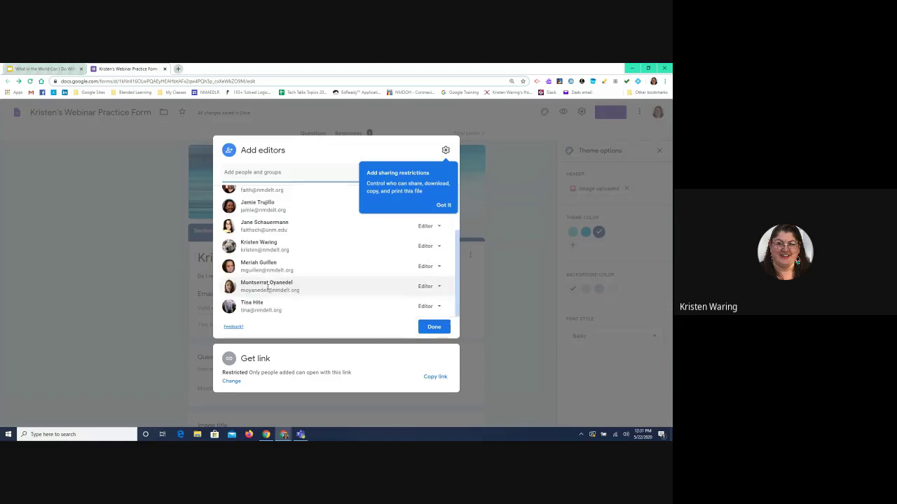
pyautogui.click(267, 172)
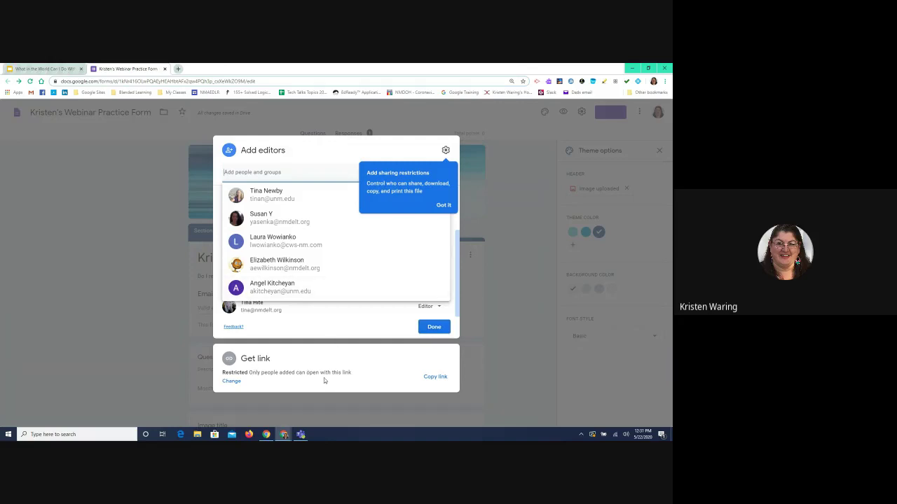
pyautogui.click(492, 262)
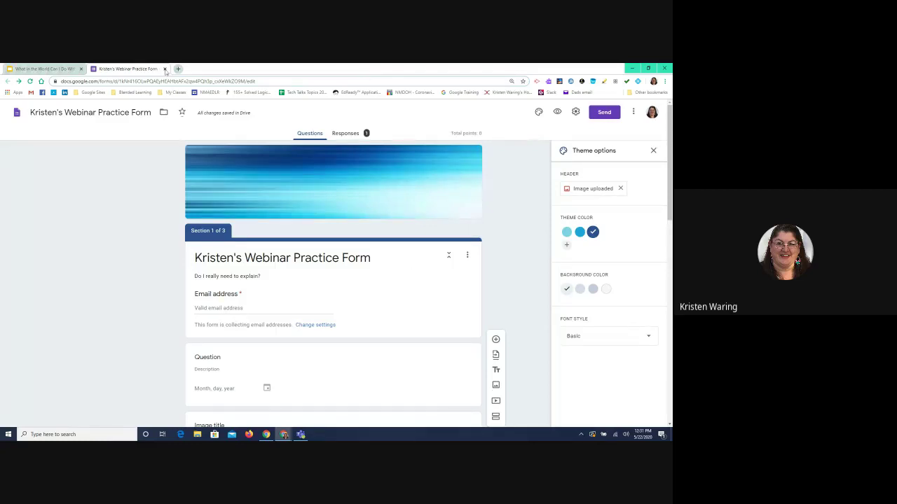
# Close the practice form and advance the presentation through the Procedural Stuff section to the Surveys slide.
pyautogui.click(165, 68)
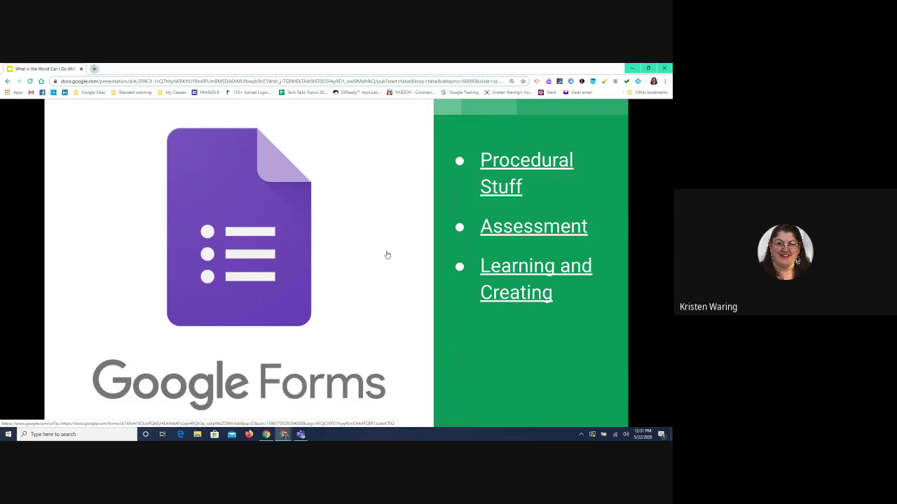
pyautogui.click(500, 167)
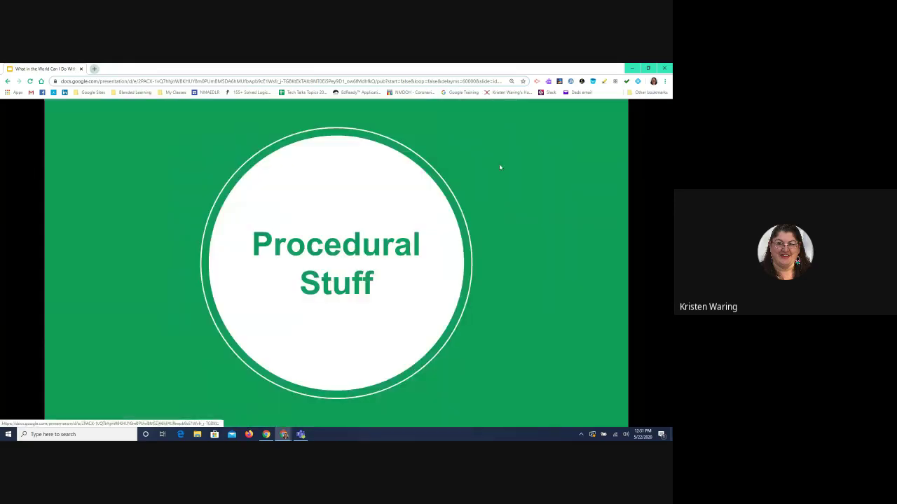
pyautogui.click(435, 301)
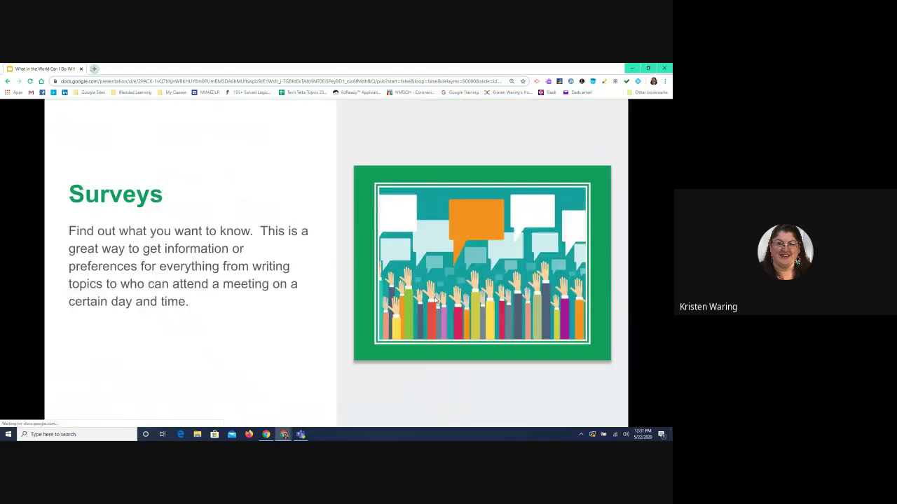
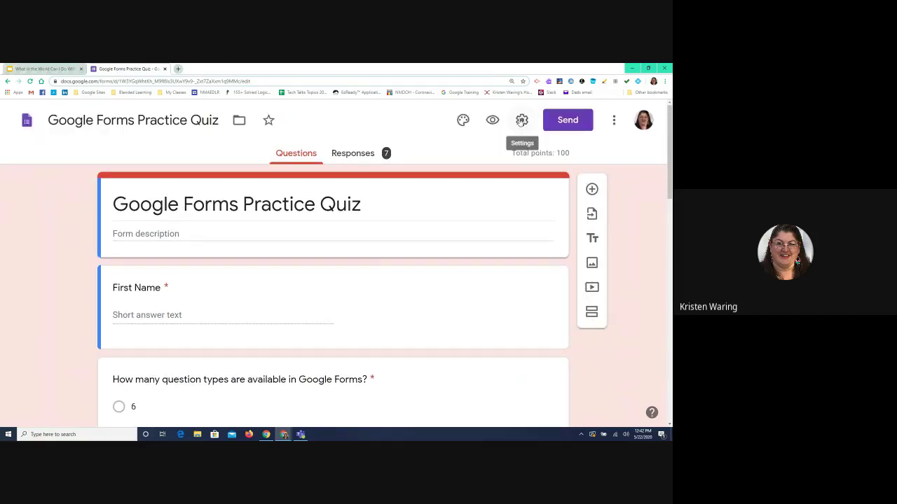
# Examine the quiz settings of the Google Forms Practice Quiz down to the respondent visibility options, and close them without saving.
pyautogui.click(522, 122)
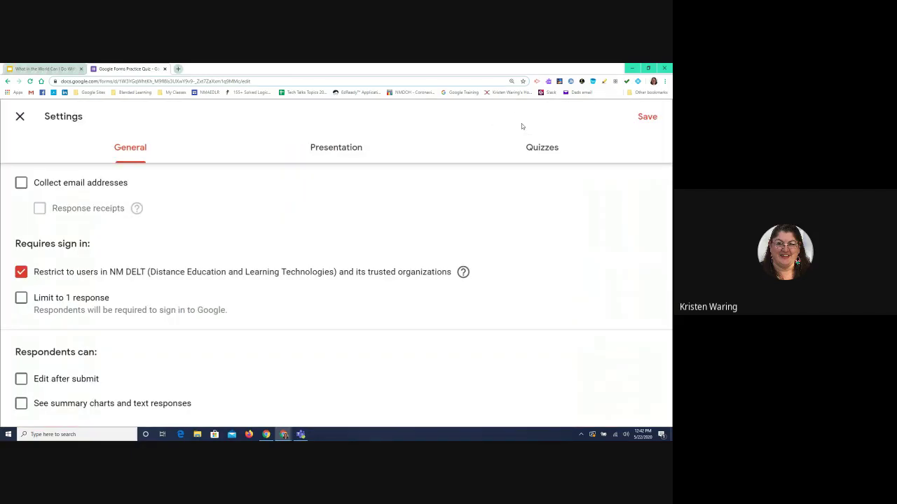
pyautogui.click(542, 147)
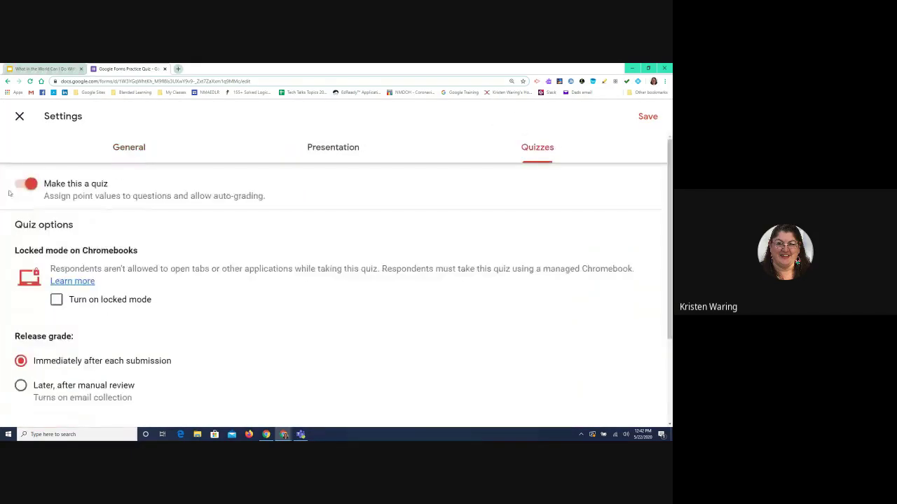
pyautogui.scroll(-2, 79, 239)
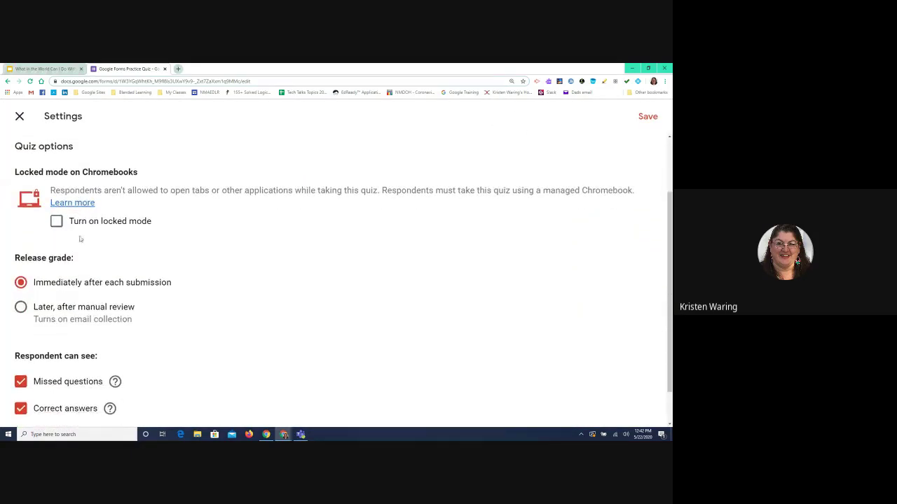
pyautogui.scroll(-1, 79, 239)
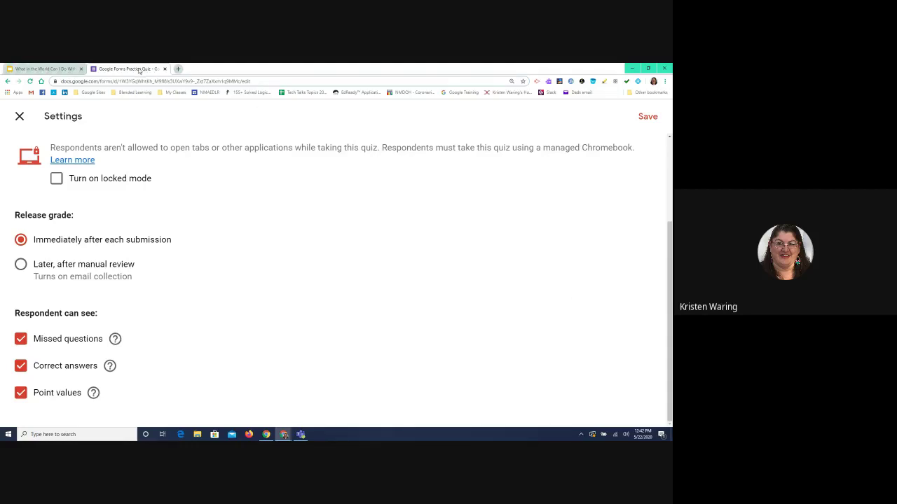
pyautogui.click(19, 117)
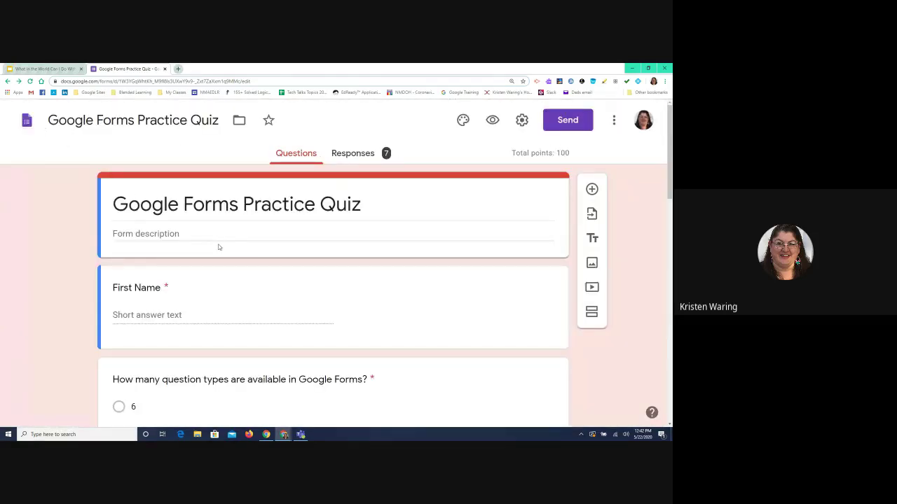
# Glance over the first quiz questions and open the response summary to examine its score insights and points distribution.
pyautogui.scroll(-3, 276, 280)
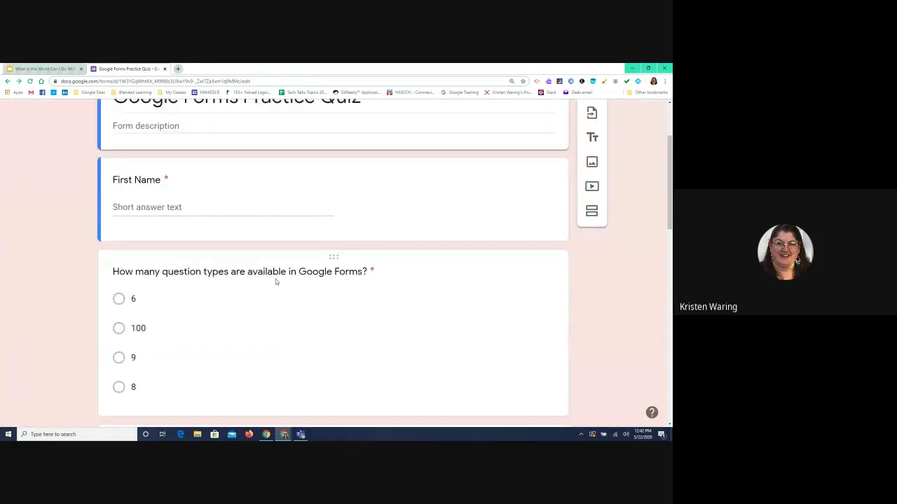
pyautogui.scroll(3, 276, 281)
pyautogui.click(346, 156)
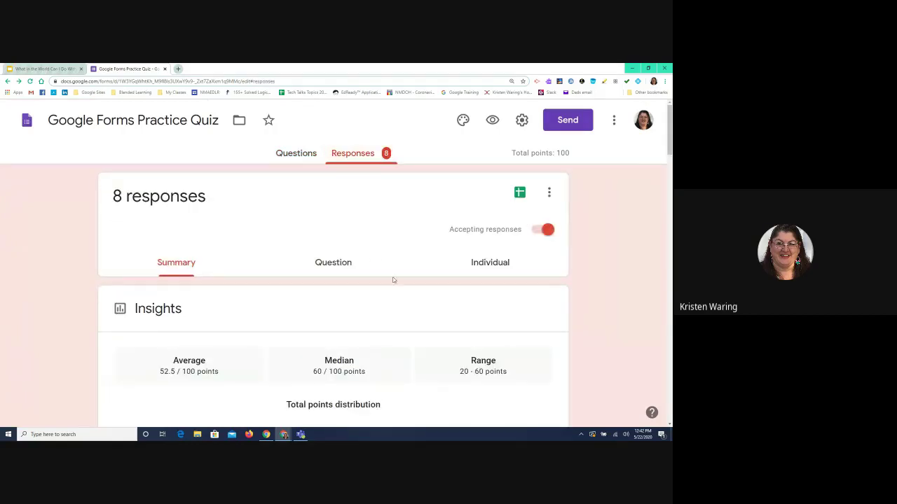
pyautogui.scroll(-3, 520, 332)
pyautogui.scroll(-3, 521, 332)
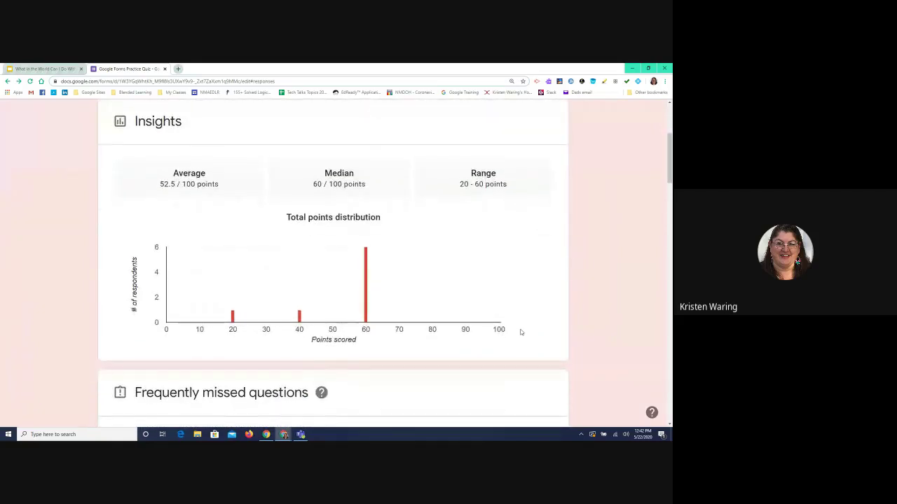
pyautogui.scroll(1, 520, 332)
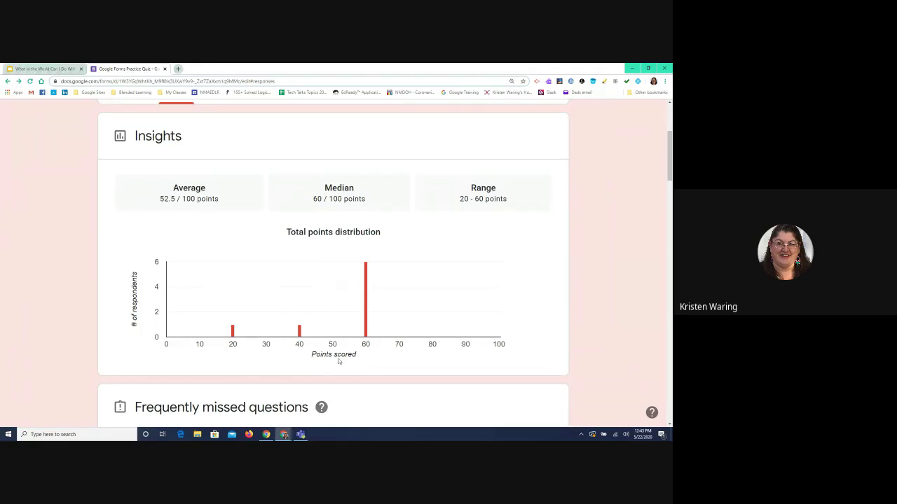
# Check the respondent counts for the 60, 40 and 20 point bars in the total points distribution chart.
pyautogui.moveTo(367, 334)
pyautogui.moveTo(366, 302)
pyautogui.scroll(-1, 323, 268)
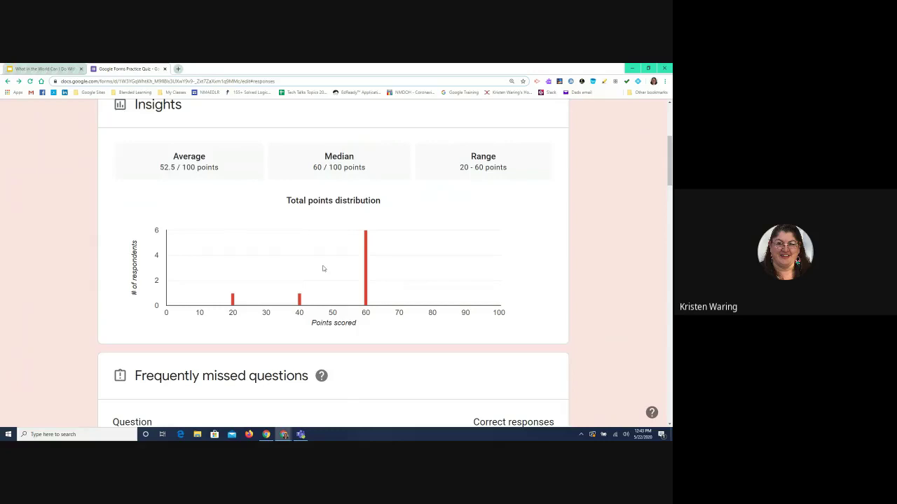
pyautogui.scroll(1, 323, 268)
pyautogui.moveTo(299, 322)
pyautogui.moveTo(232, 323)
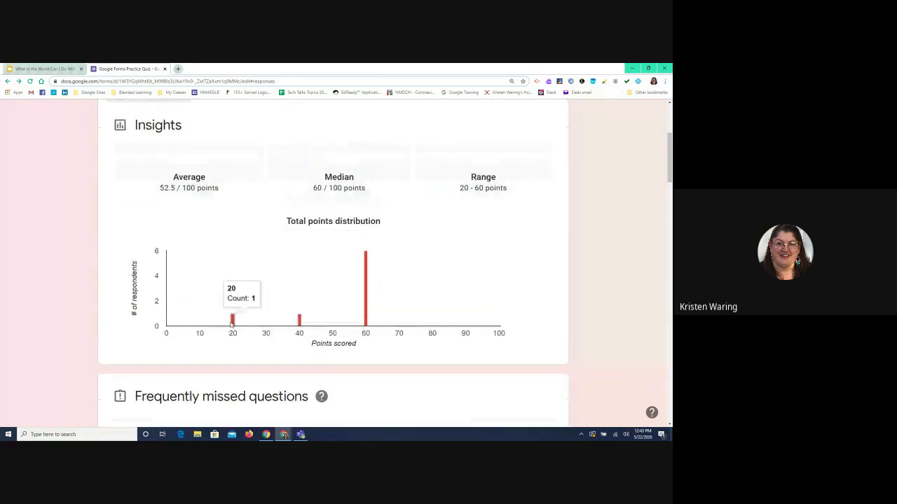
pyautogui.scroll(3, 283, 323)
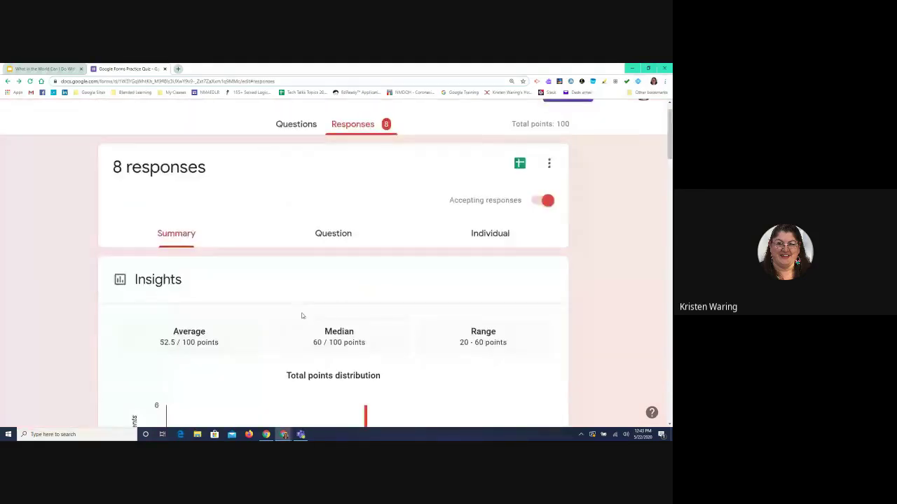
# Check the 20 and 40 point bars, and read the frequently missed questions and First Name entries in the response summary.
pyautogui.scroll(-2, 302, 316)
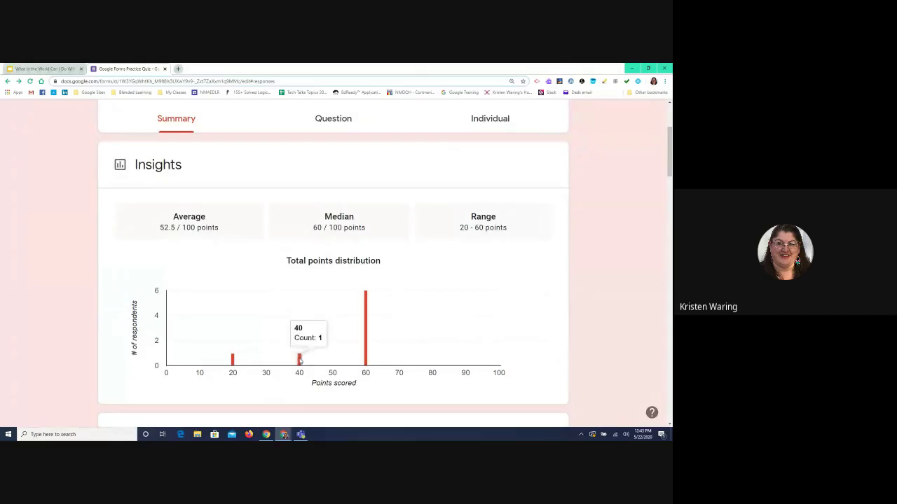
pyautogui.moveTo(233, 364)
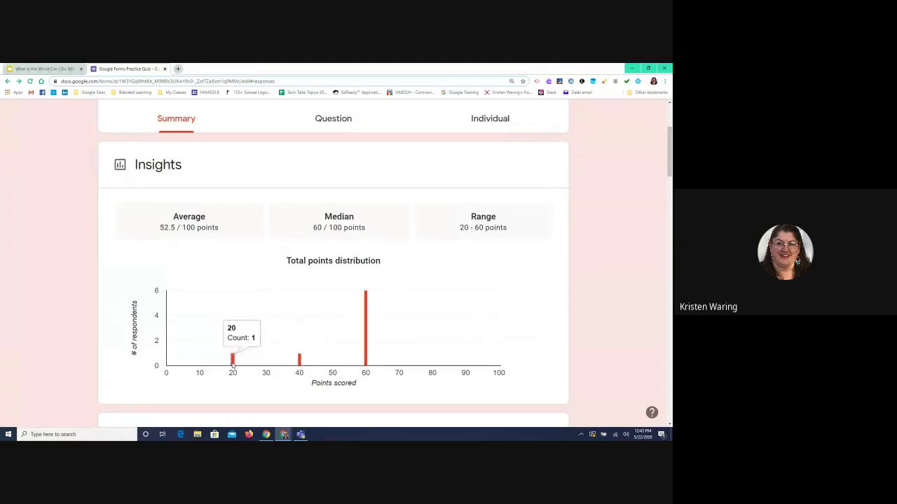
pyautogui.scroll(-2, 232, 268)
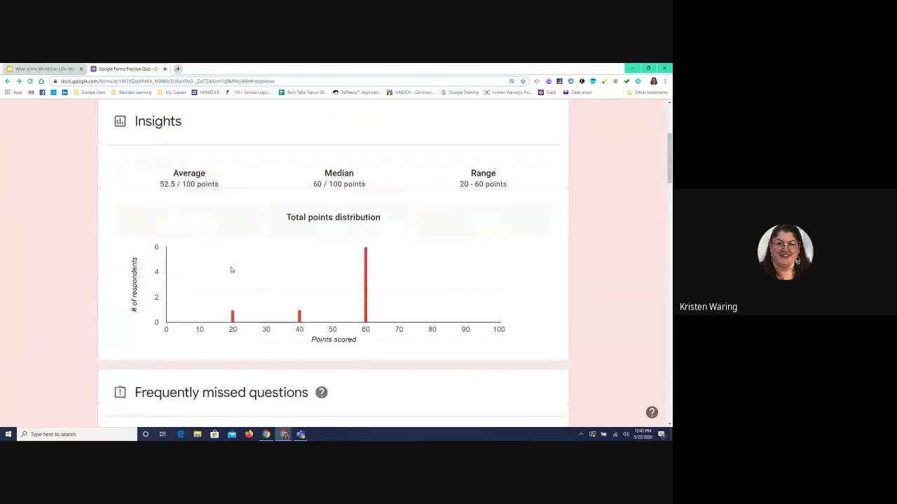
pyautogui.scroll(-3, 232, 268)
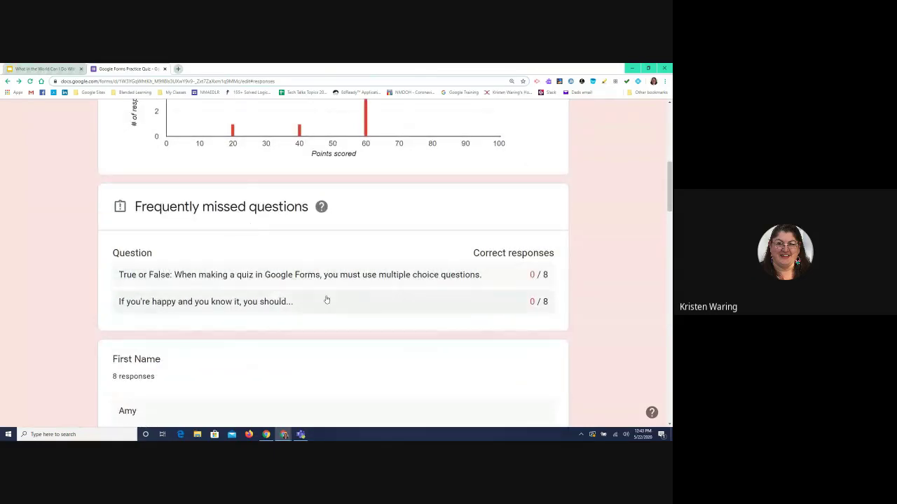
pyautogui.scroll(-1, 327, 300)
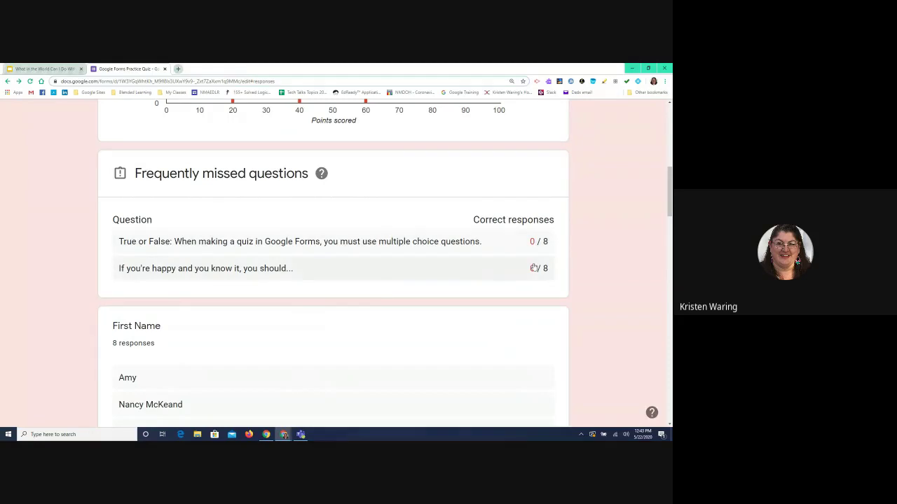
pyautogui.scroll(-3, 322, 301)
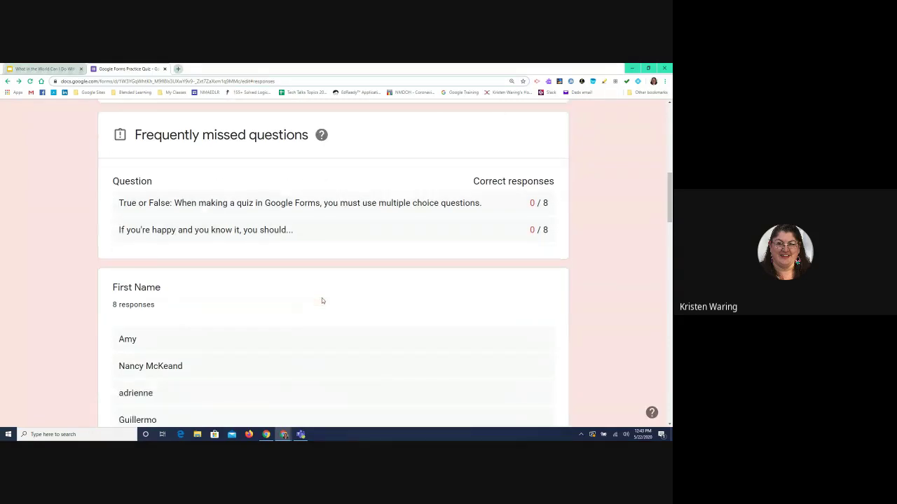
pyautogui.scroll(-2, 321, 300)
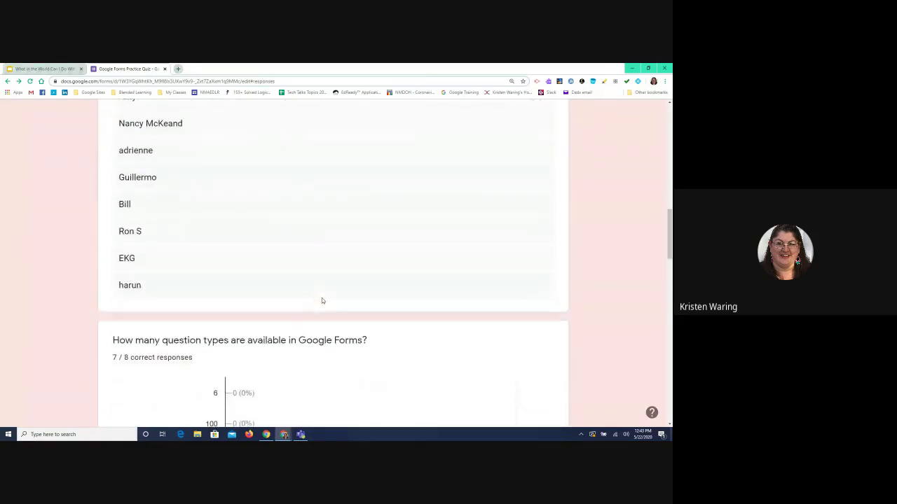
# Check the response counts for answers 9 and 8 in the chart on how many question types are available.
pyautogui.scroll(-2, 321, 300)
pyautogui.scroll(-2, 322, 301)
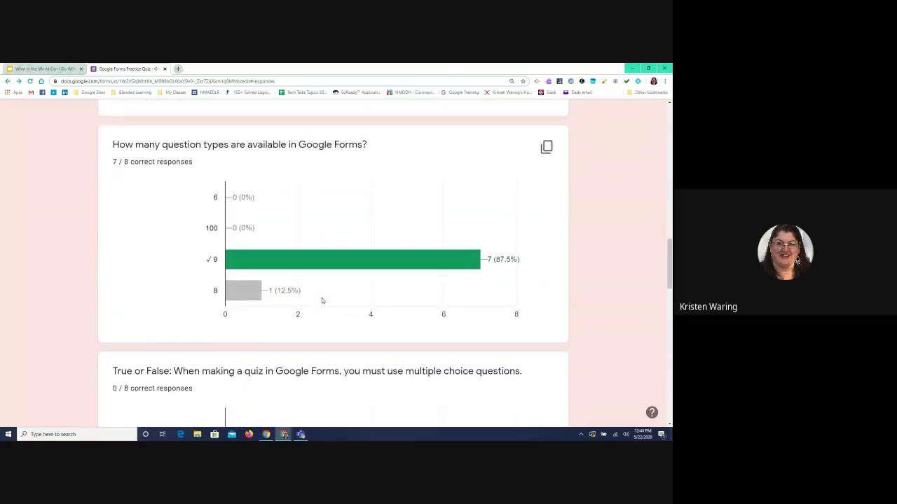
pyautogui.moveTo(238, 260)
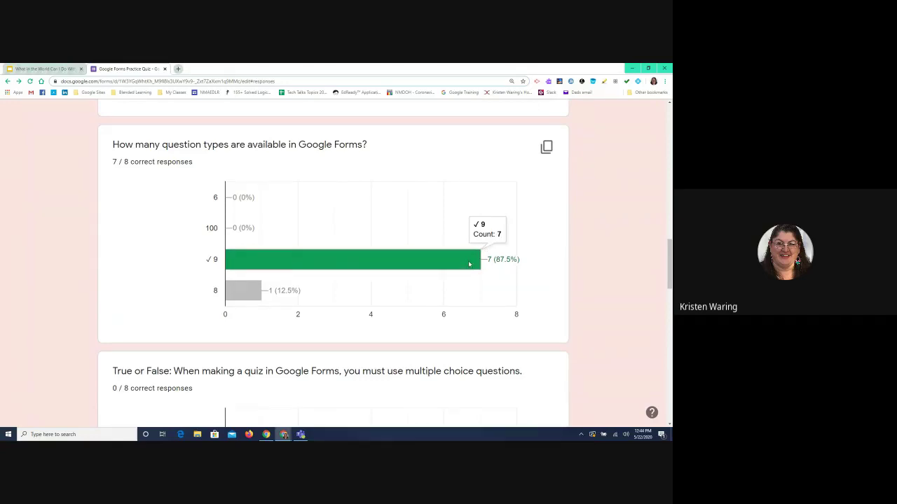
pyautogui.moveTo(255, 295)
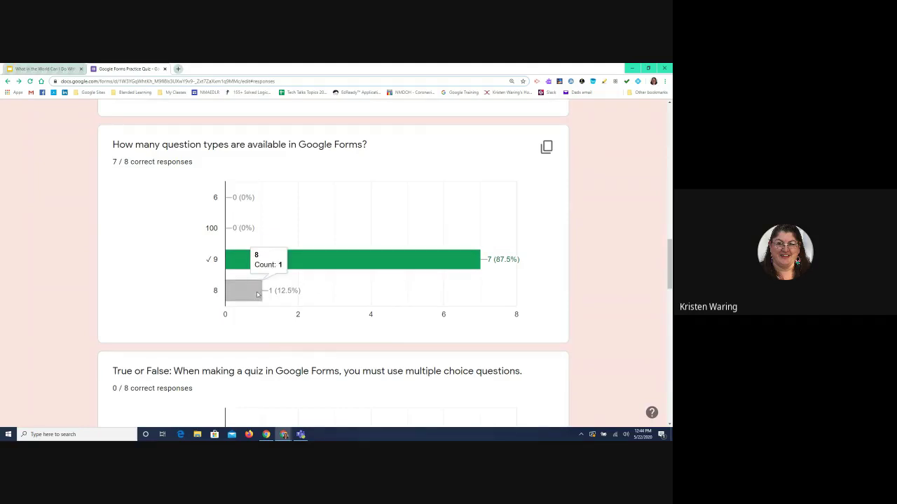
pyautogui.moveTo(454, 258)
# Examine the True or False chart about multiple choice questions and check the count for the False answer.
pyautogui.scroll(-1, 453, 259)
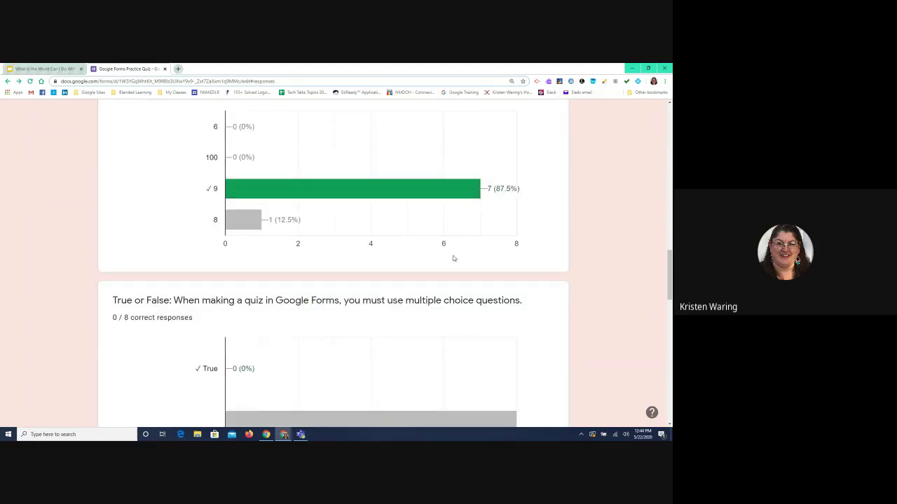
pyautogui.scroll(-2, 412, 301)
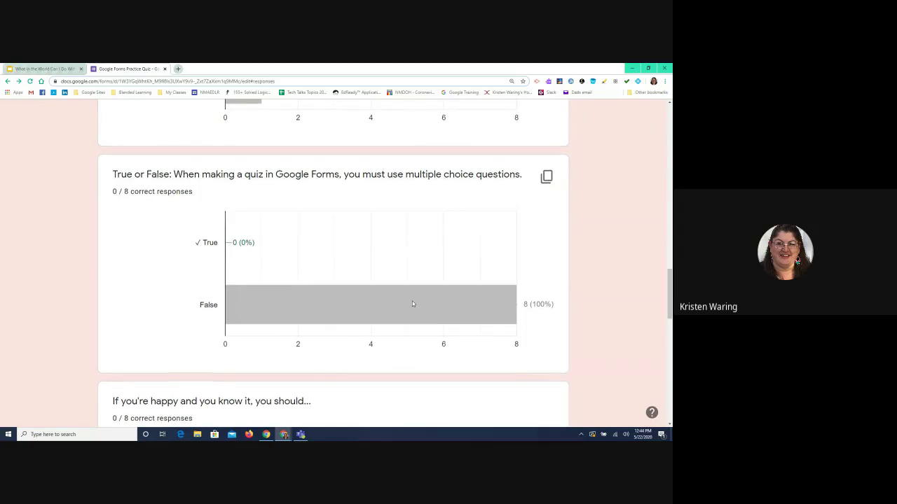
pyautogui.moveTo(413, 304)
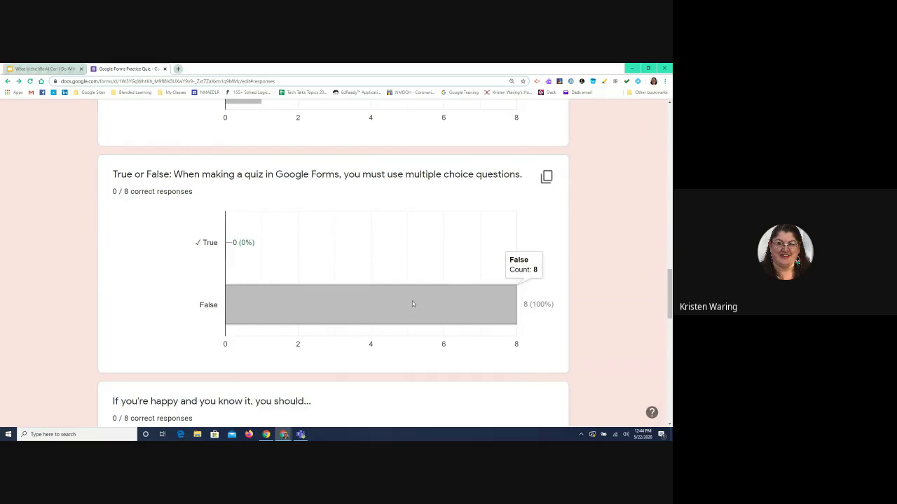
pyautogui.moveTo(352, 305)
# Examine the answer counts in the "If you're happy and you know it" chart and glance at the G-Suite tools chart.
pyautogui.scroll(-3, 322, 333)
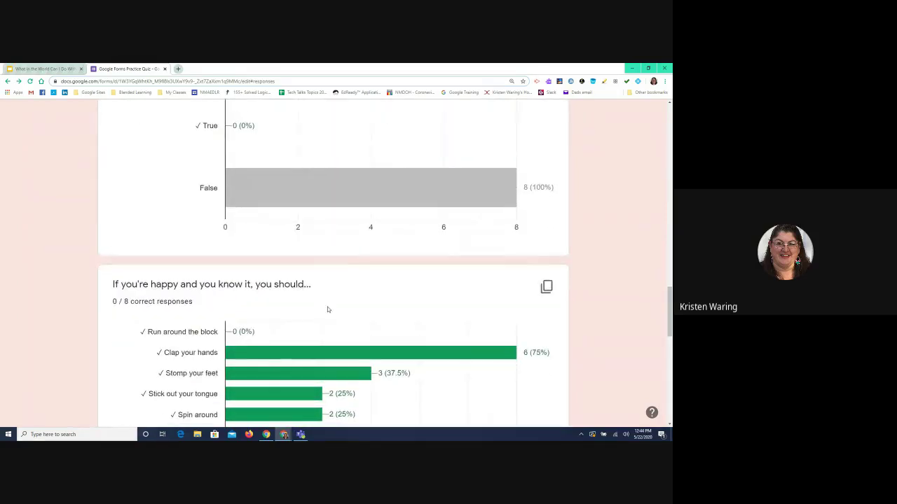
pyautogui.scroll(-2, 327, 309)
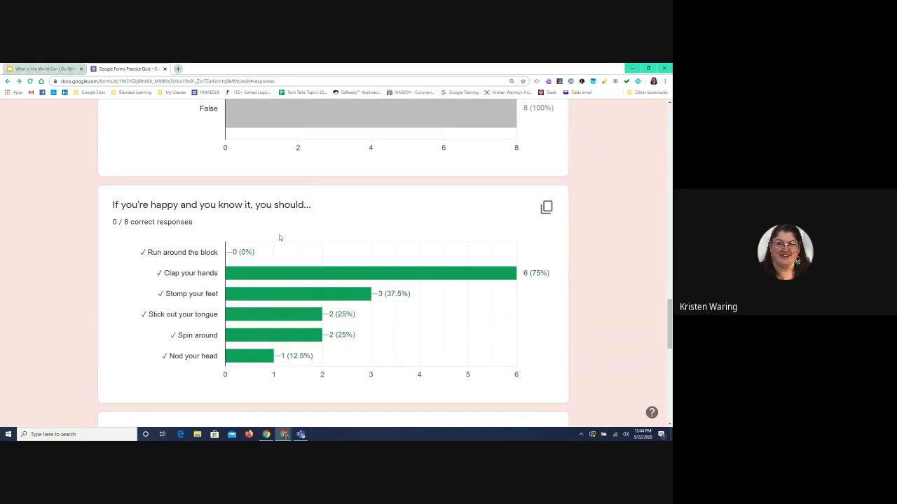
pyautogui.scroll(-1, 278, 238)
pyautogui.moveTo(277, 236)
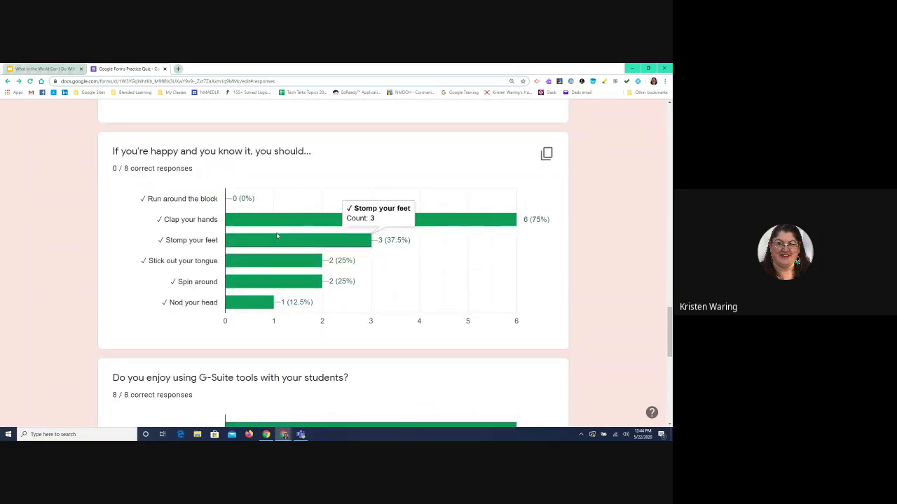
pyautogui.moveTo(238, 282)
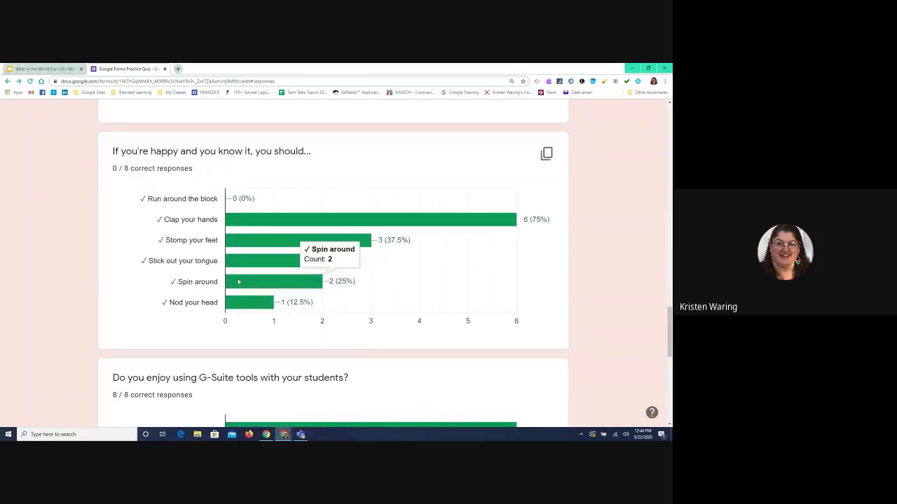
pyautogui.moveTo(234, 219)
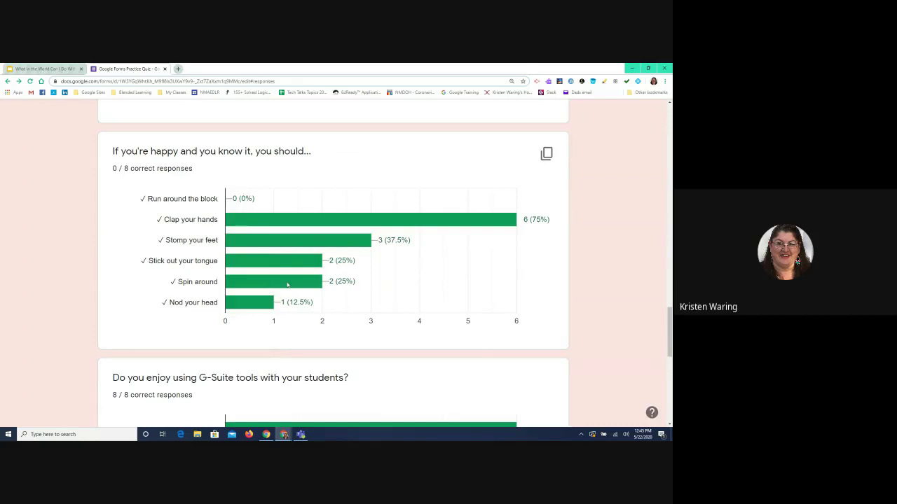
pyautogui.scroll(-1, 276, 286)
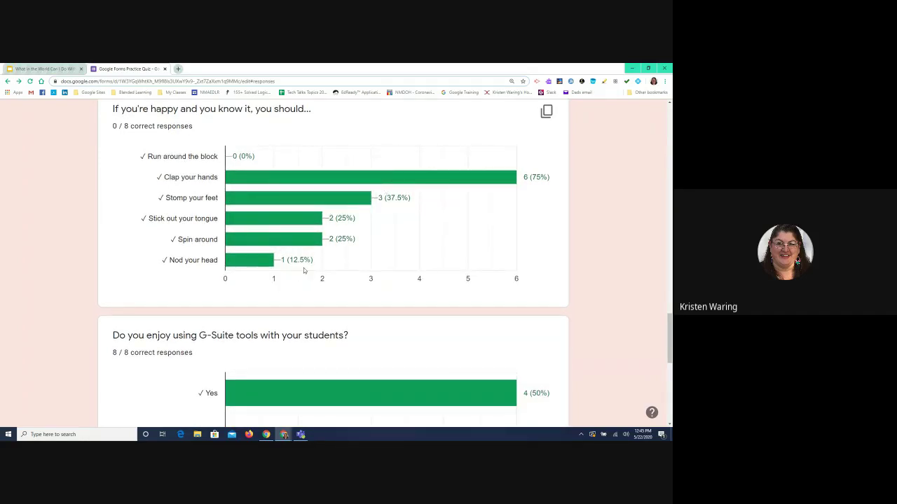
pyautogui.scroll(-3, 314, 241)
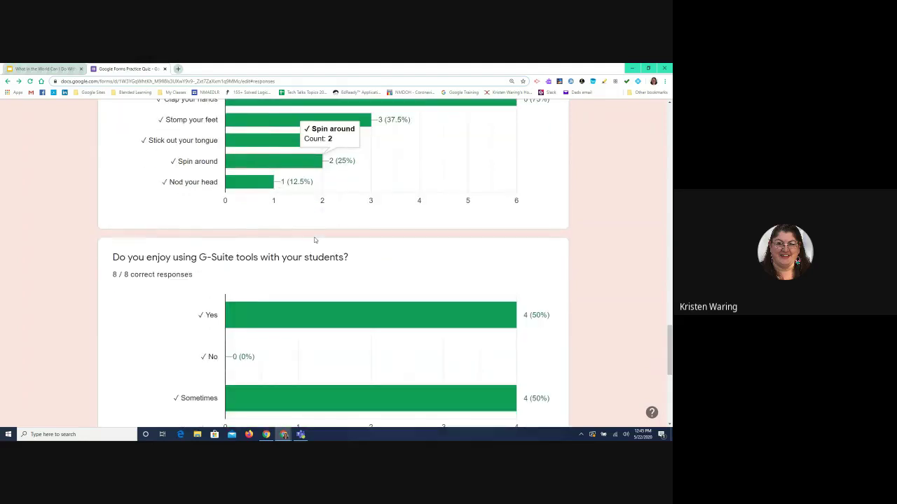
pyautogui.scroll(2, 329, 125)
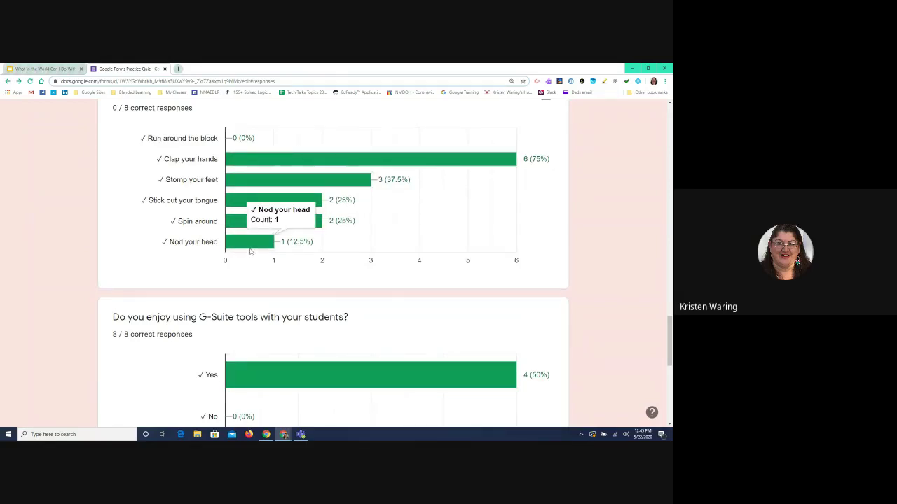
# Open the individual responses and review the first respondent's graded answers down to the video feedback.
pyautogui.scroll(20, 249, 251)
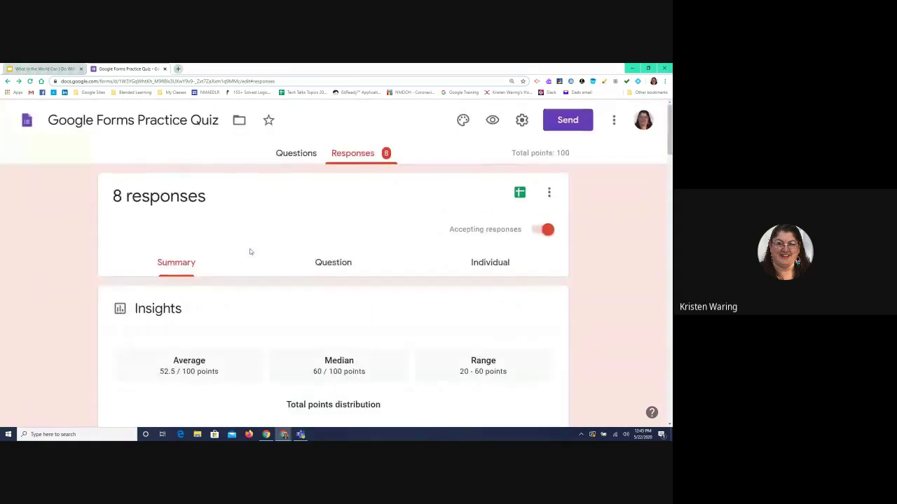
pyautogui.click(500, 262)
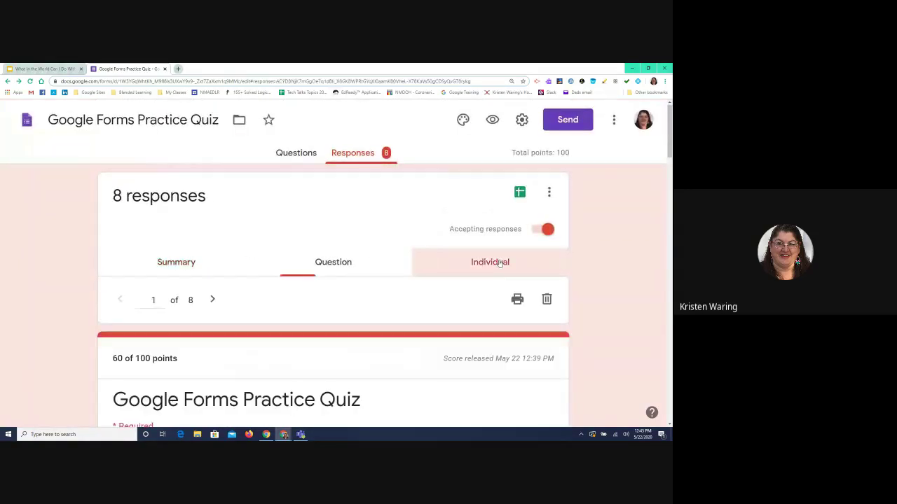
pyautogui.scroll(-5, 247, 312)
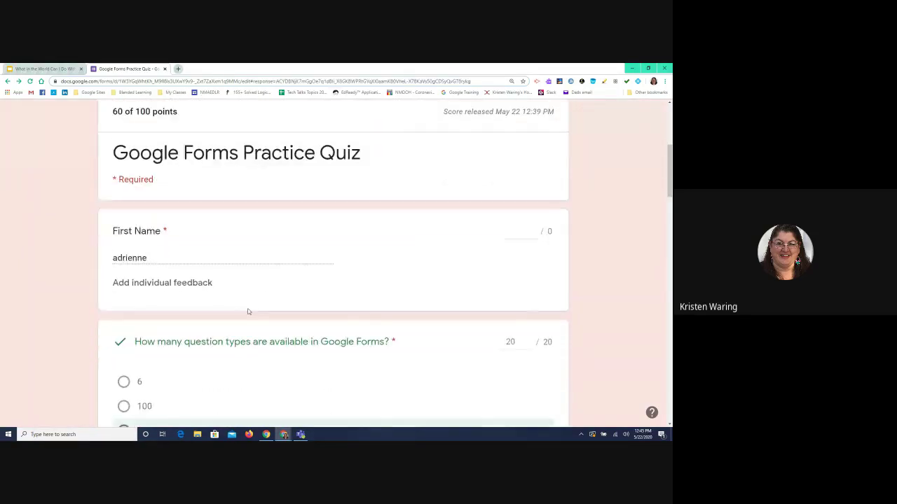
pyautogui.scroll(1, 246, 310)
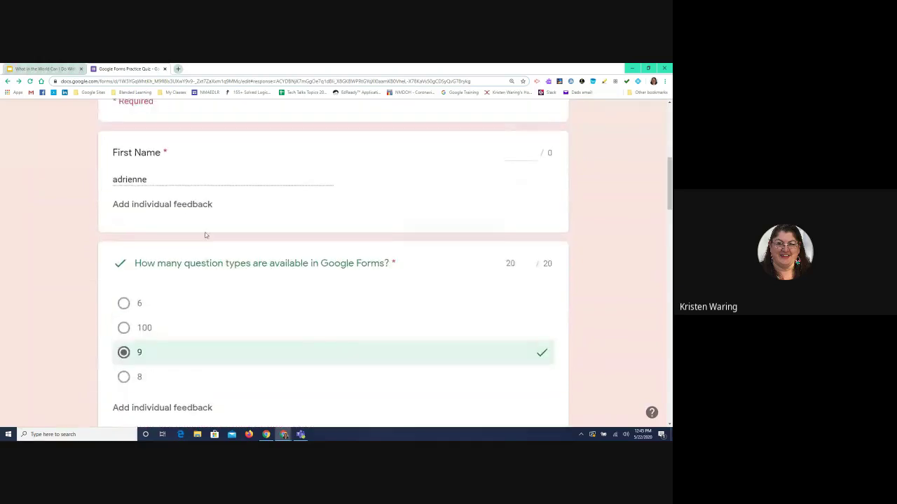
pyautogui.scroll(-8, 225, 340)
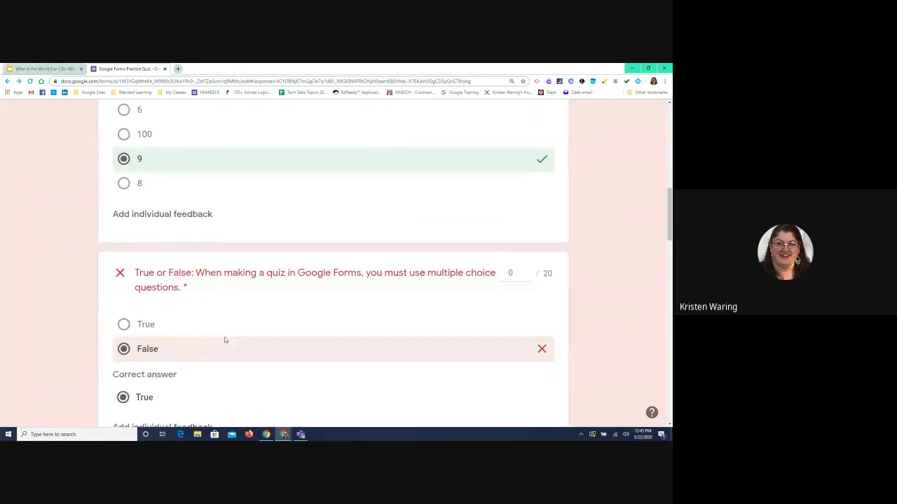
pyautogui.scroll(-10, 225, 340)
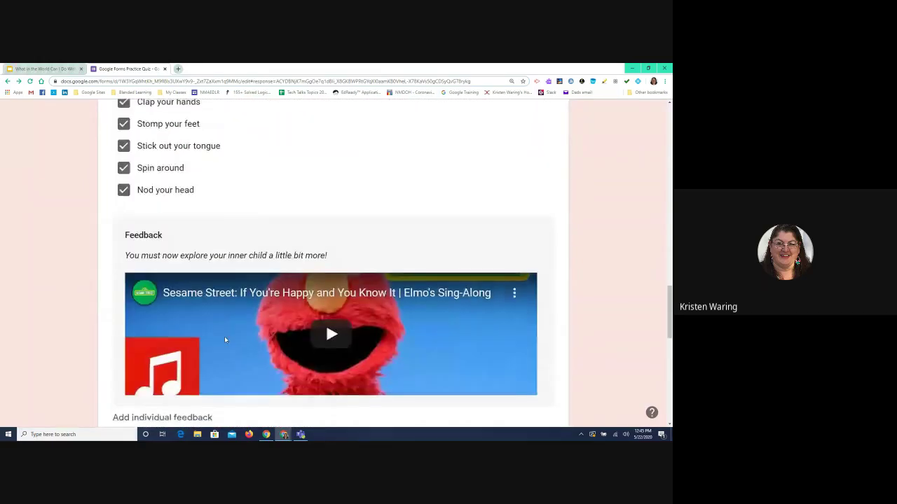
pyautogui.scroll(20, 225, 340)
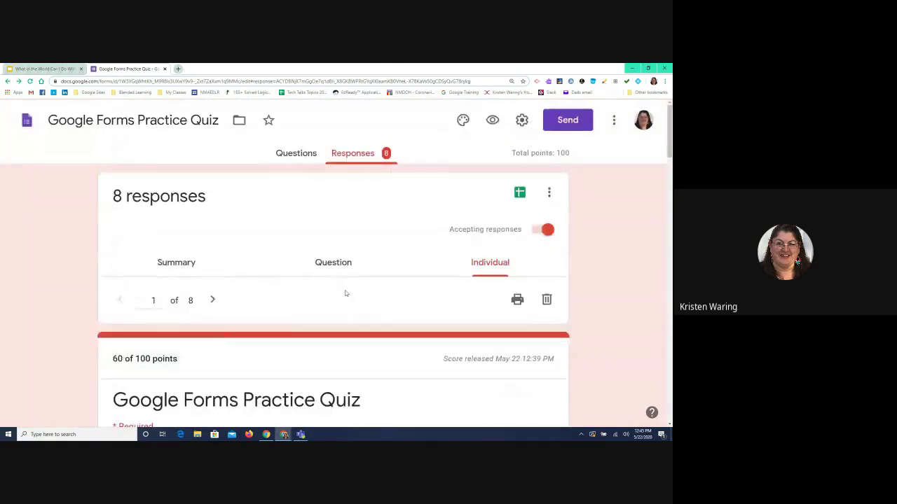
# Browse the existing spreadsheets available as a destination for the quiz responses, and cancel the selection.
pyautogui.click(519, 193)
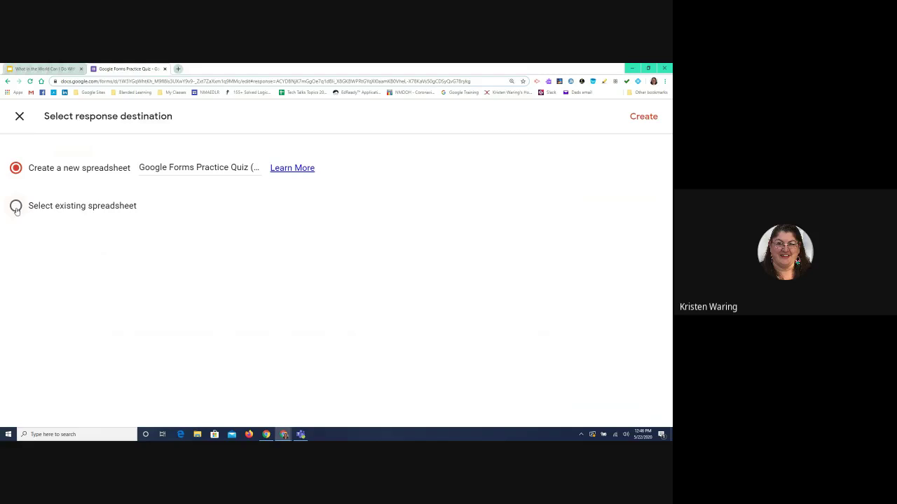
pyautogui.click(16, 207)
pyautogui.click(645, 117)
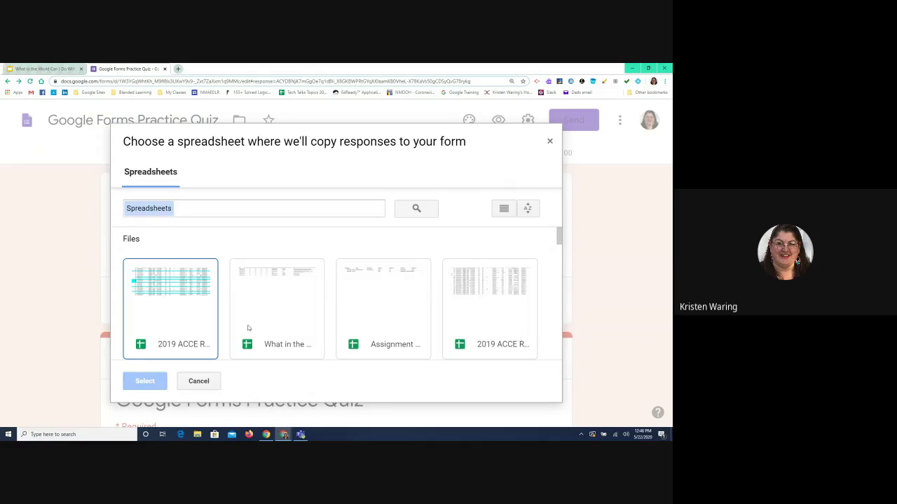
pyautogui.scroll(-2, 246, 320)
pyautogui.scroll(-5, 246, 320)
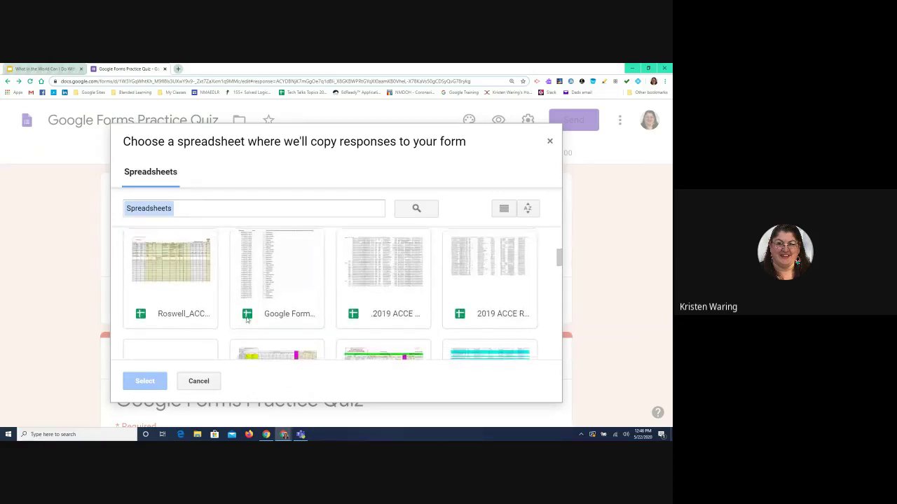
pyautogui.scroll(7, 247, 321)
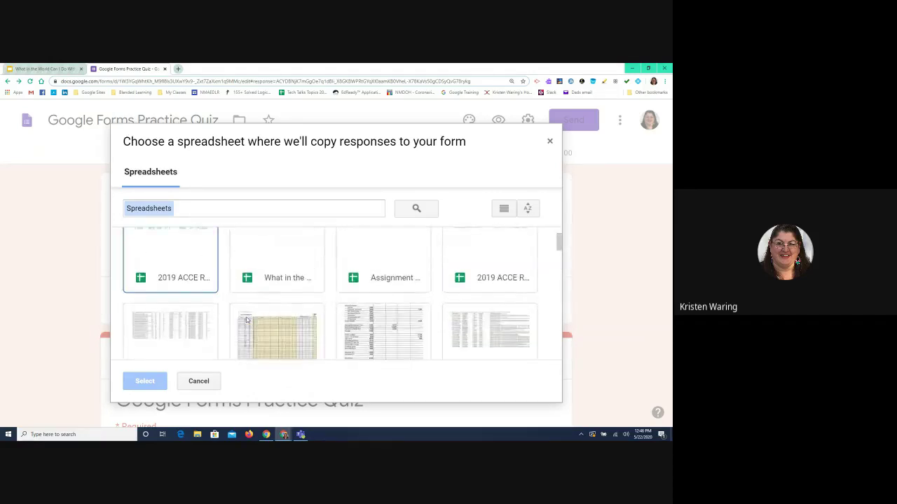
pyautogui.click(200, 383)
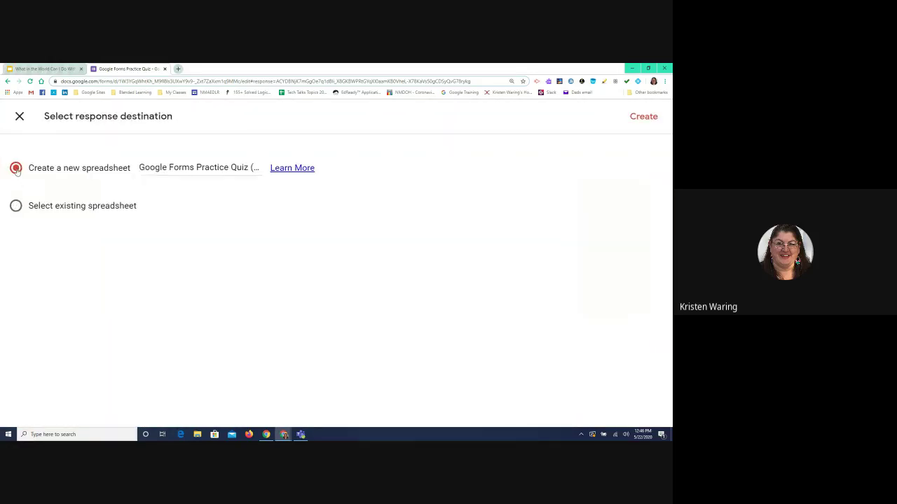
# Create a new spreadsheet linked to the quiz responses and return to the presentation's Auto Graded Quizzes slide.
pyautogui.click(637, 117)
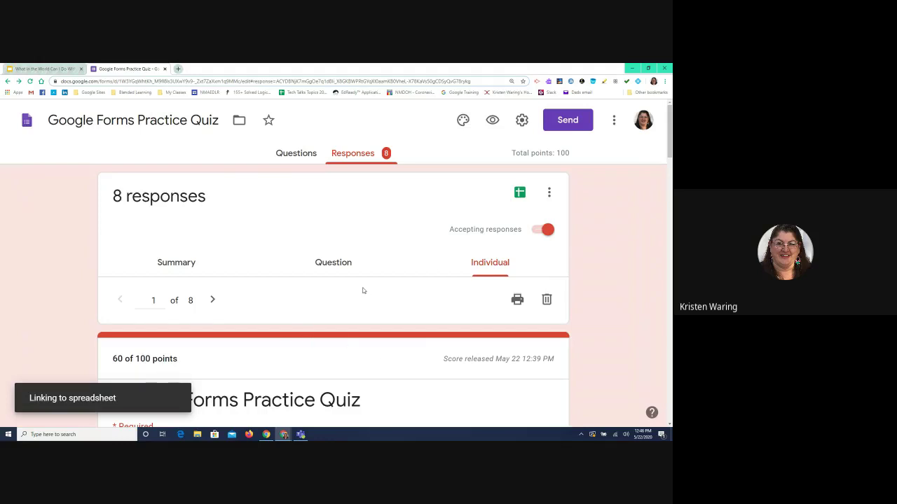
pyautogui.click(31, 70)
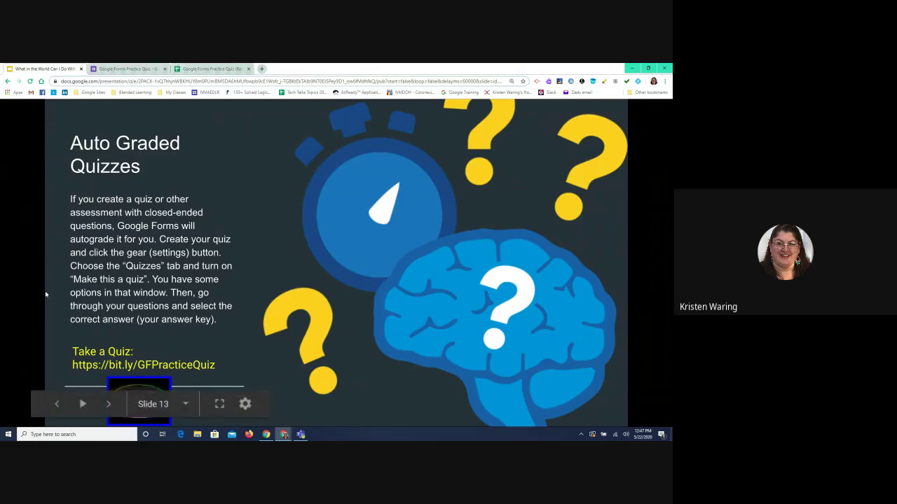
# Advance to the Flipped or DL Classroom Assessment slide and open its linked example form.
pyautogui.click(45, 291)
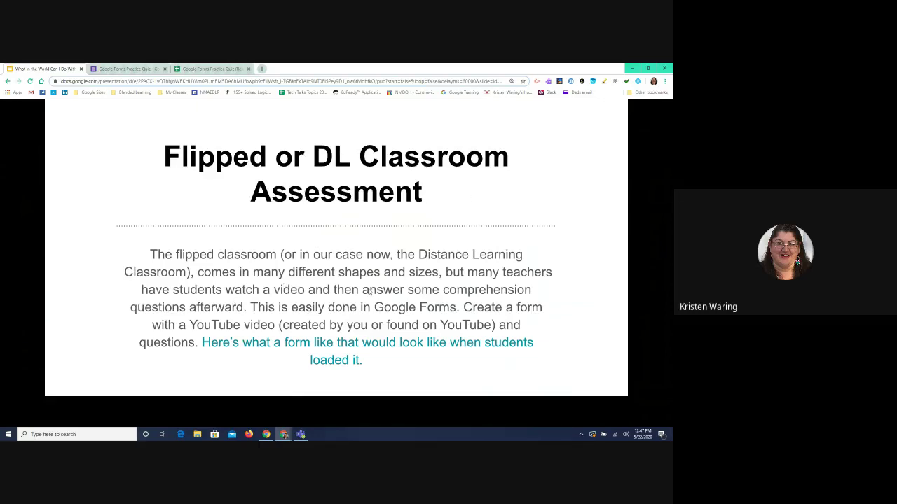
pyautogui.moveTo(283, 313)
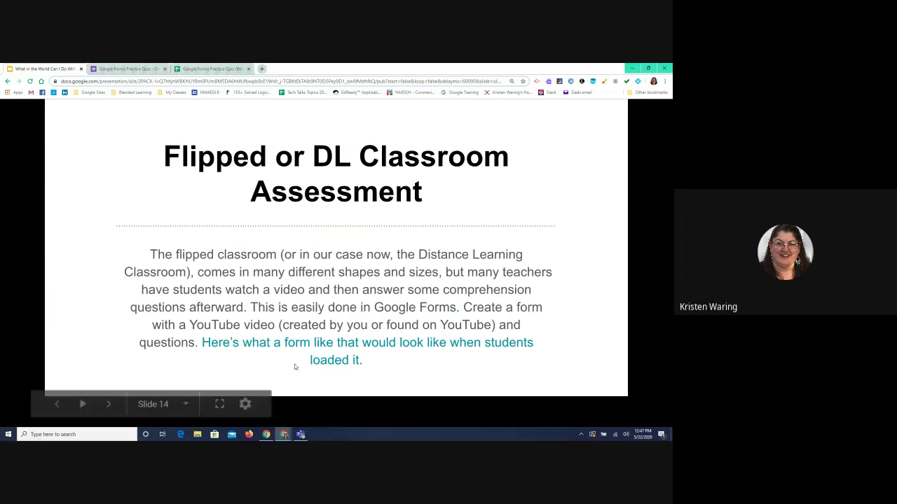
pyautogui.click(316, 344)
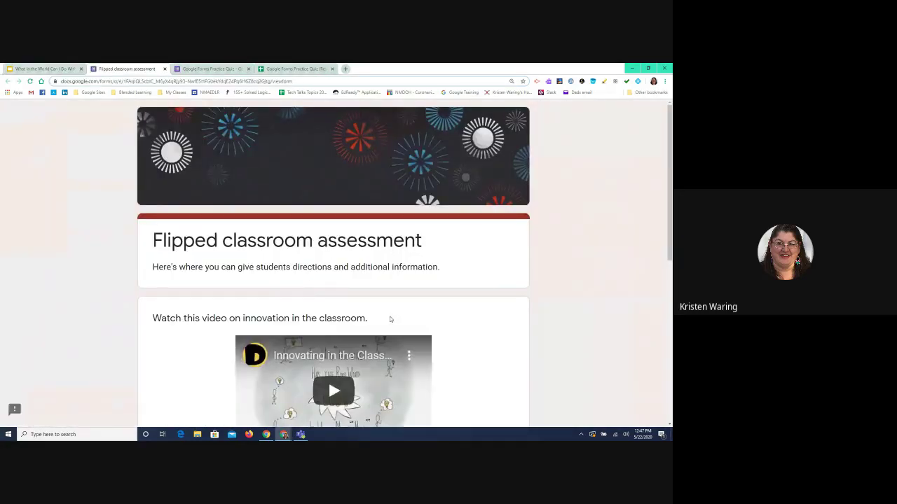
# Examine the flipped classroom assessment form from its innovation video down to the two comprehension questions and Submit, and close it.
pyautogui.scroll(-3, 529, 303)
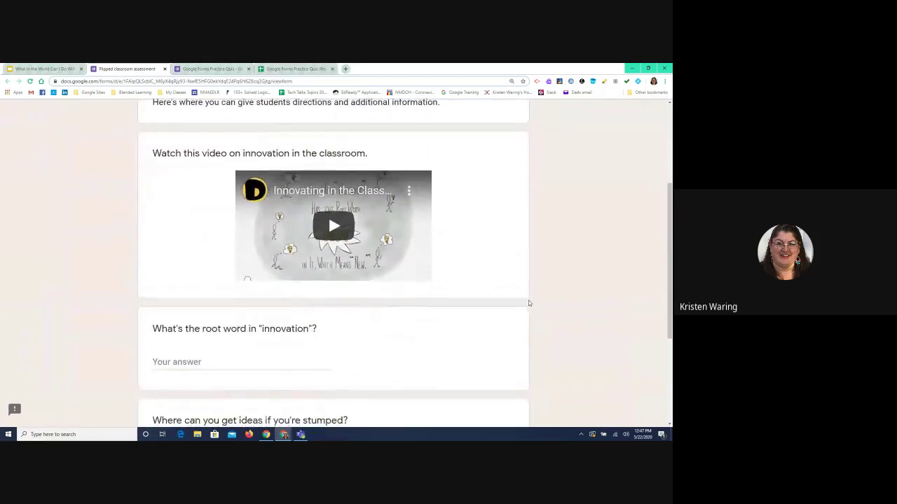
pyautogui.scroll(-1, 528, 303)
pyautogui.scroll(3, 529, 304)
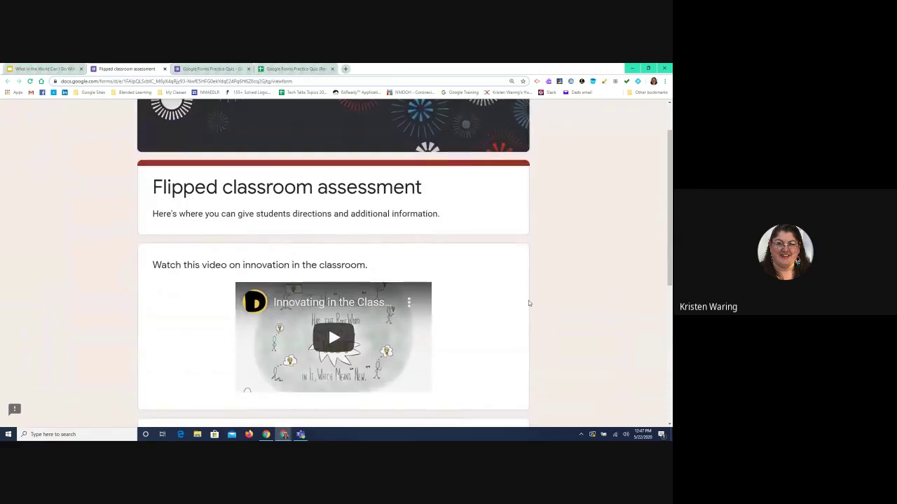
pyautogui.scroll(-1, 529, 303)
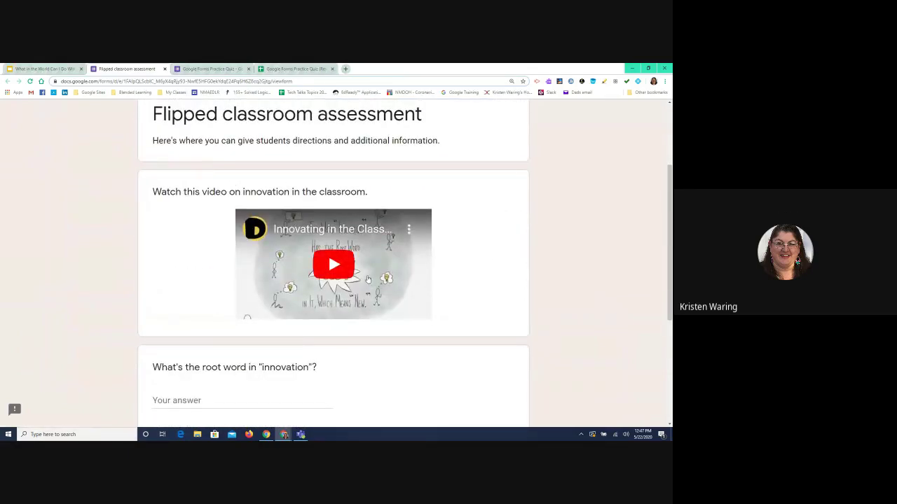
pyautogui.scroll(-2, 368, 280)
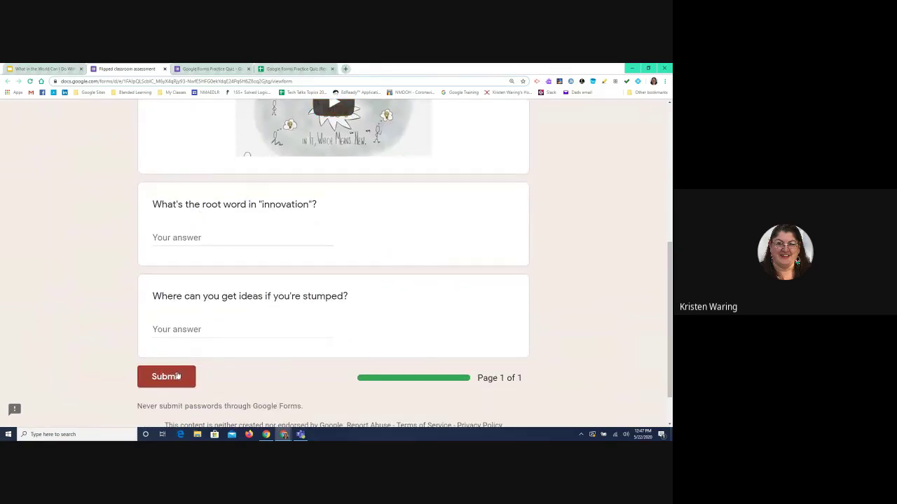
pyautogui.scroll(1, 385, 214)
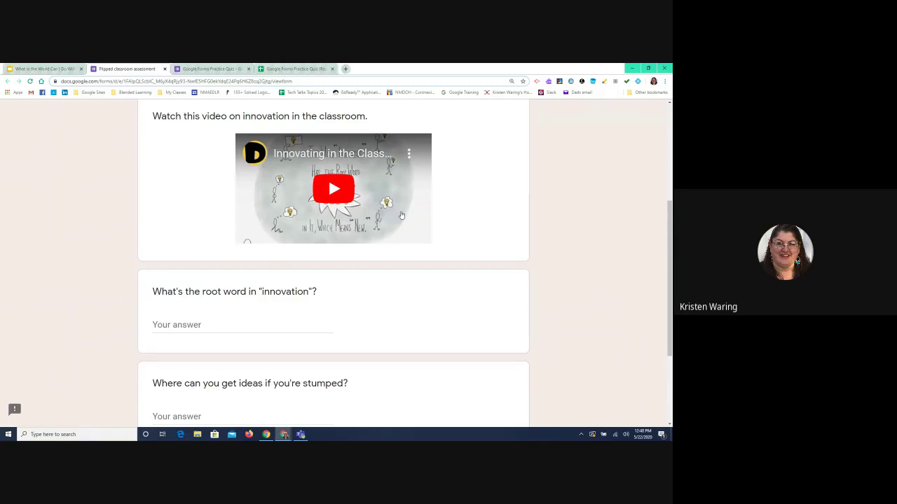
pyautogui.scroll(5, 401, 215)
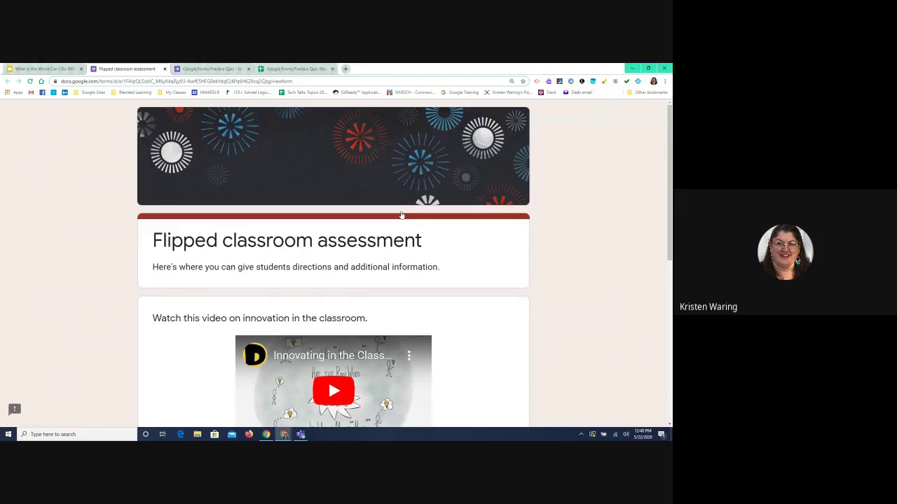
pyautogui.click(165, 69)
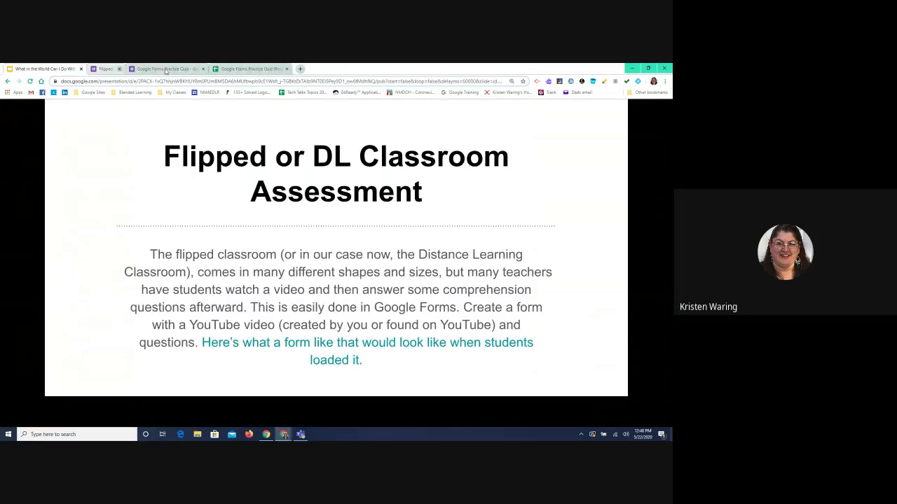
# Look over the Google Forms Practice Quiz responses spreadsheet, and close both it and the quiz to return to the presentation.
pyautogui.click(211, 69)
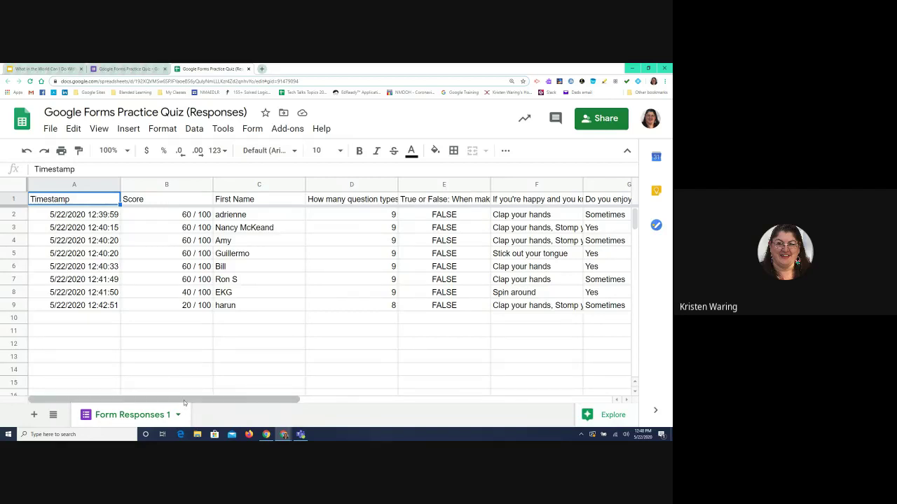
pyautogui.moveTo(183, 400); pyautogui.dragTo(168, 412)
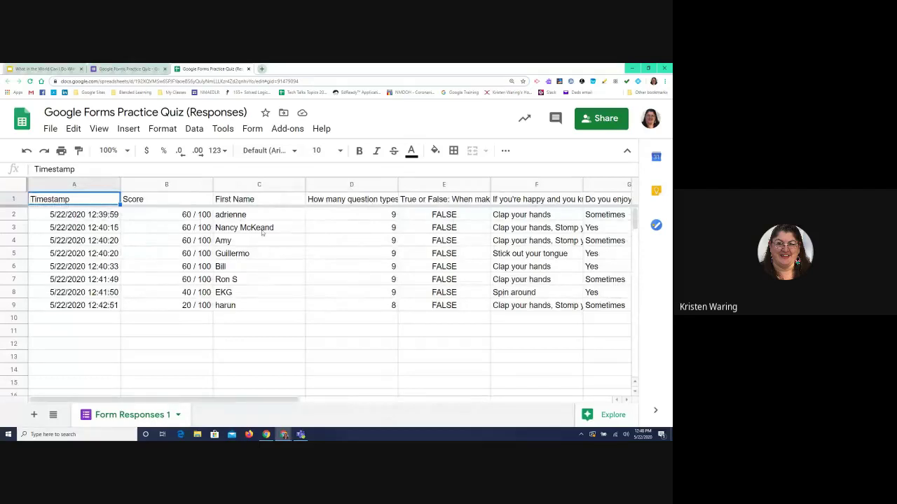
pyautogui.click(247, 70)
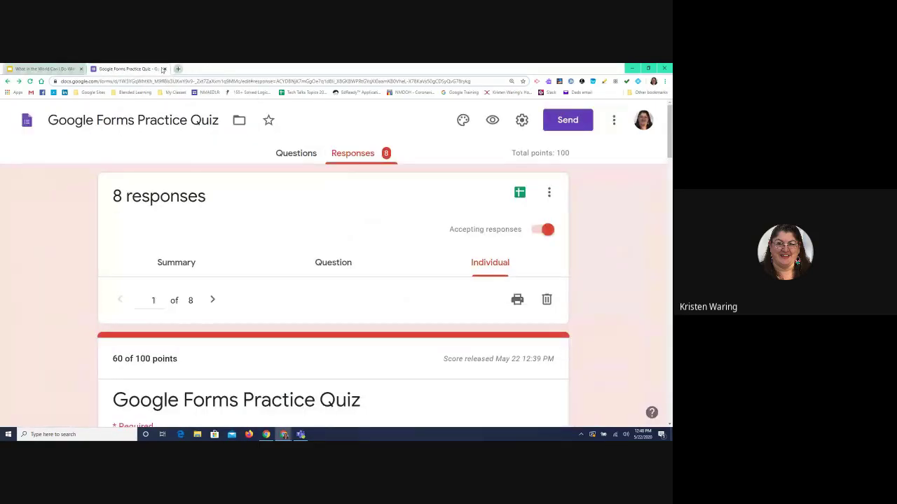
pyautogui.click(165, 69)
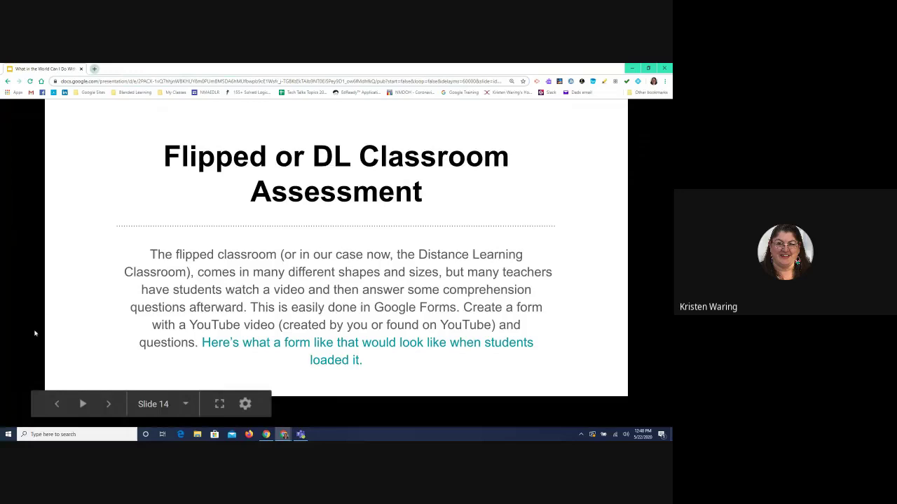
# Advance to the Quick Assignment/Grade Log slide and open its linked example form.
pyautogui.press('Right')
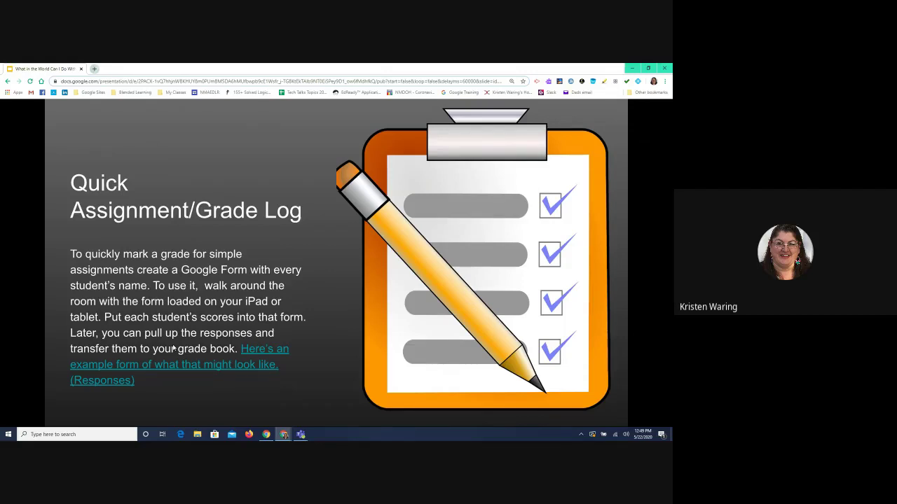
pyautogui.moveTo(175, 348)
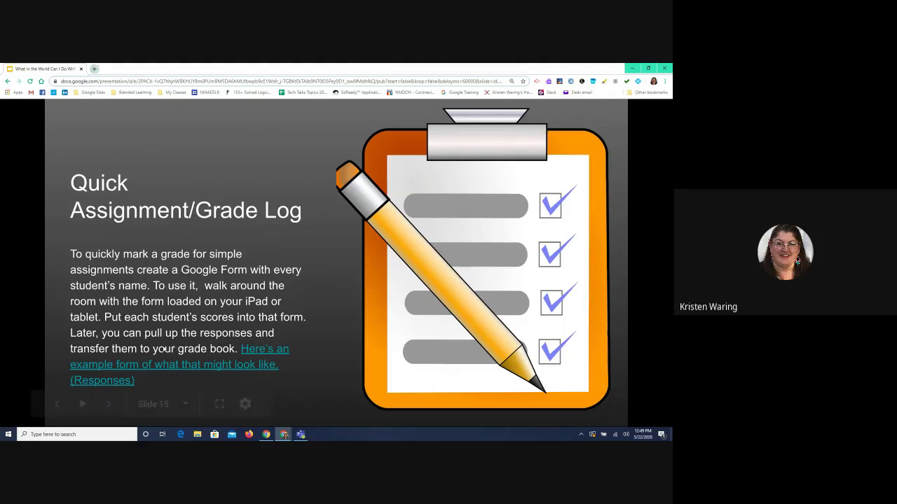
pyautogui.click(253, 366)
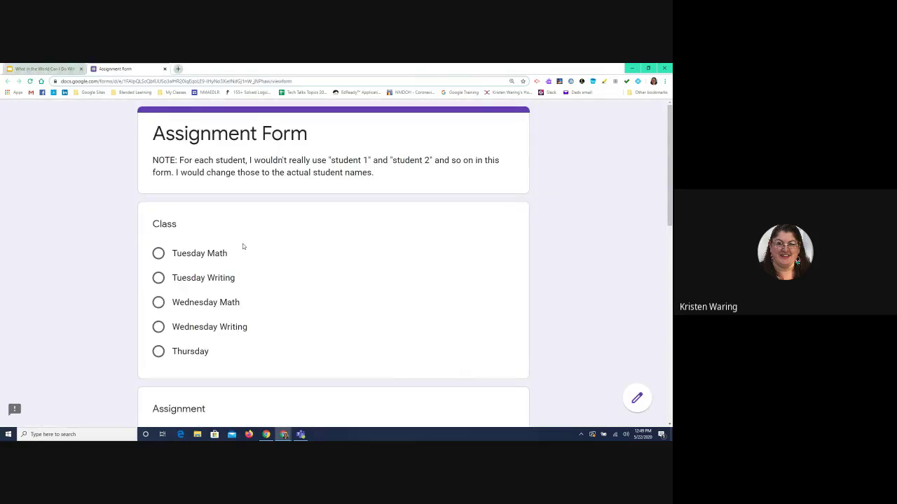
# Select Tuesday Writing as the class and enter Attendance as the assignment in the Assignment Form.
pyautogui.scroll(-1, 243, 246)
pyautogui.scroll(1, 243, 246)
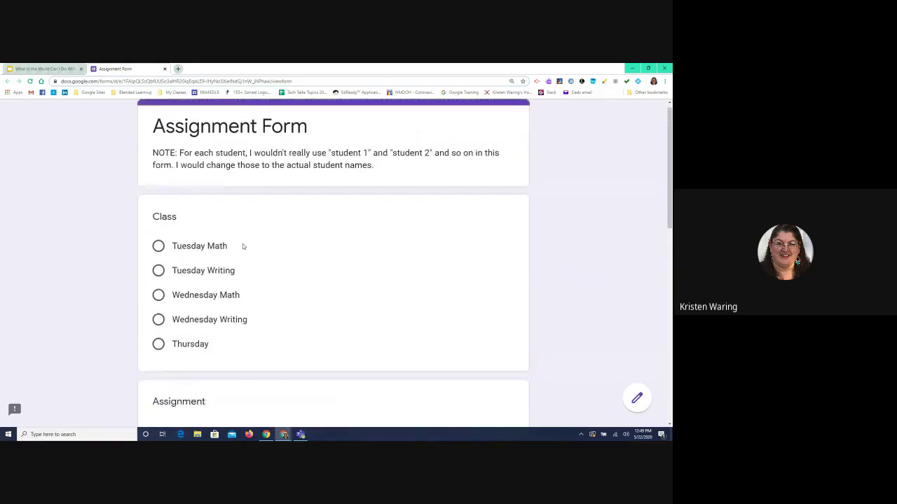
pyautogui.scroll(-1, 243, 247)
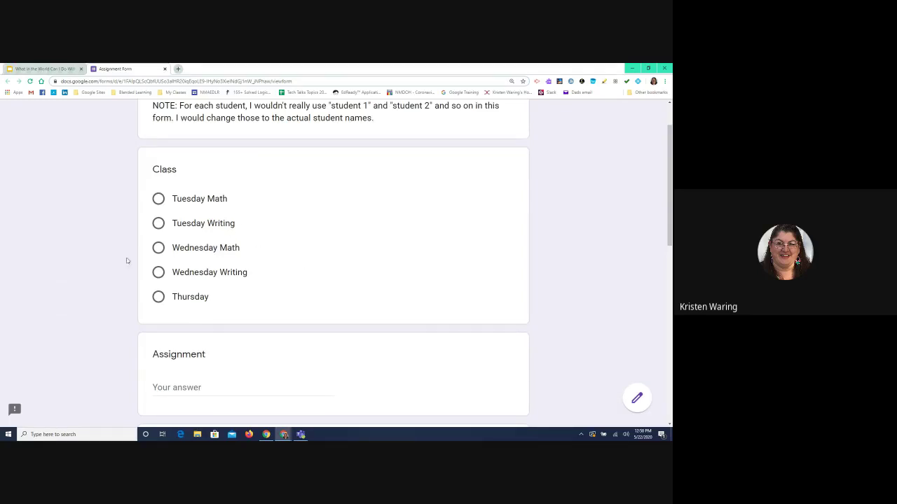
pyautogui.click(158, 223)
pyautogui.scroll(-1, 295, 266)
pyautogui.scroll(-3, 295, 265)
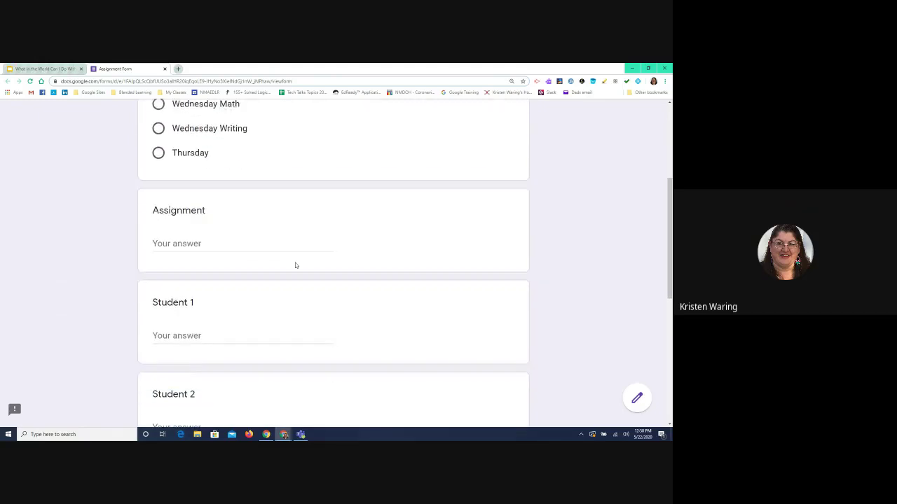
pyautogui.click(185, 236)
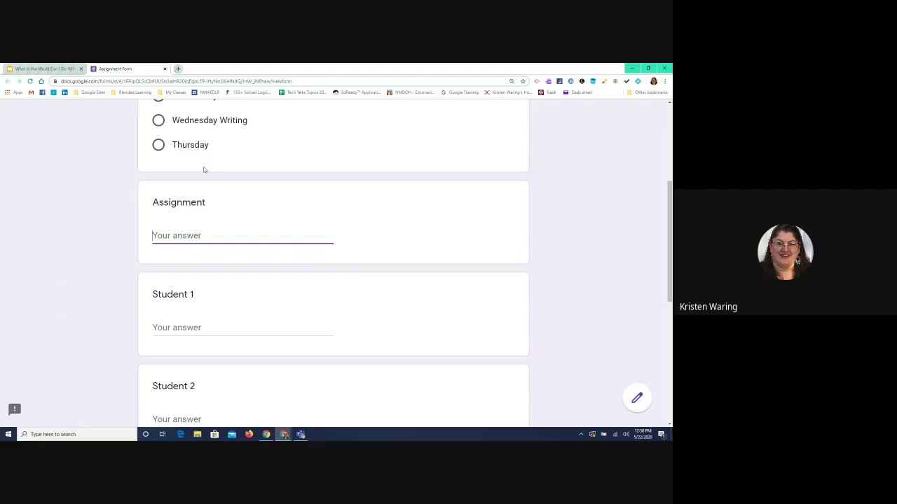
pyautogui.write('Attend')
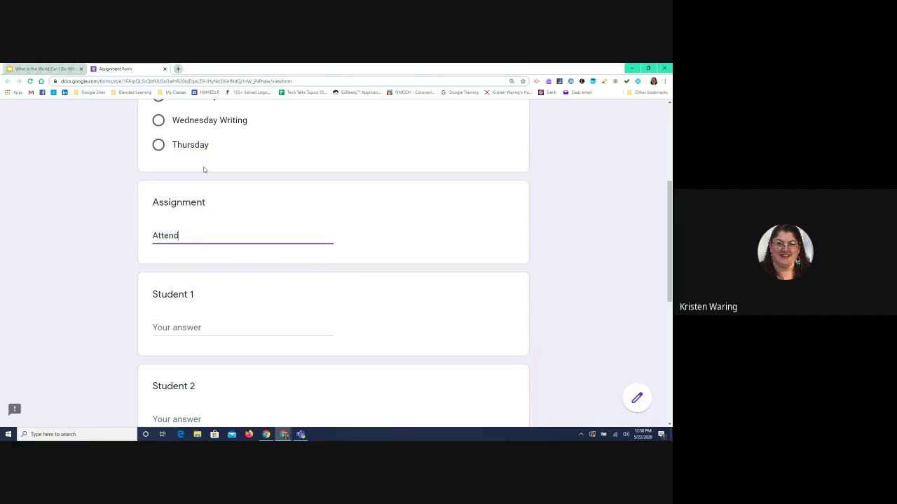
pyautogui.write('ance')
pyautogui.scroll(1, 221, 181)
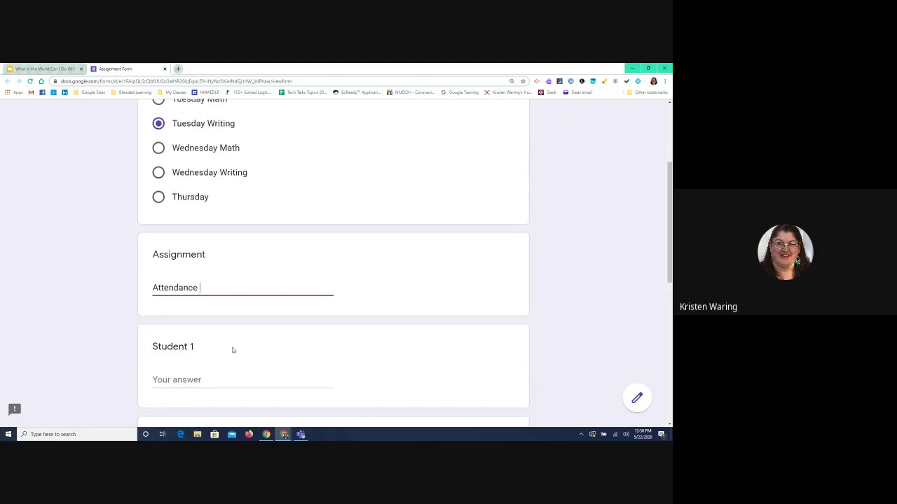
# Enter y for Student 1 and n for Student 2 in the Assignment Form.
pyautogui.scroll(-2, 239, 329)
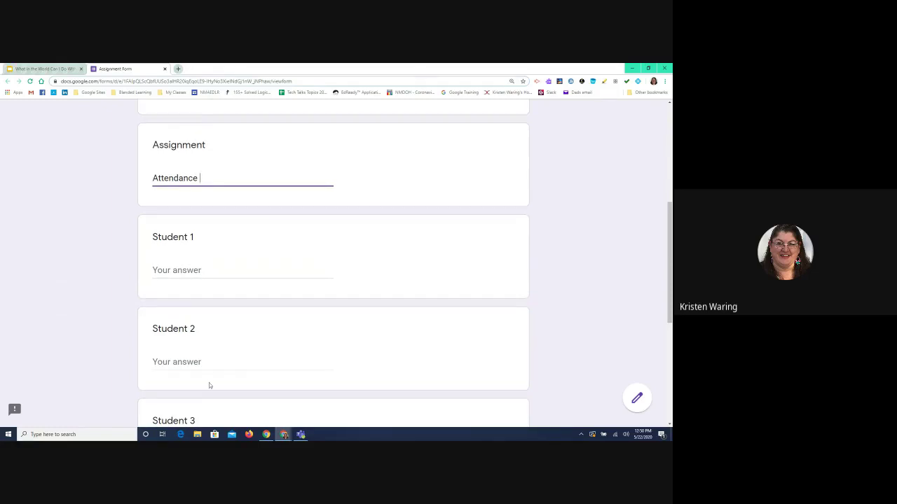
pyautogui.scroll(-3, 209, 384)
pyautogui.scroll(-1, 209, 382)
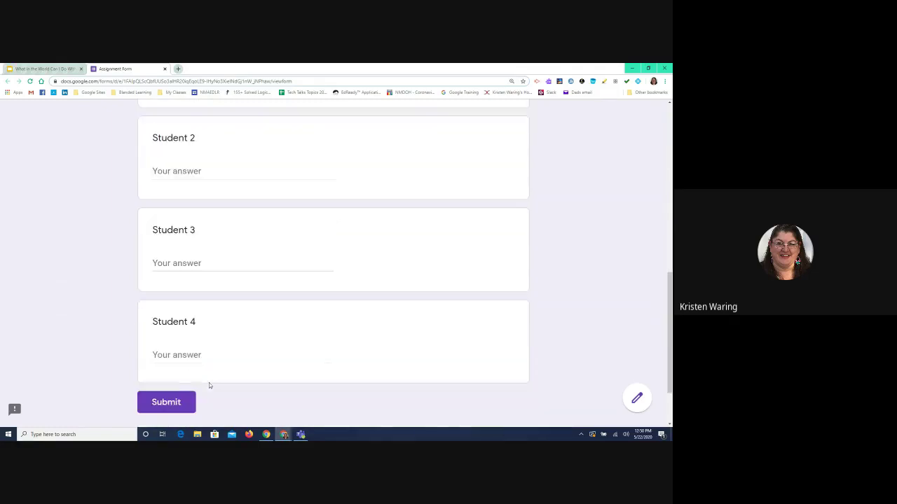
pyautogui.scroll(2, 209, 382)
pyautogui.scroll(1, 209, 382)
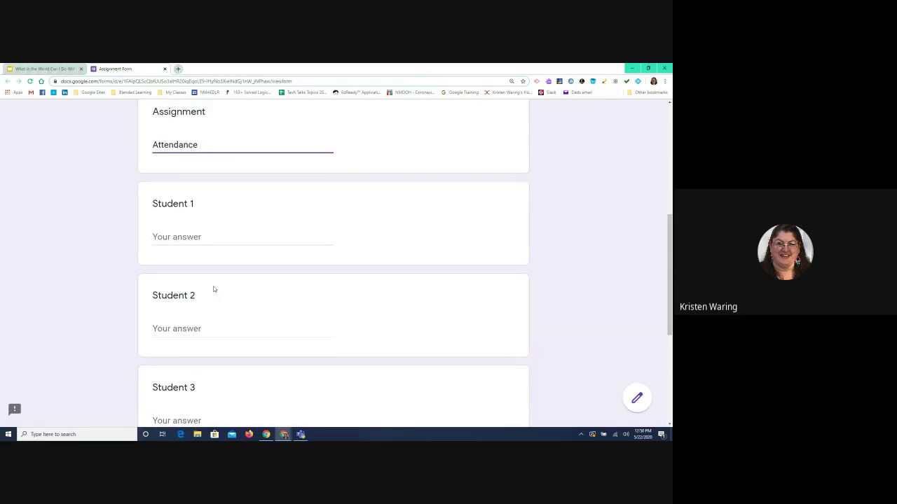
pyautogui.click(168, 238)
pyautogui.write('y')
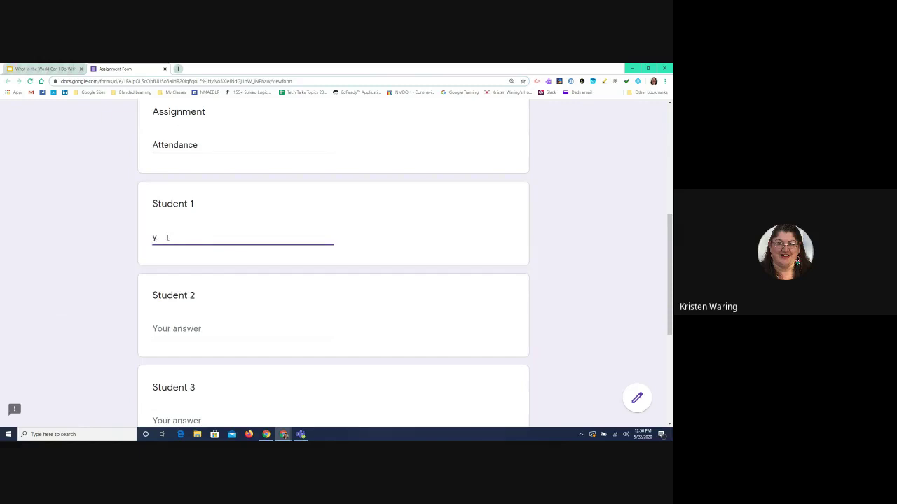
pyautogui.click(162, 328)
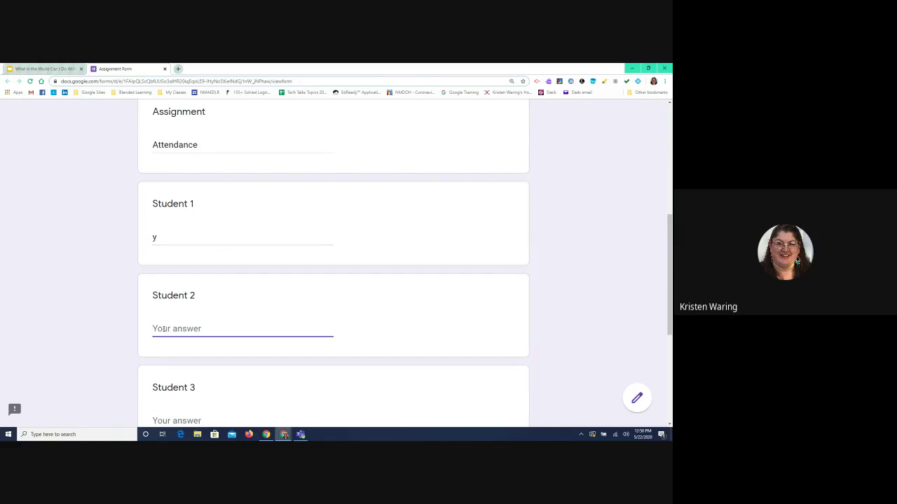
pyautogui.write('n')
# Enter y for both Student 3 and Student 4, and submit the form.
pyautogui.scroll(-3, 166, 366)
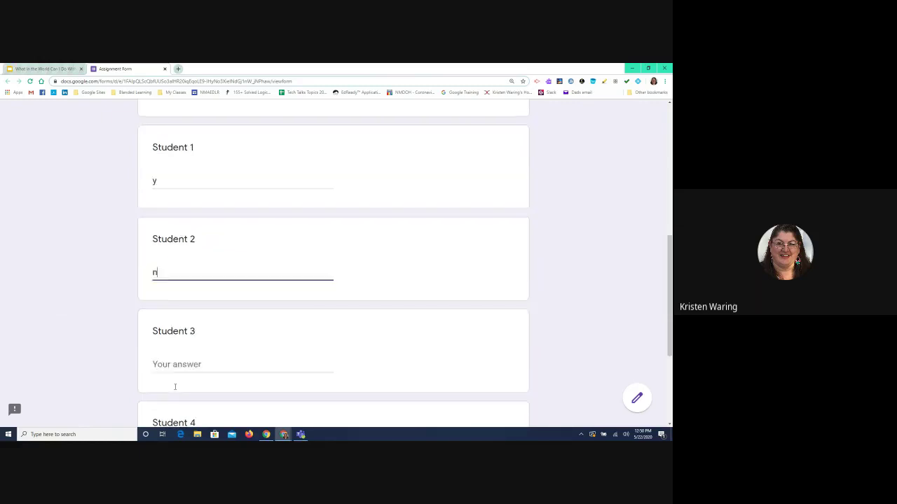
pyautogui.click(159, 324)
pyautogui.write('y')
pyautogui.scroll(-3, 161, 326)
pyautogui.click(163, 308)
pyautogui.write('y')
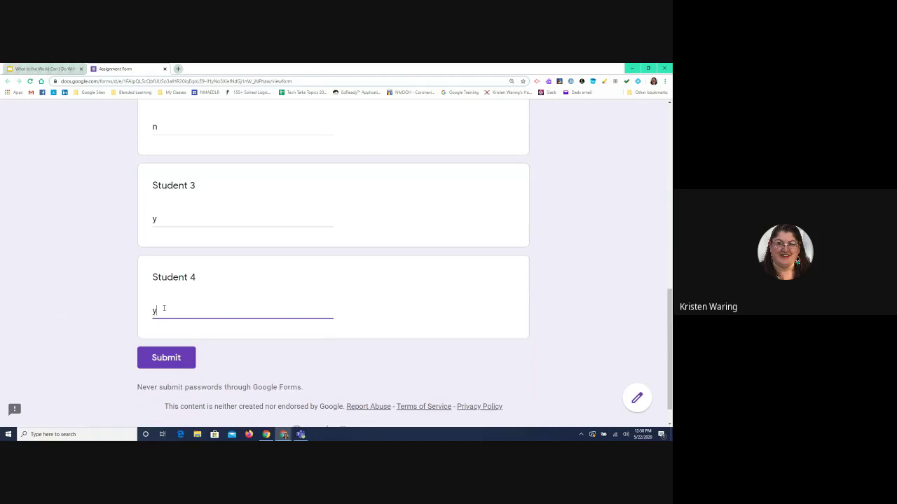
pyautogui.click(165, 361)
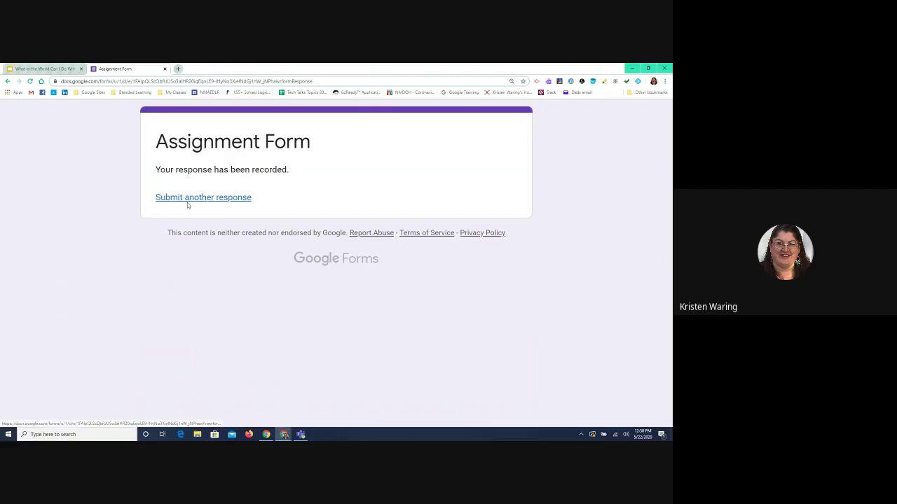
# Start another response to the Assignment Form, open the form for editing, and show its response summary.
pyautogui.click(218, 200)
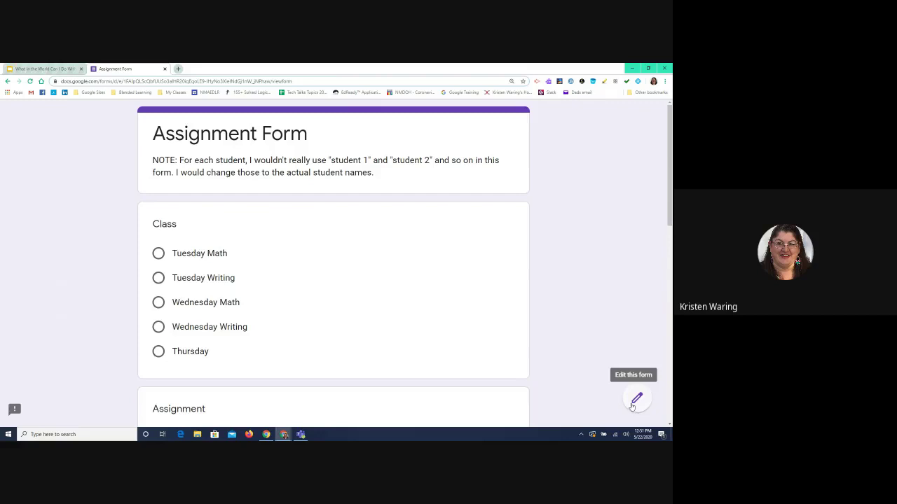
pyautogui.click(635, 401)
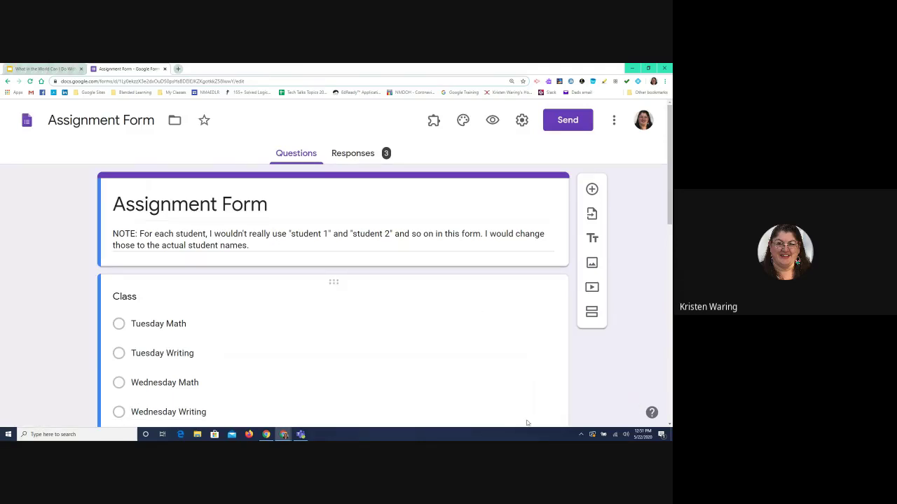
pyautogui.click(353, 152)
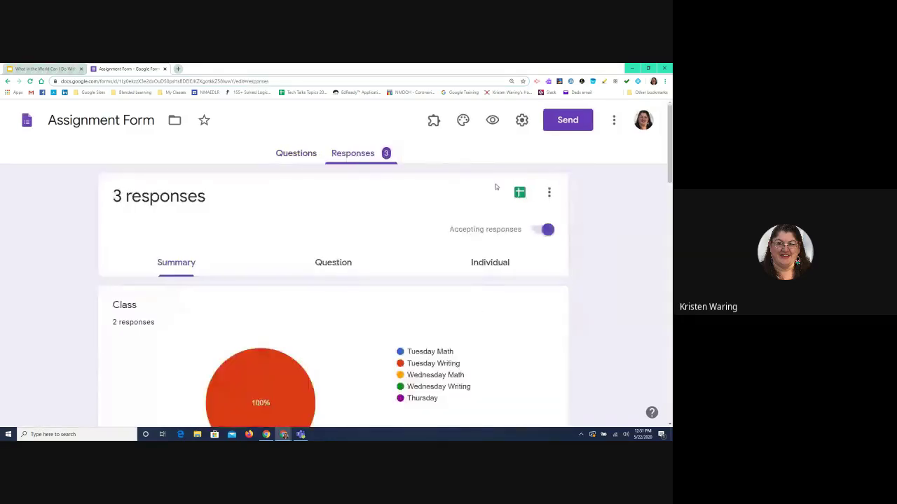
# Open the Assignment Form's responses spreadsheet, examine the Student 1 to Student 4 columns, and close it.
pyautogui.click(520, 192)
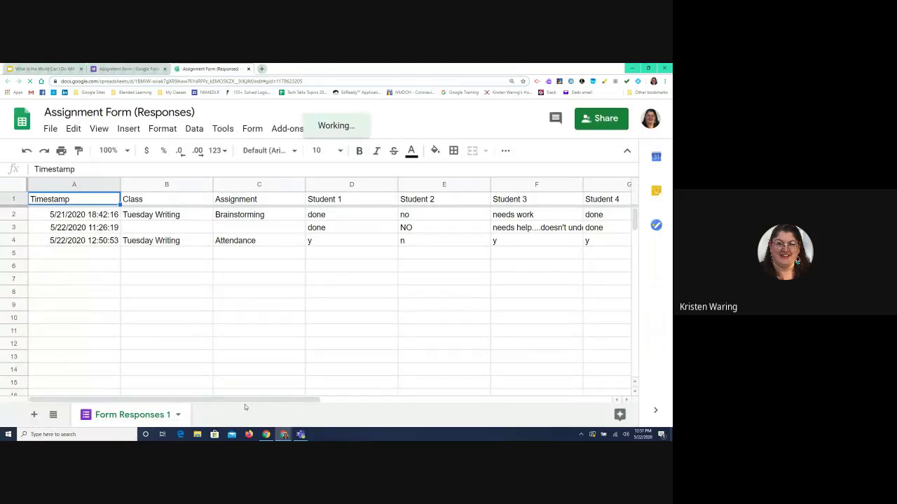
pyautogui.moveTo(244, 402); pyautogui.dragTo(350, 402)
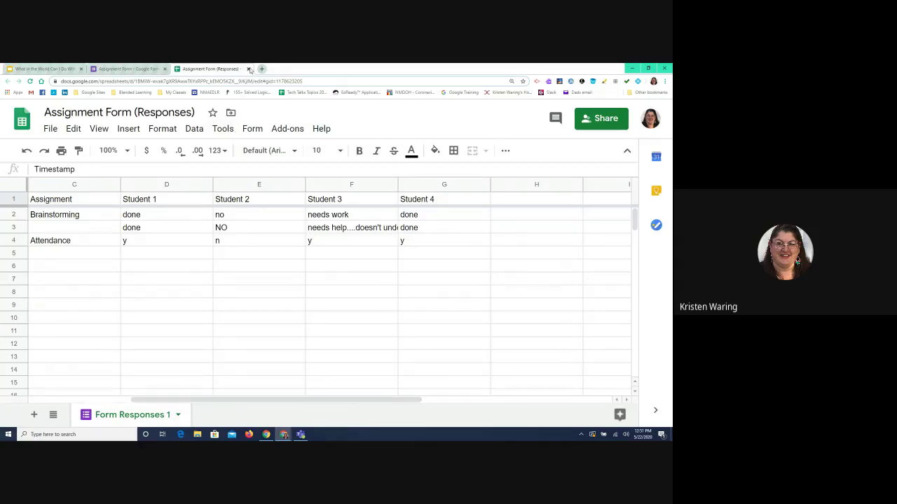
pyautogui.click(249, 69)
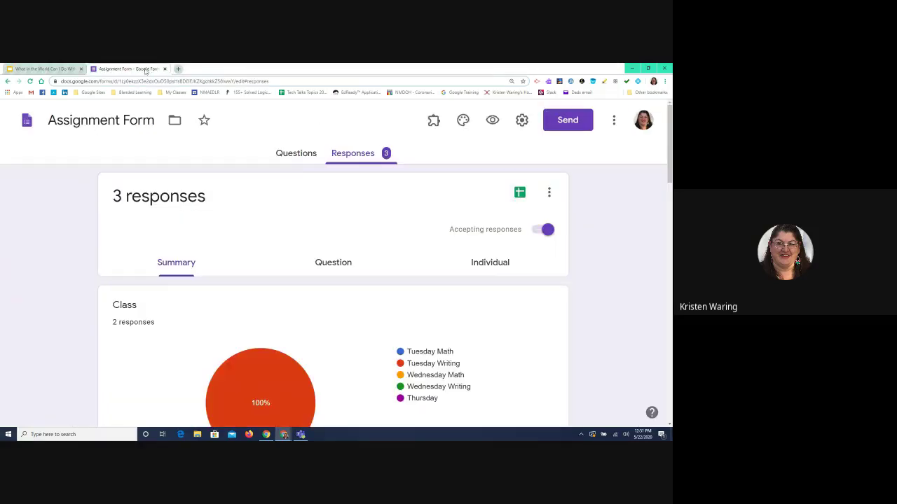